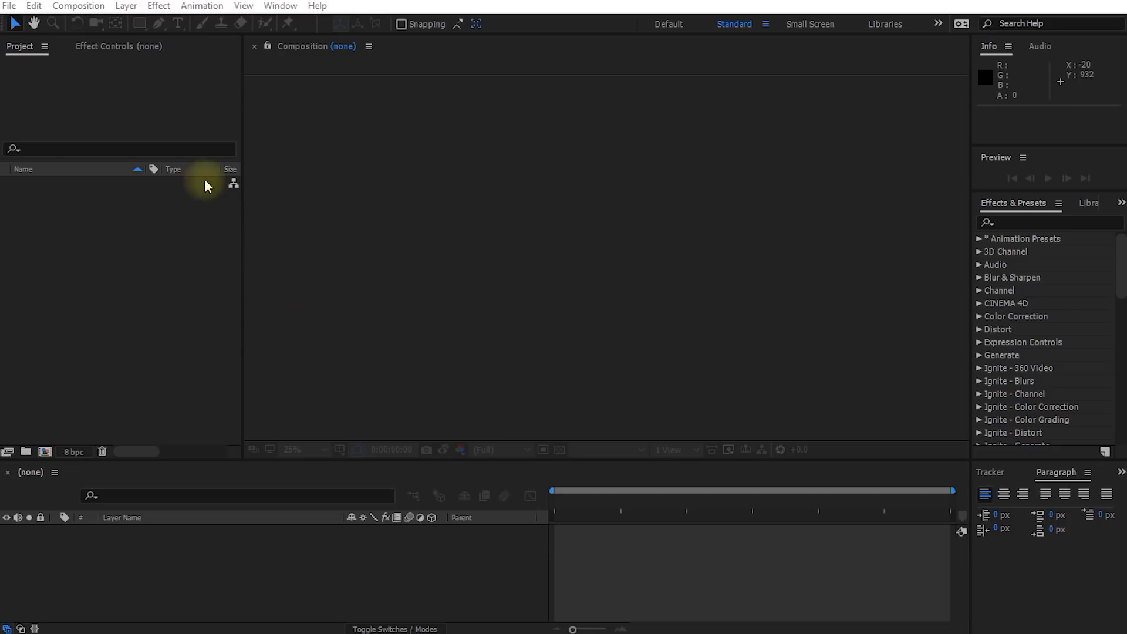
- Start a new composition and name it "Halloween Horror Title"
left_click(15, 51)
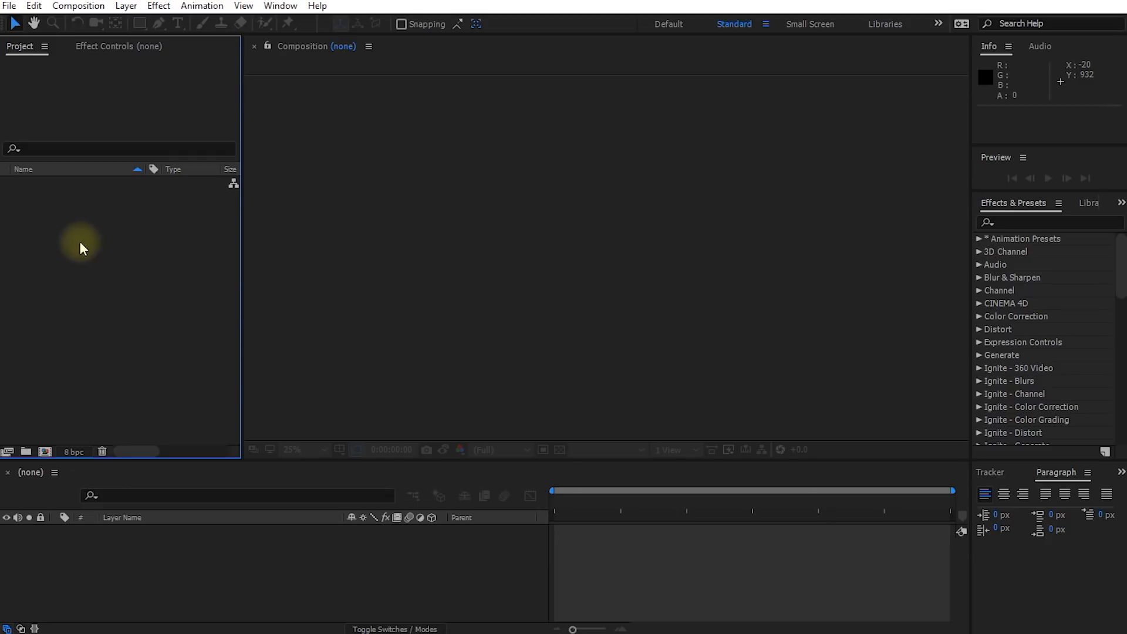
left_click(106, 238)
right_click(105, 239)
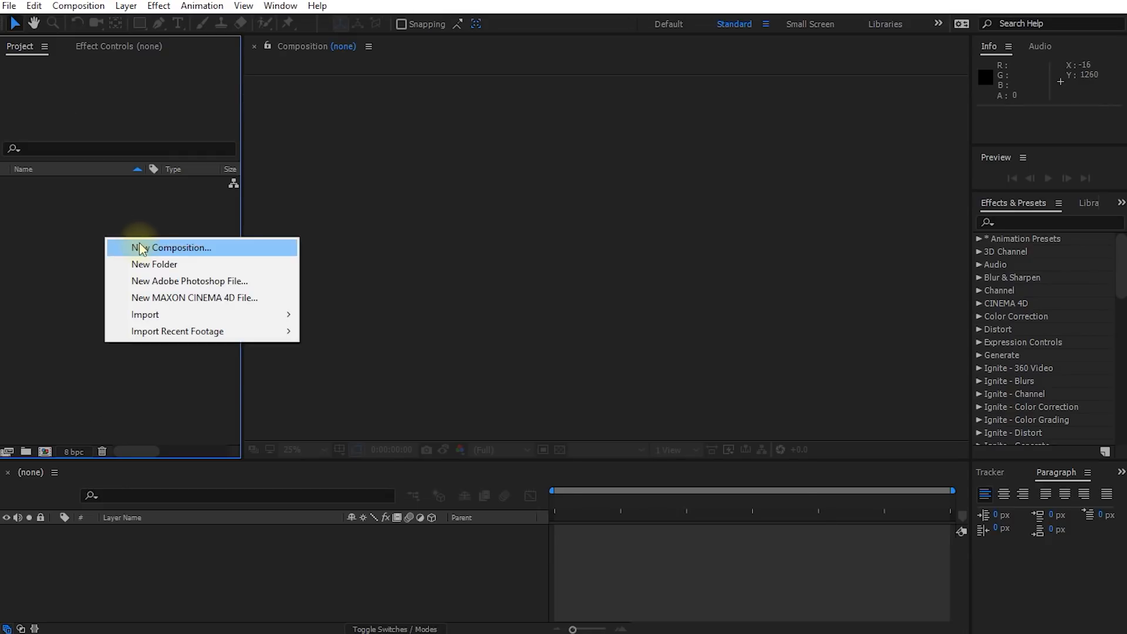
left_click(141, 248)
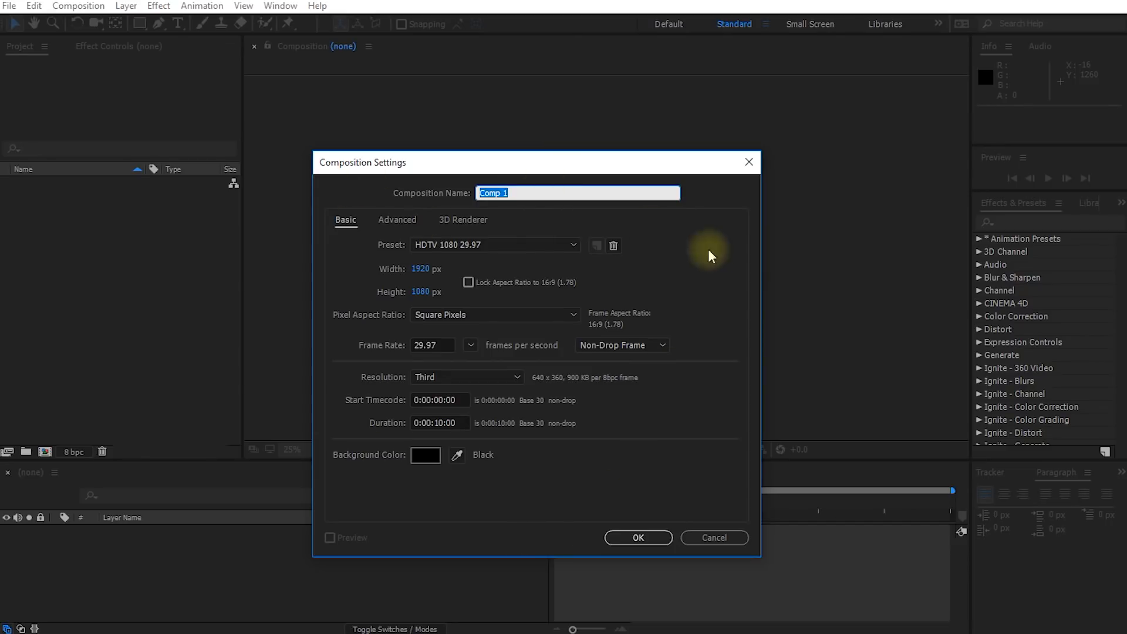
type("Halloween Hor")
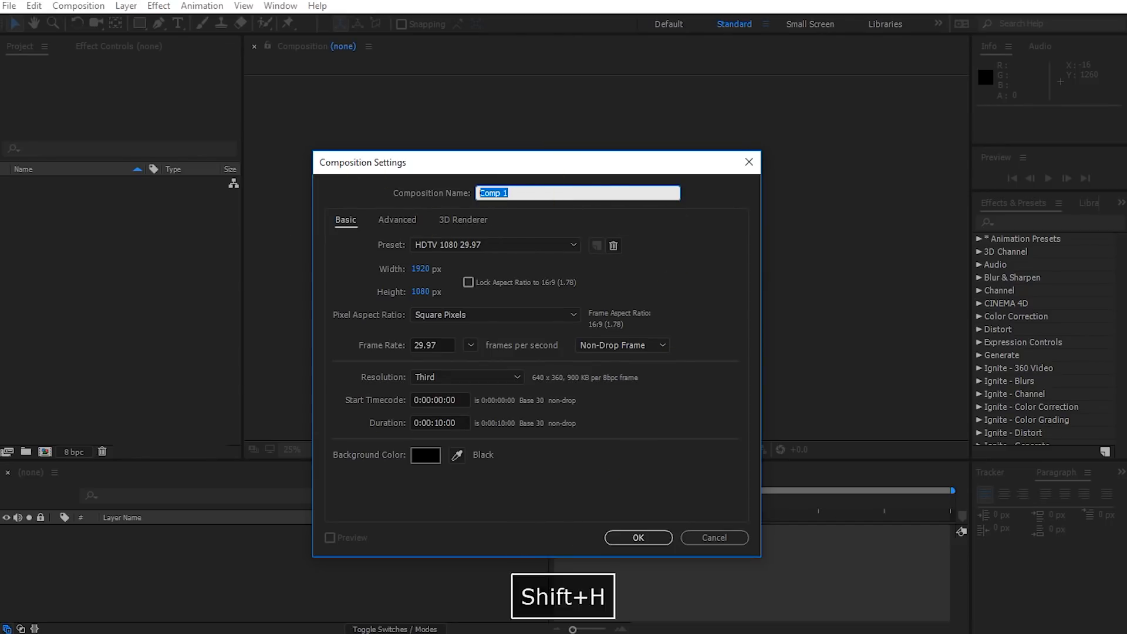
type("ror Title")
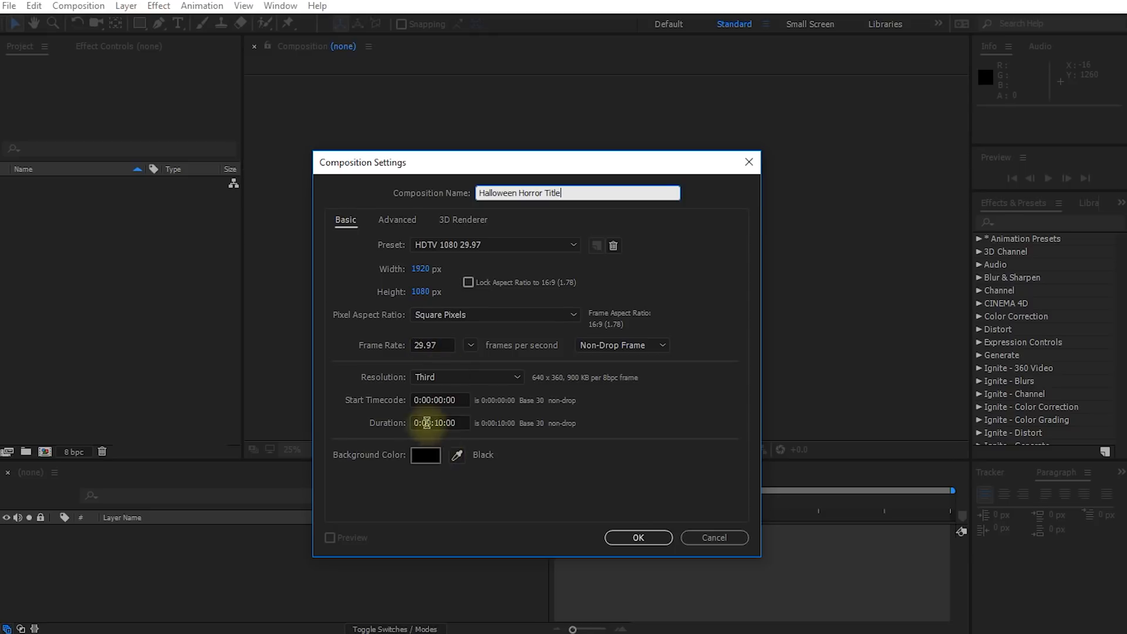
- Check the composition's size, frame rate and duration, and create it at 1920 x 1080 px, 29.97 fps and 10 seconds
left_click(421, 268)
left_click(421, 293)
left_click(626, 287)
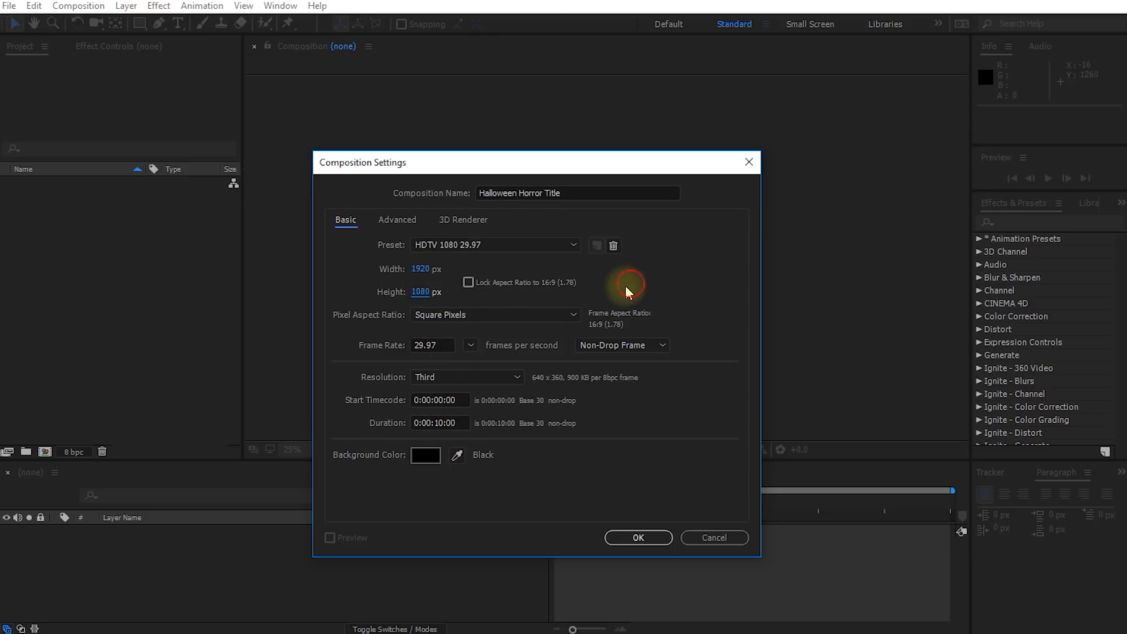
left_click(419, 345)
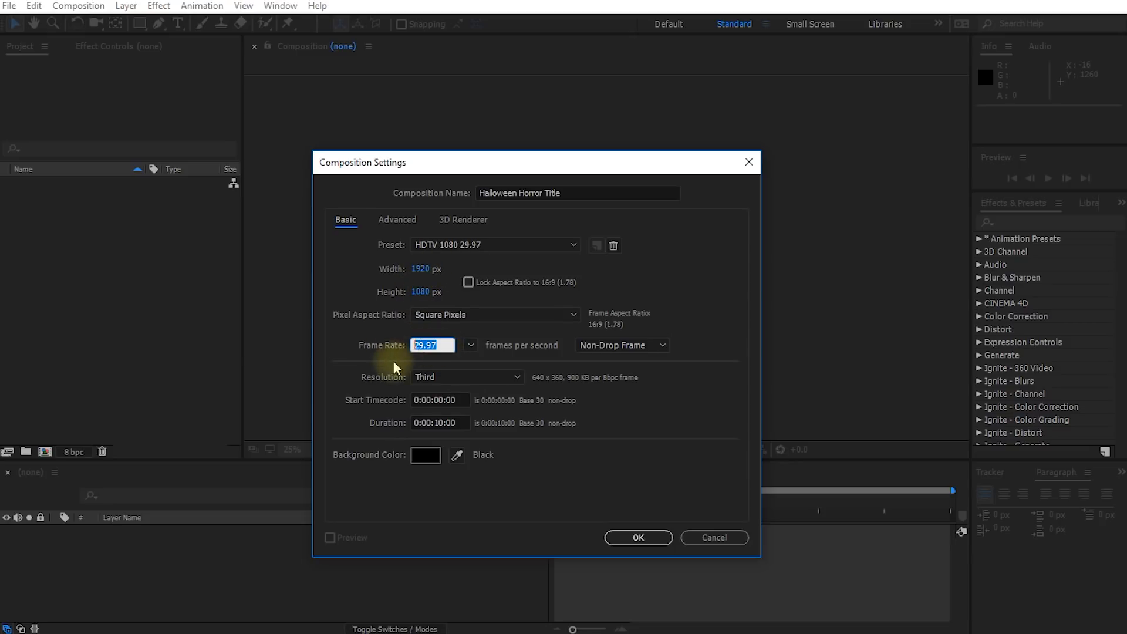
left_click(646, 397)
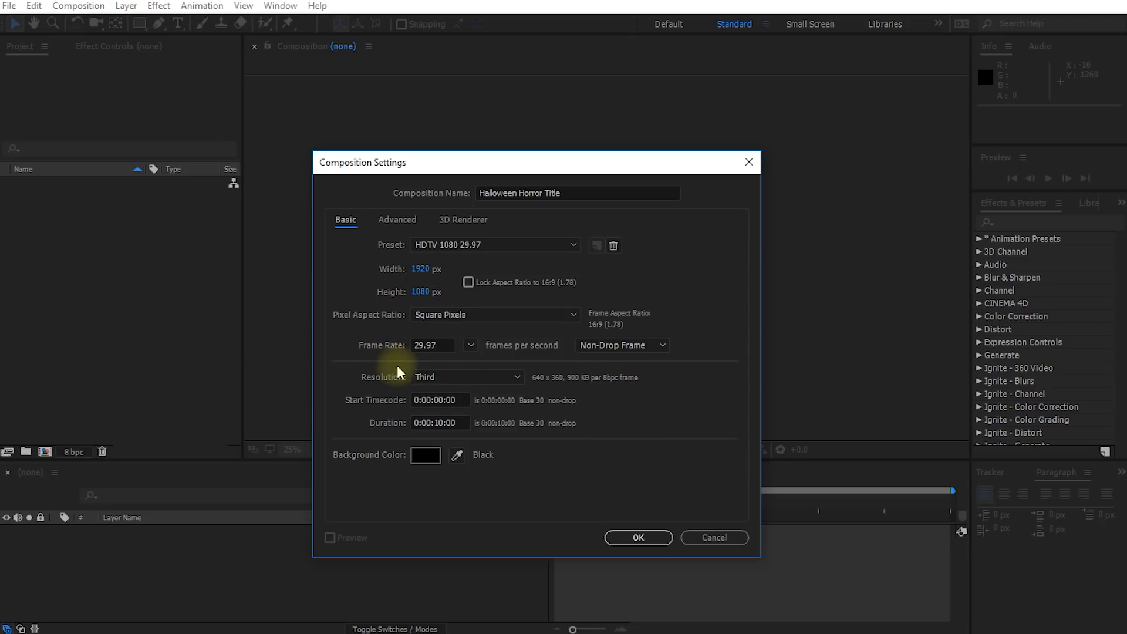
left_click(438, 423)
left_click(440, 423)
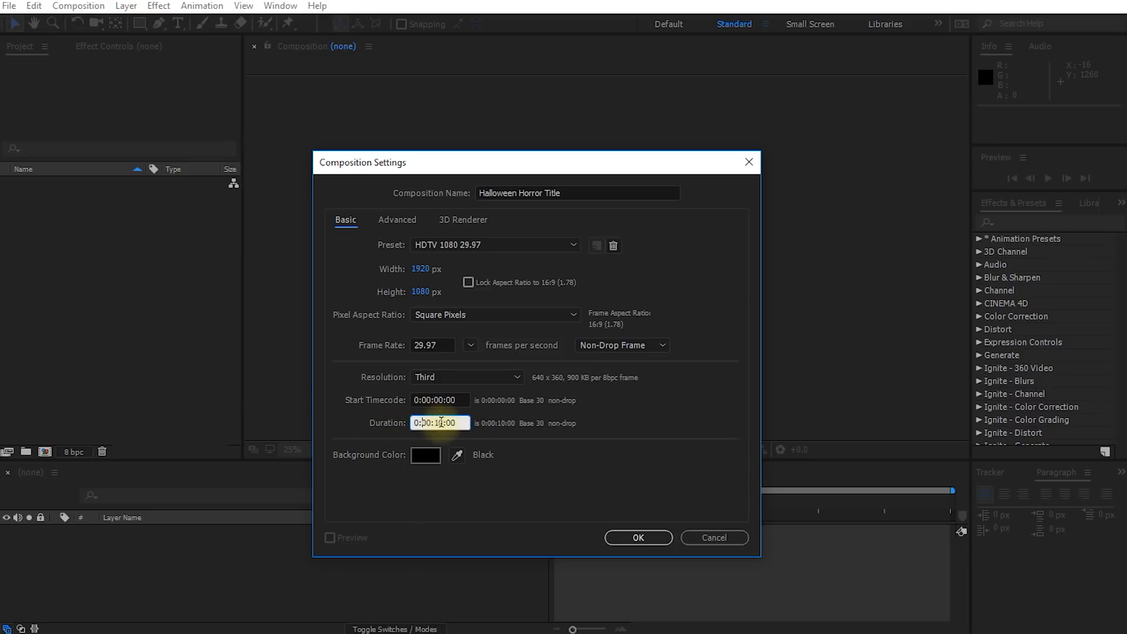
left_click(712, 396)
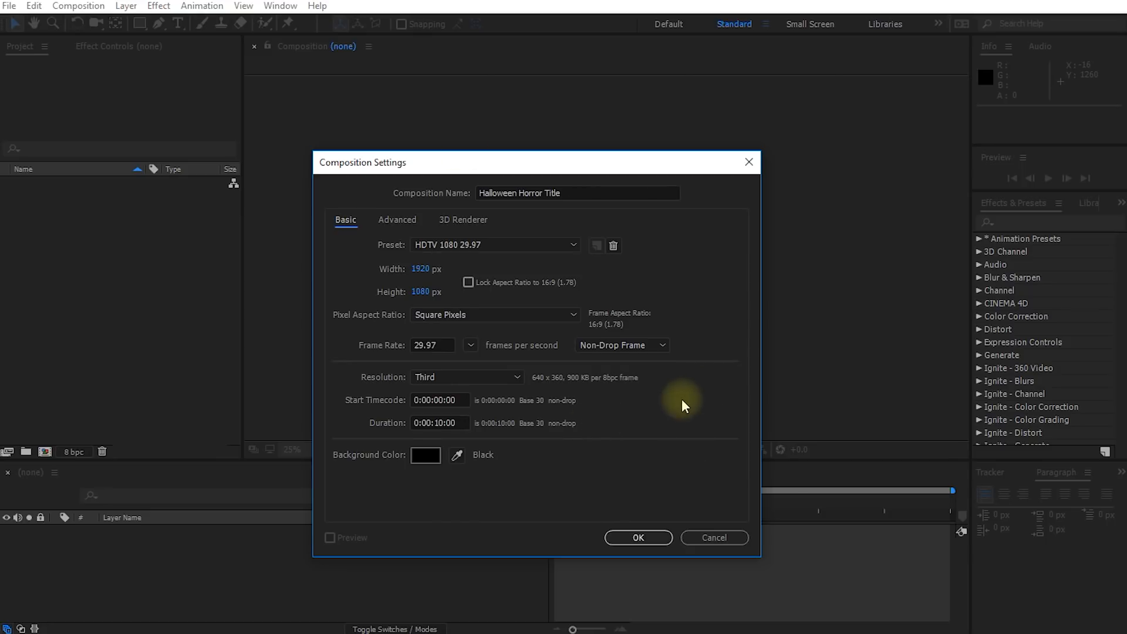
left_click(639, 538)
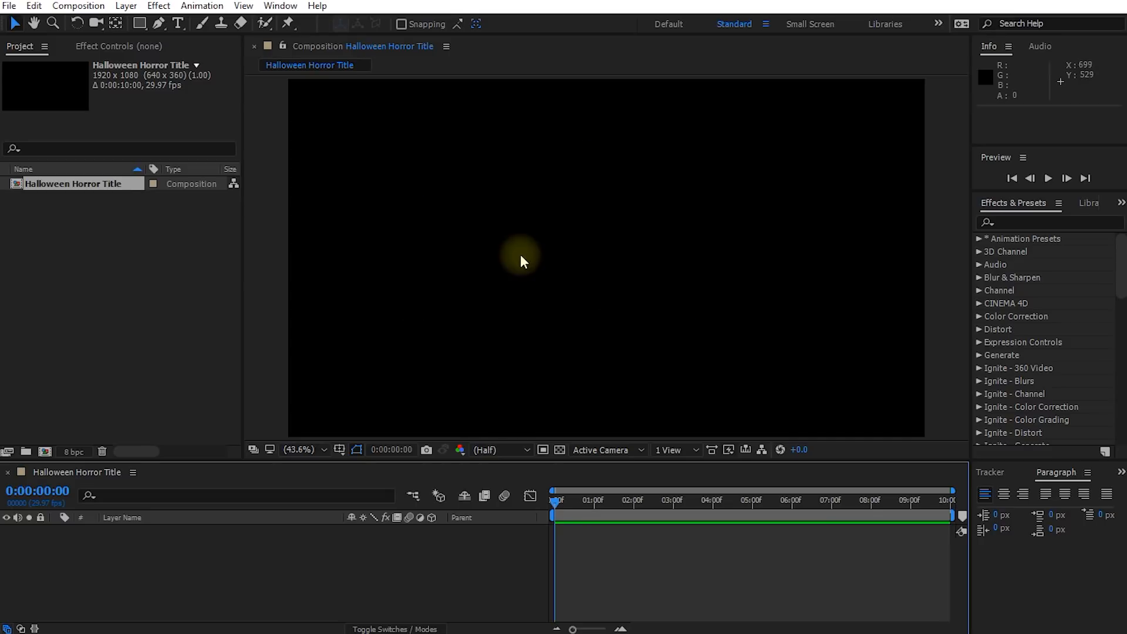
- Add a text layer reading "HAPPY HALLOWEEN" to the Halloween Horror Title composition
left_click(89, 182)
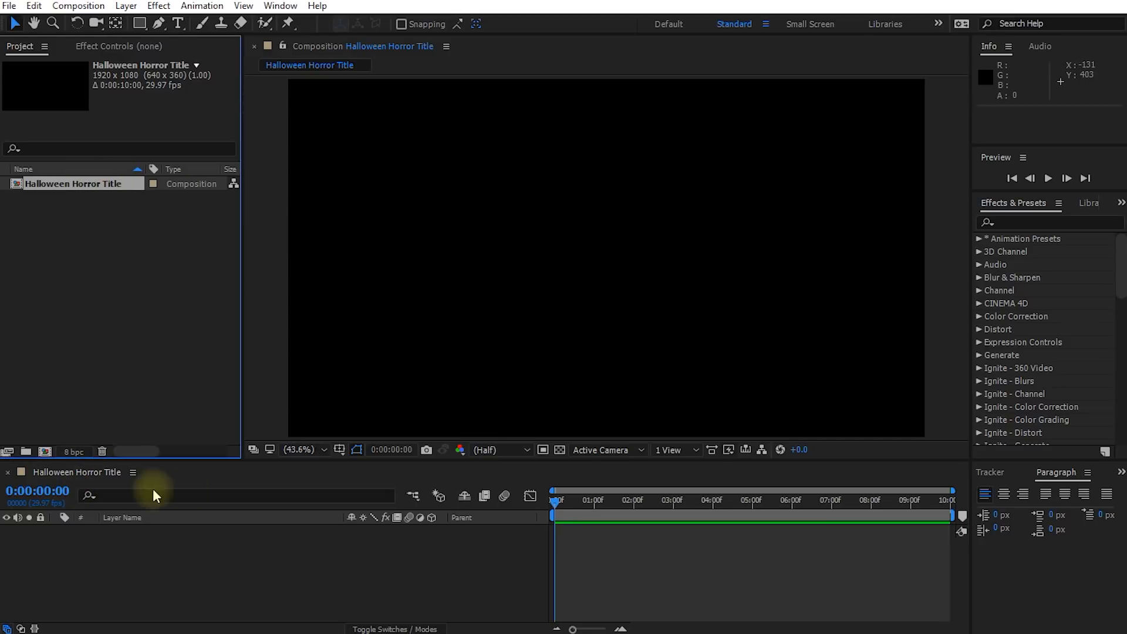
left_click(51, 472)
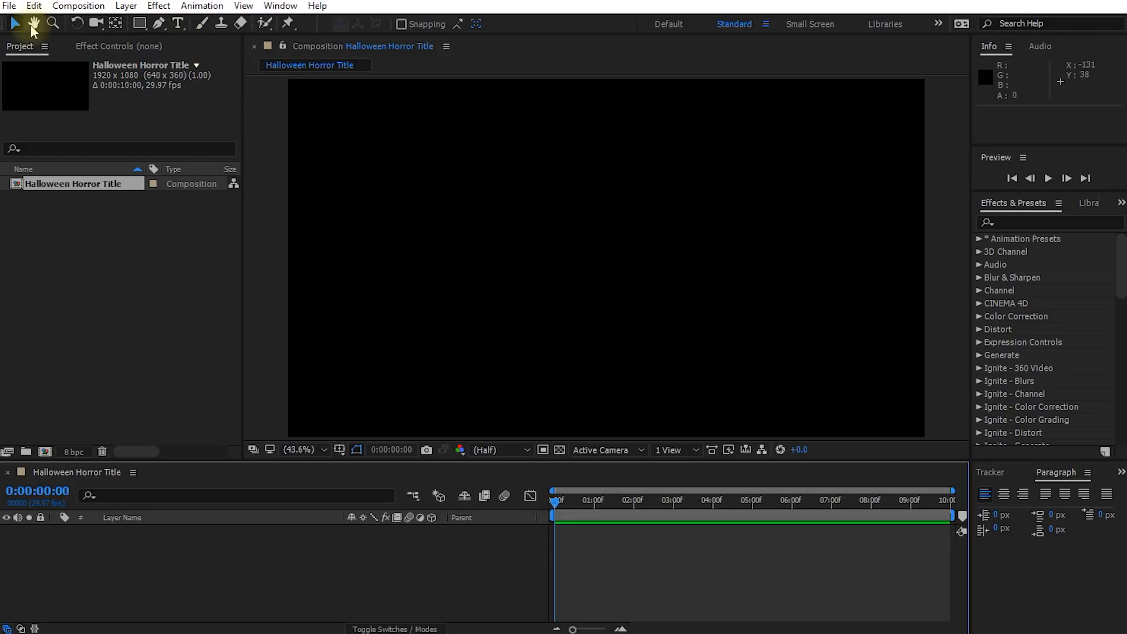
left_click(179, 25)
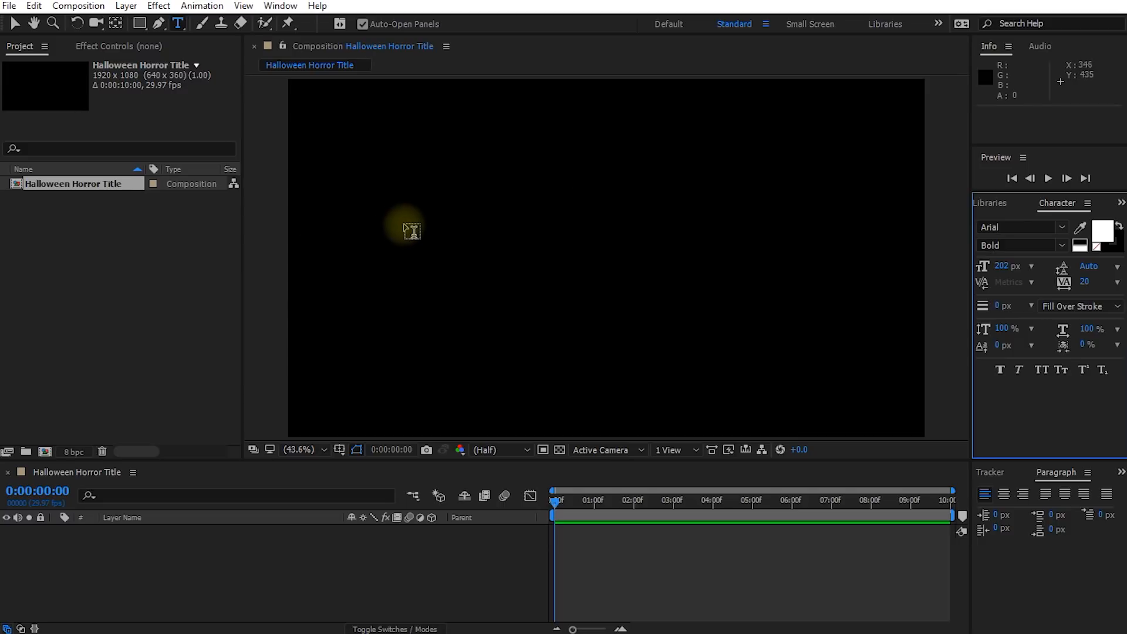
left_click(407, 229)
type("HAPPY HALLOWEEN")
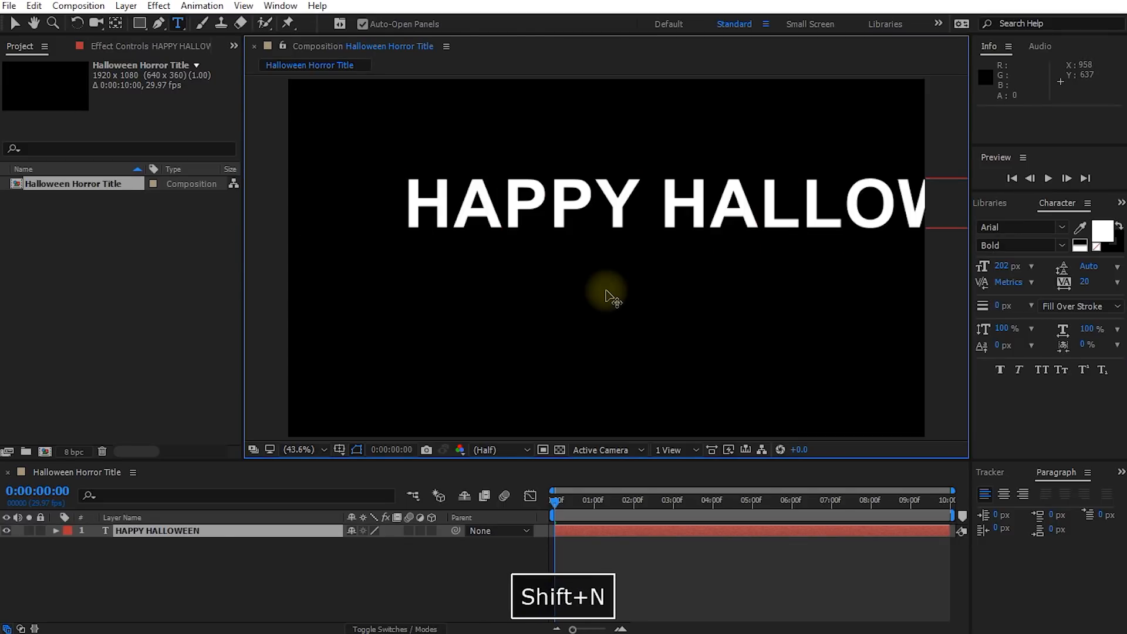
key("Escape")
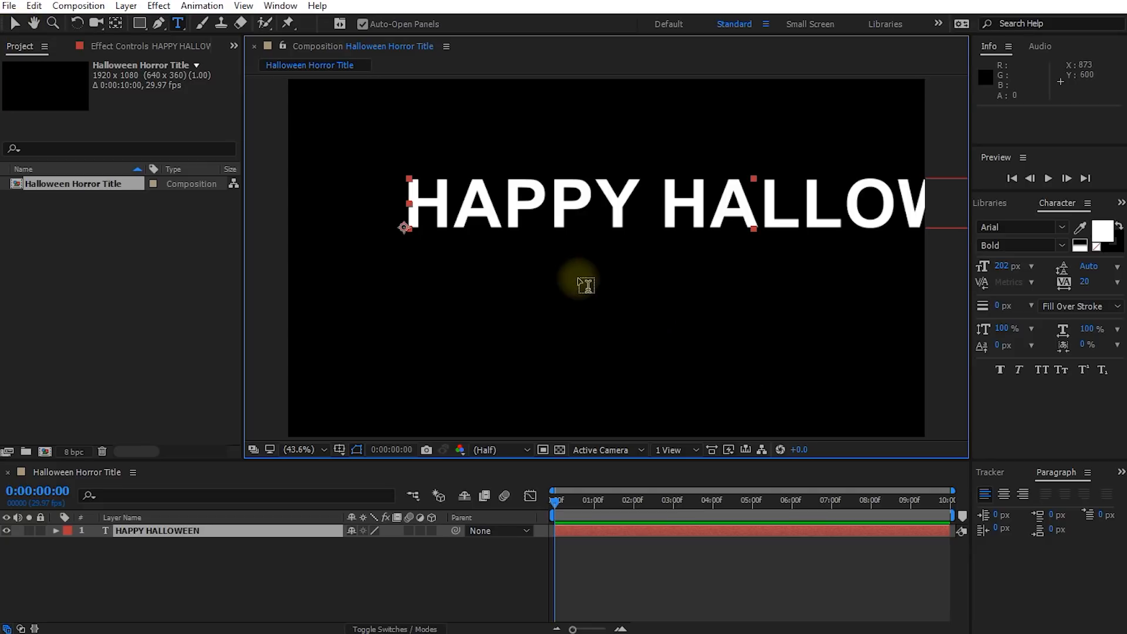
- Move the HAPPY HALLOWEEN text with the Selection tool so it sits across the centre of the frame
key("v")
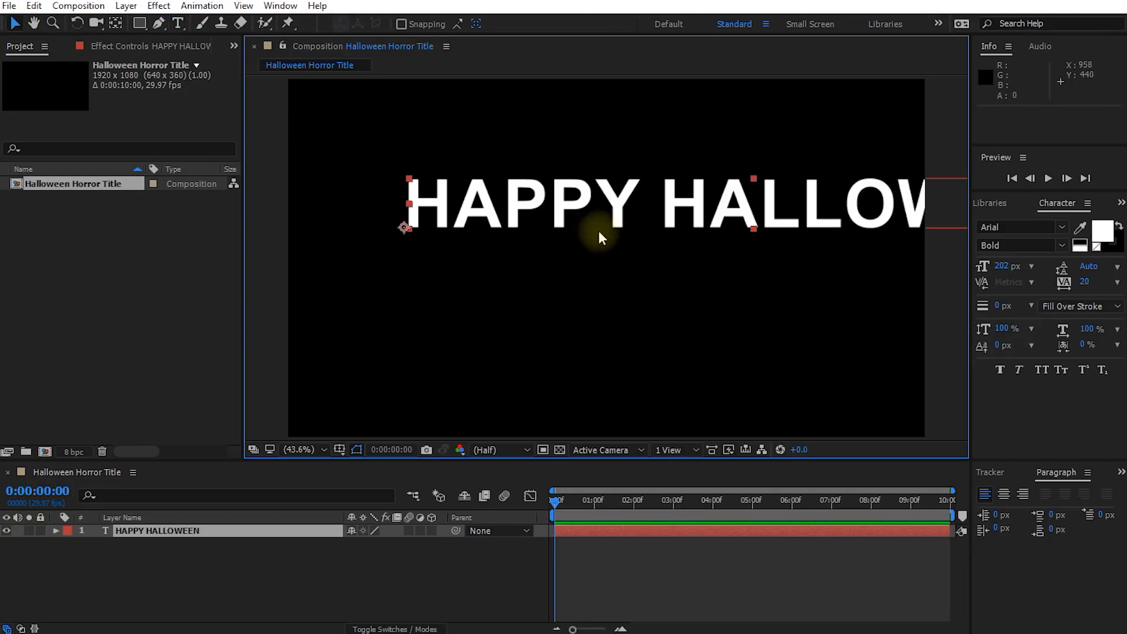
left_click_drag(543, 197, 468, 257)
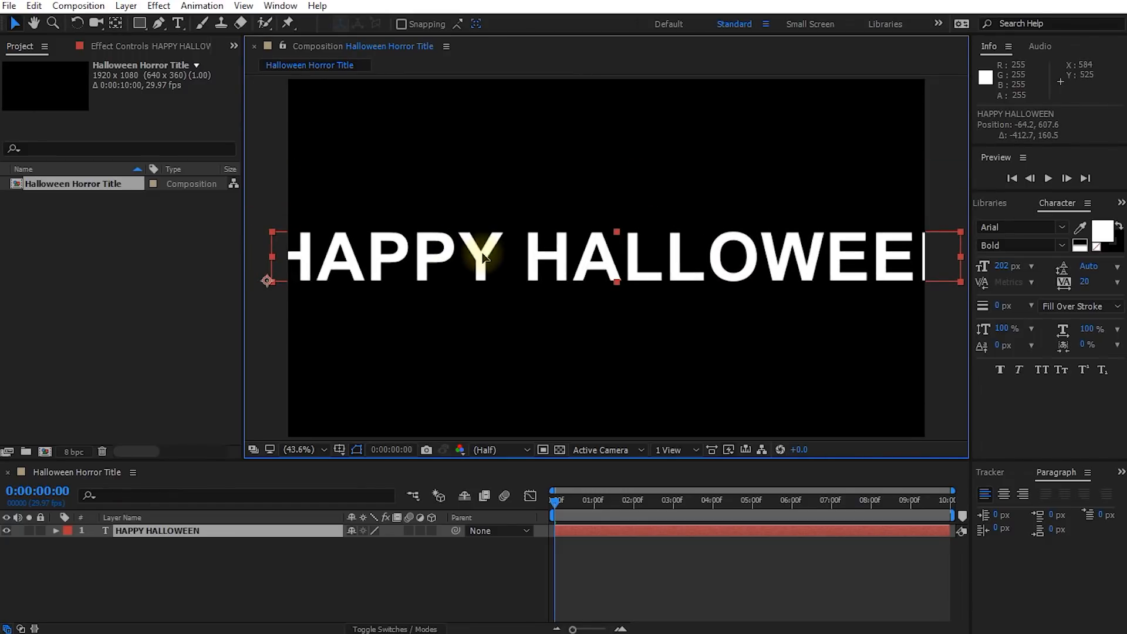
mouse_move(392, 271)
left_mouse_down()
mouse_move(423, 253)
mouse_move(375, 267)
mouse_move(390, 258)
left_mouse_up()
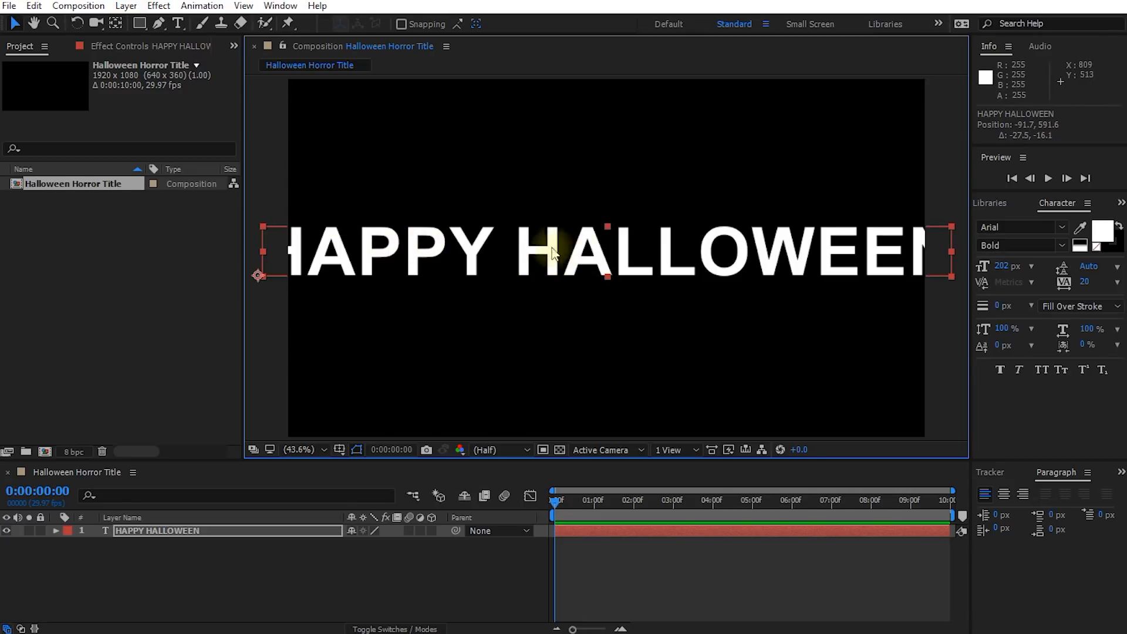
left_click(1043, 207)
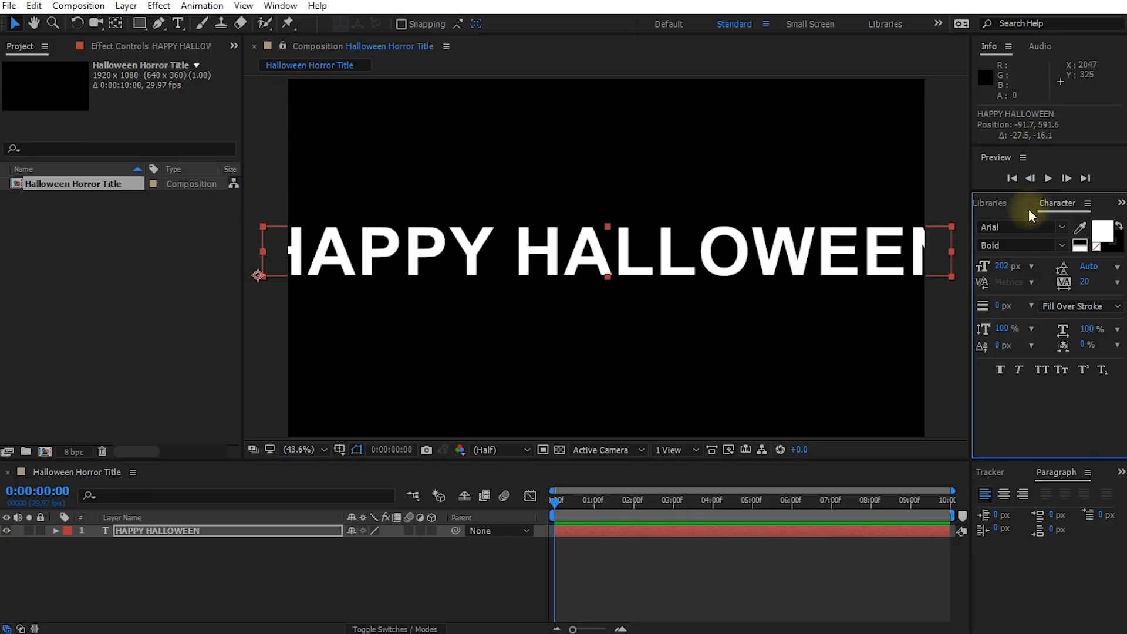
left_click(979, 203)
left_click(977, 203)
left_click(1079, 206)
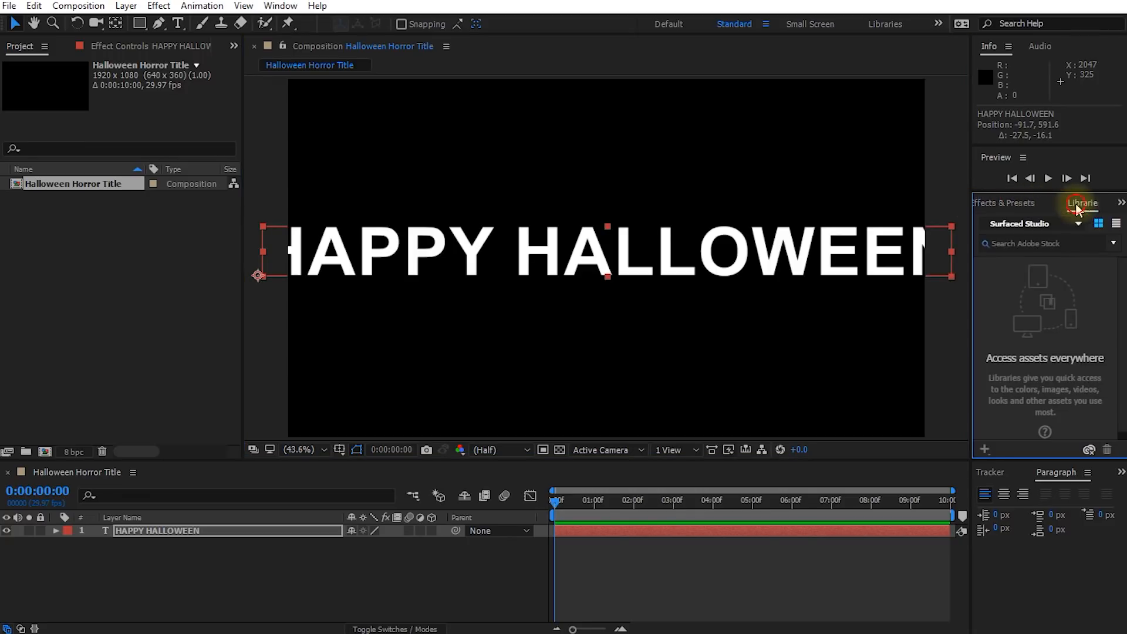
left_click(1085, 203)
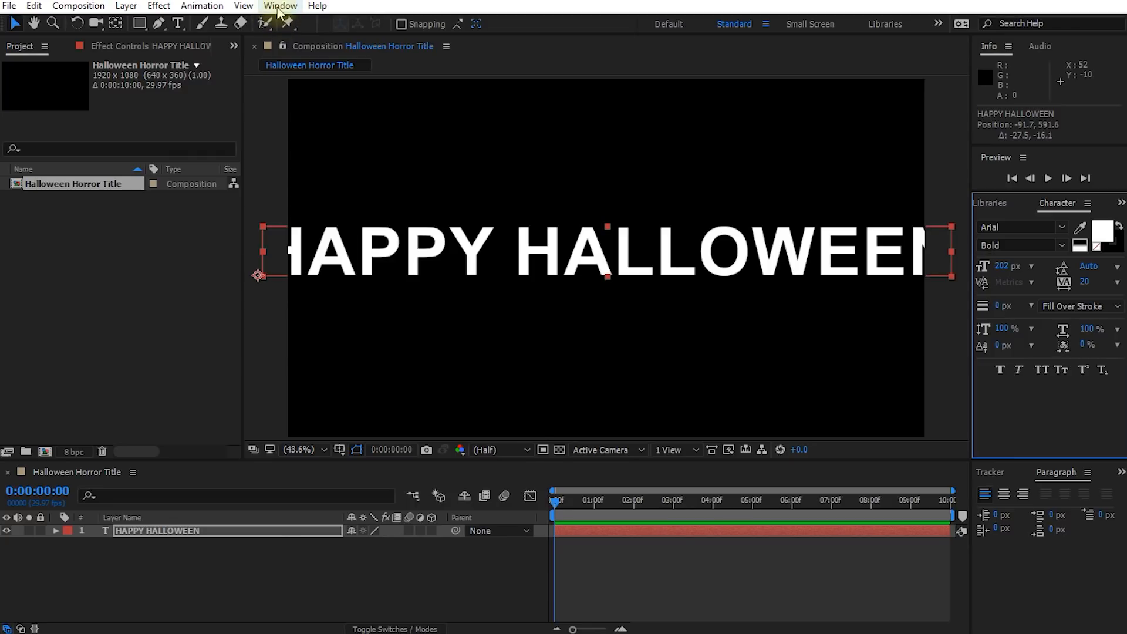
left_click(279, 7)
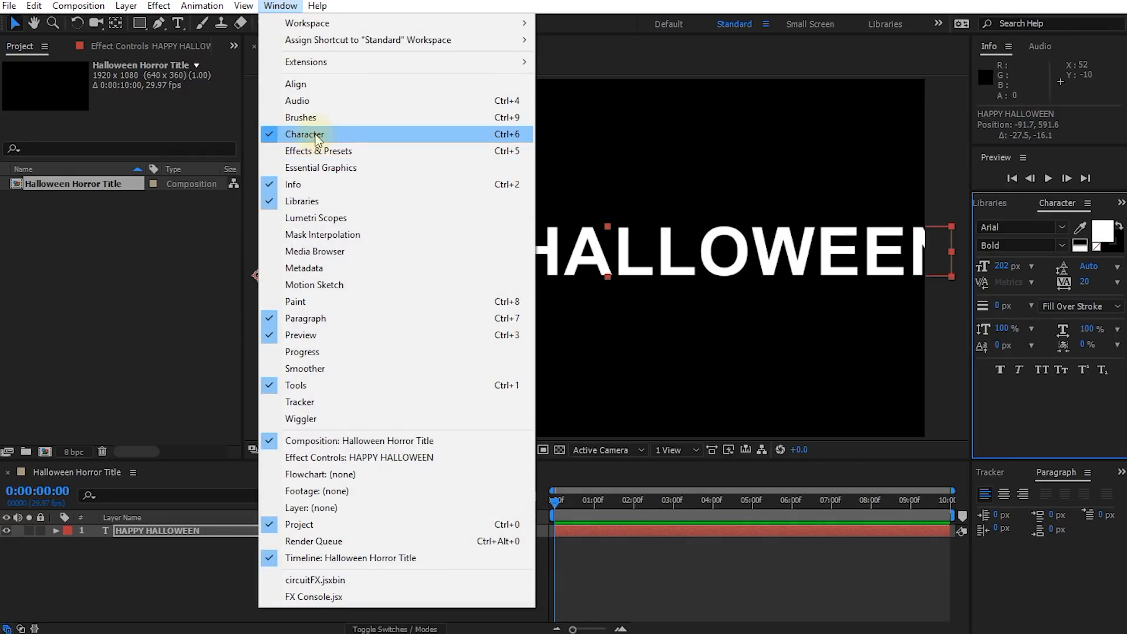
left_click(317, 136)
left_click(280, 5)
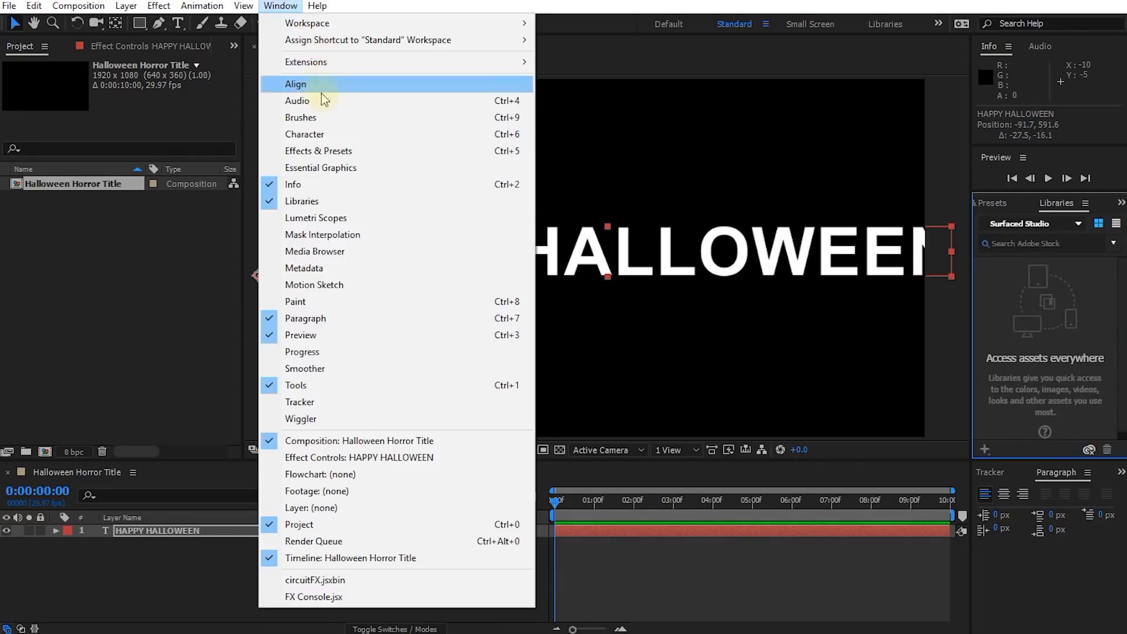
left_click(303, 134)
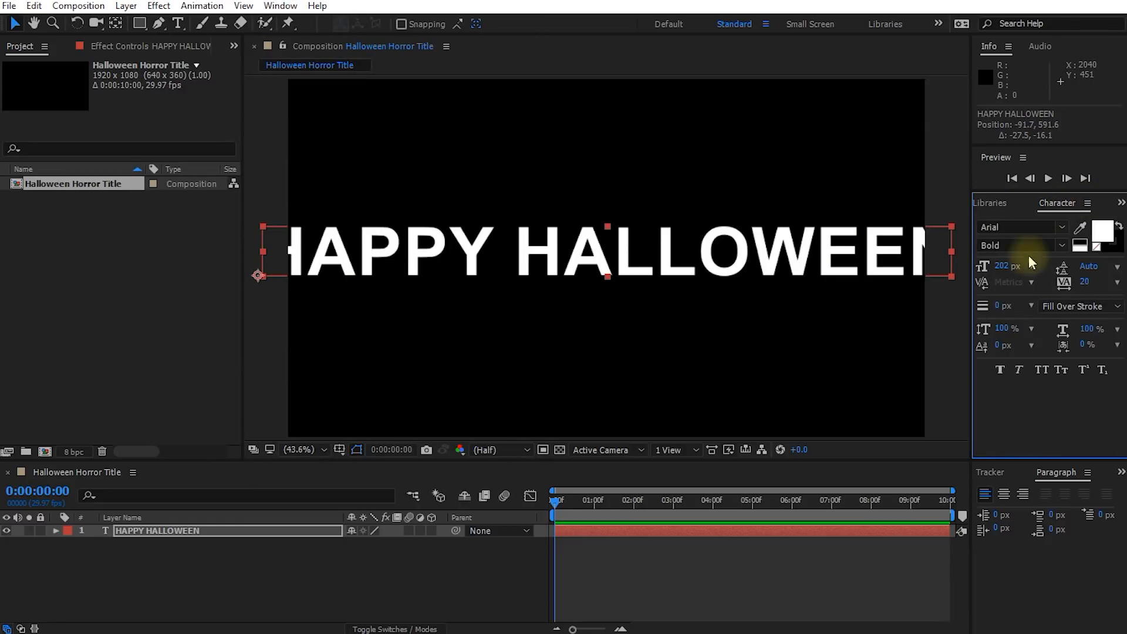
- Nudge the title, switch its font to Baskerville Old Face and reduce the font size to 161 px
left_click_drag(533, 255, 538, 252)
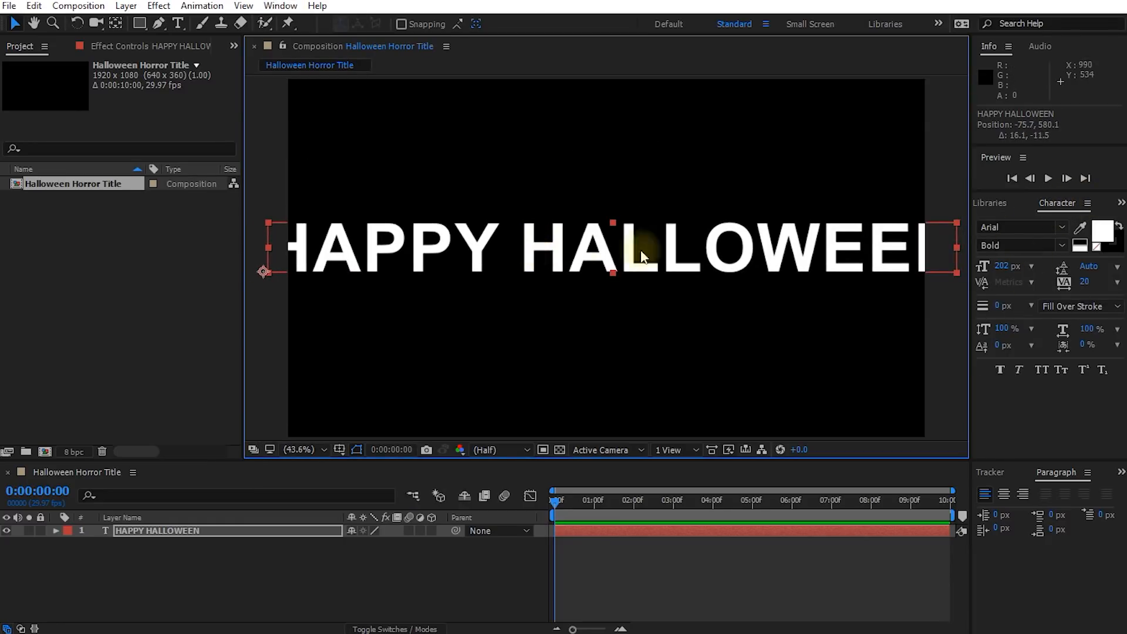
left_click(1061, 229)
left_click(1007, 276)
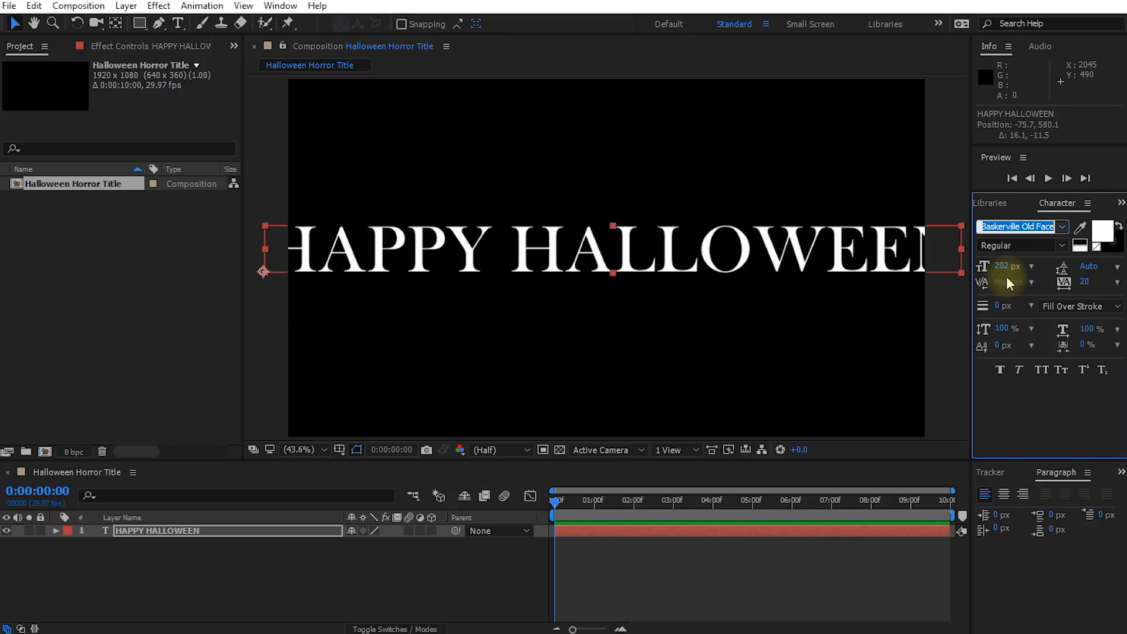
mouse_move(1001, 266)
left_mouse_down()
mouse_move(975, 267)
mouse_move(998, 268)
left_mouse_up()
- Change the title's font to Riffic Free and reposition the text in the centre of the frame
left_click(1061, 229)
scroll(1015, 293, "down", 10)
scroll(1025, 305, "down", 15)
scroll(1024, 327, "up", 10)
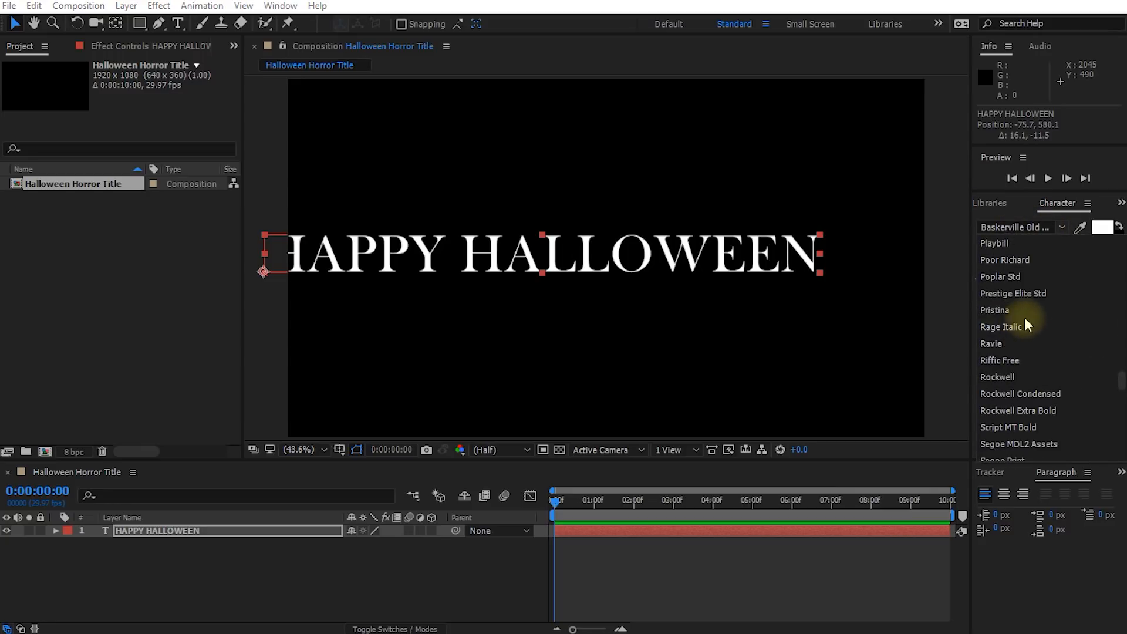
scroll(1022, 341, "down", 1)
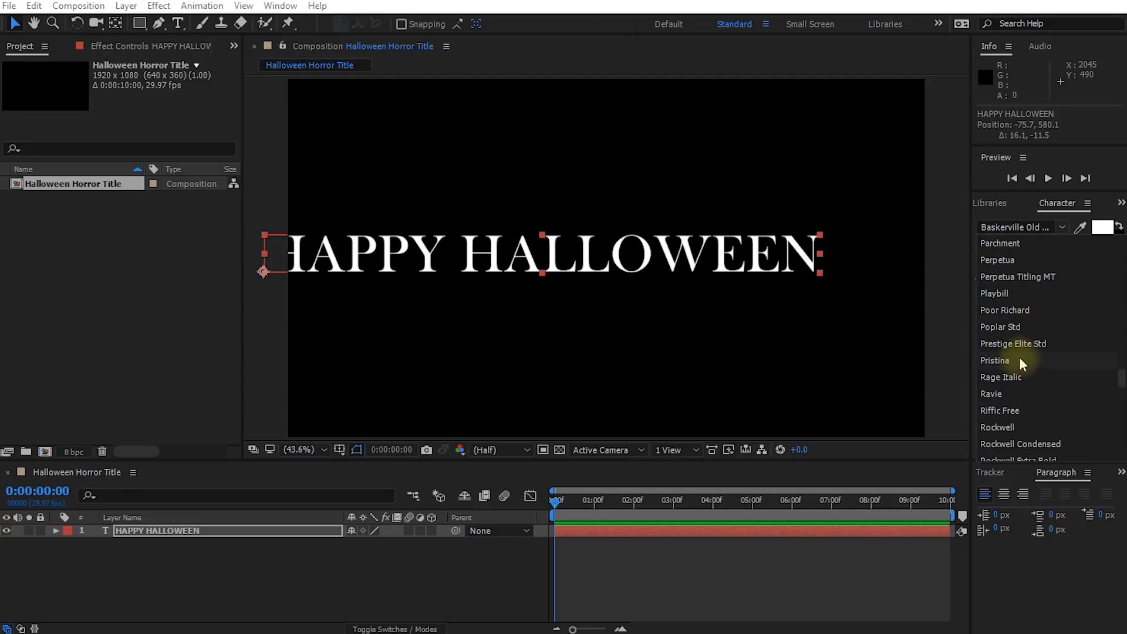
left_click(1009, 410)
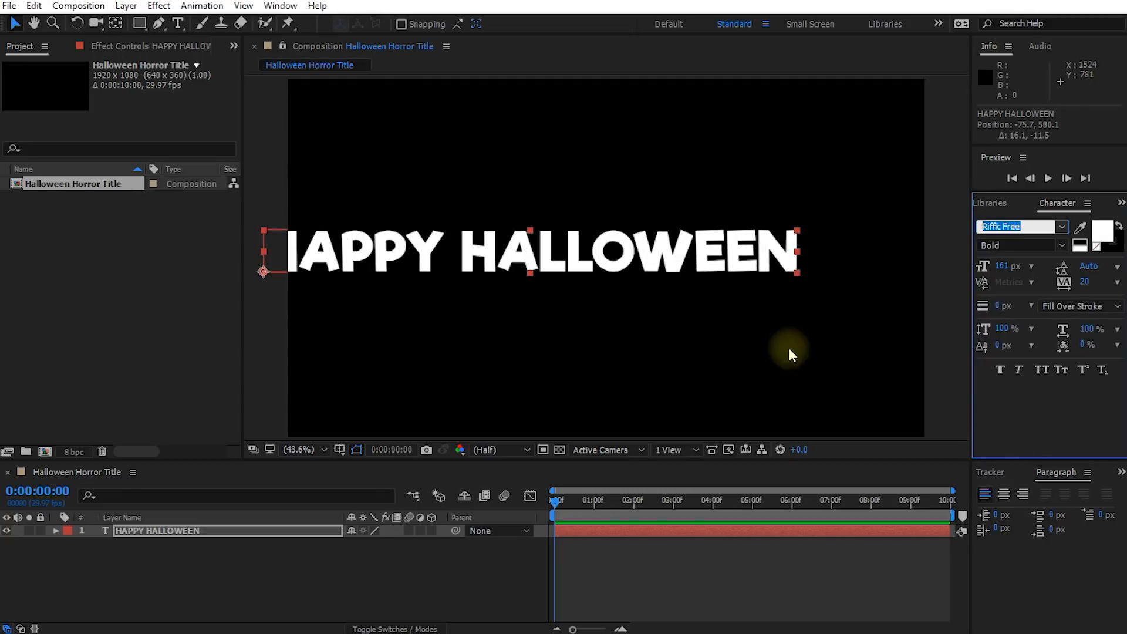
left_click_drag(619, 249, 682, 259)
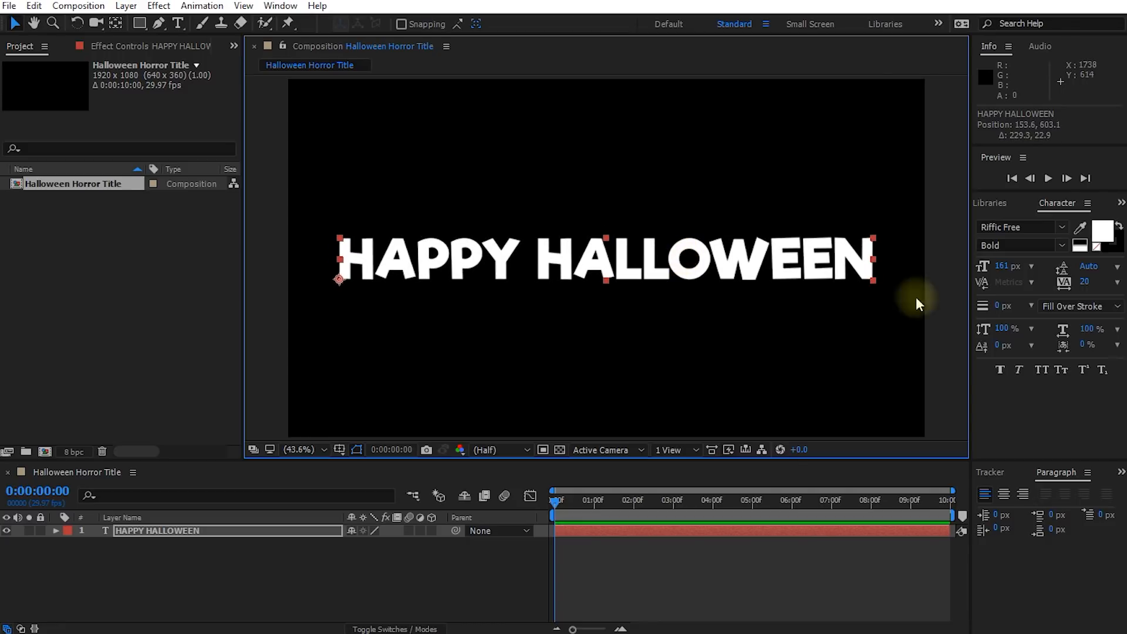
- Enlarge the title's font size to 167 px, recentre the text in the frame and deselect the layer
left_click(1008, 267)
left_click_drag(1008, 268, 1012, 267)
left_click(668, 263)
left_click_drag(667, 262, 658, 265)
left_click(629, 563)
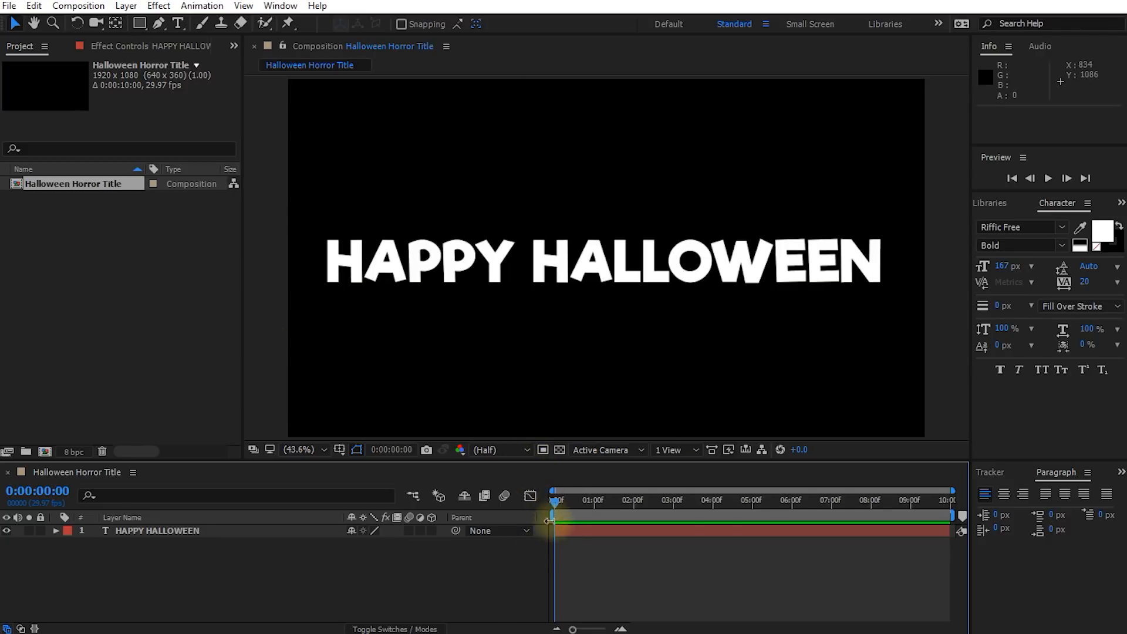
- Scrub through the composition to preview the title over time and return the playhead to the start
left_click_drag(554, 502, 766, 506)
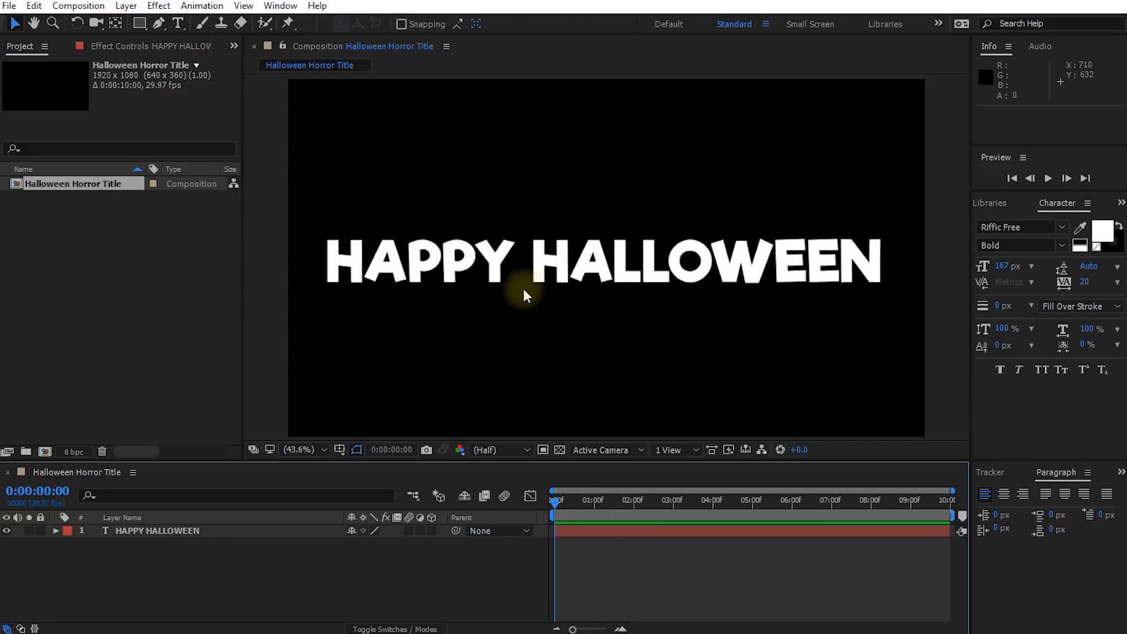
mouse_move(559, 504)
left_mouse_down()
mouse_move(858, 496)
mouse_move(555, 519)
left_mouse_up()
left_click(583, 262)
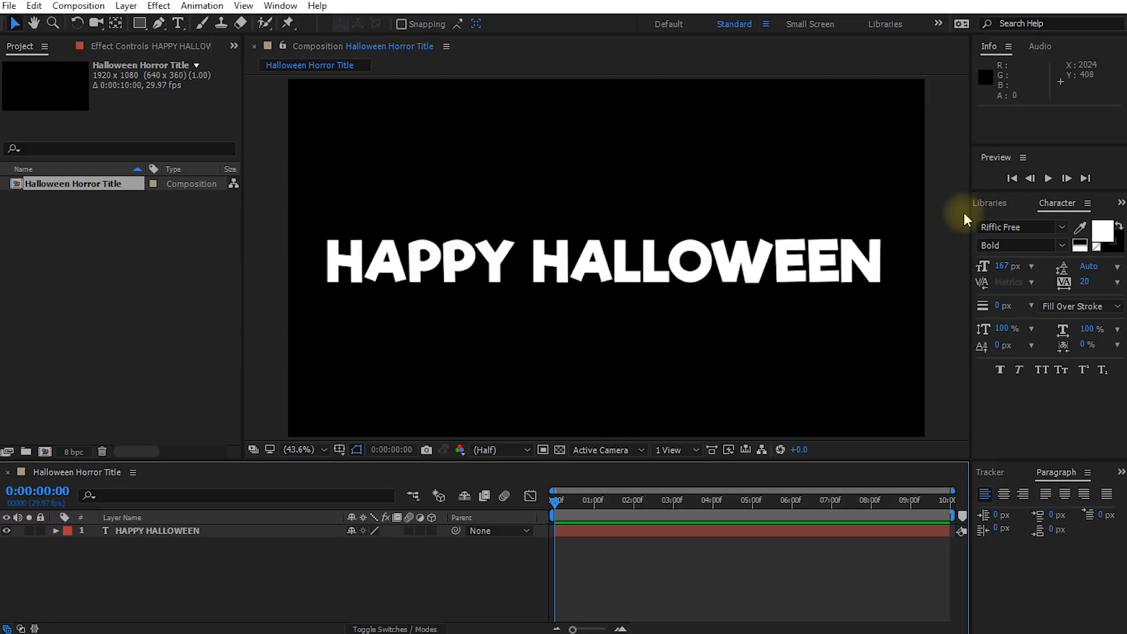
- Bring up the list of available effects and presets
left_click(1002, 206)
left_click(982, 203)
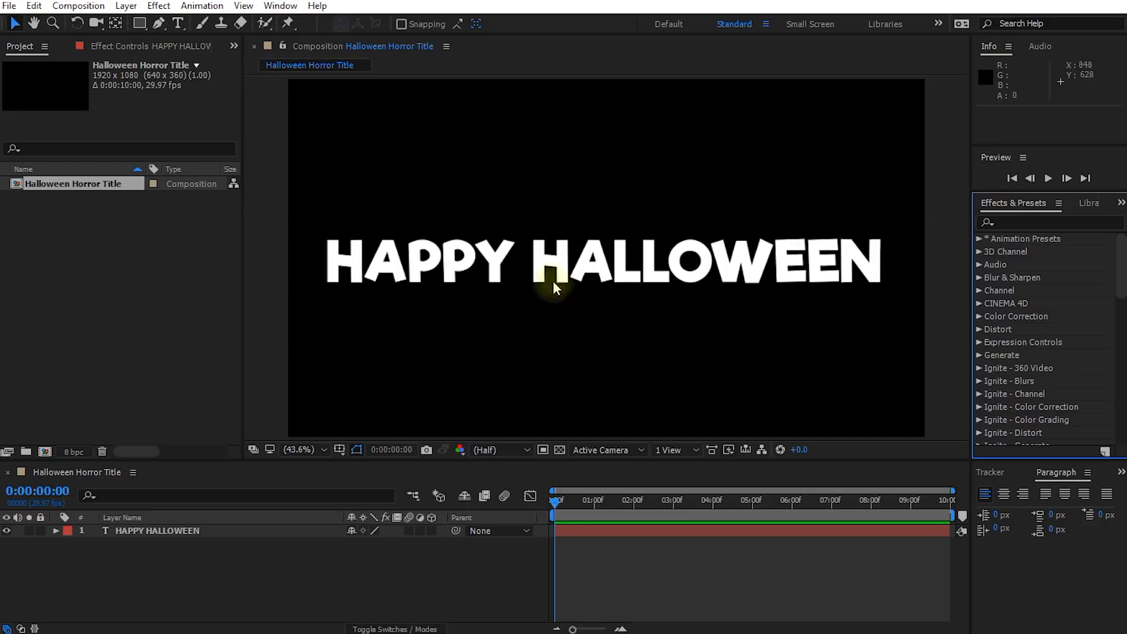
- Search the effects for "liquify" and apply the Liquify effect to the HAPPY HALLOWEEN text layer
left_click(278, 7)
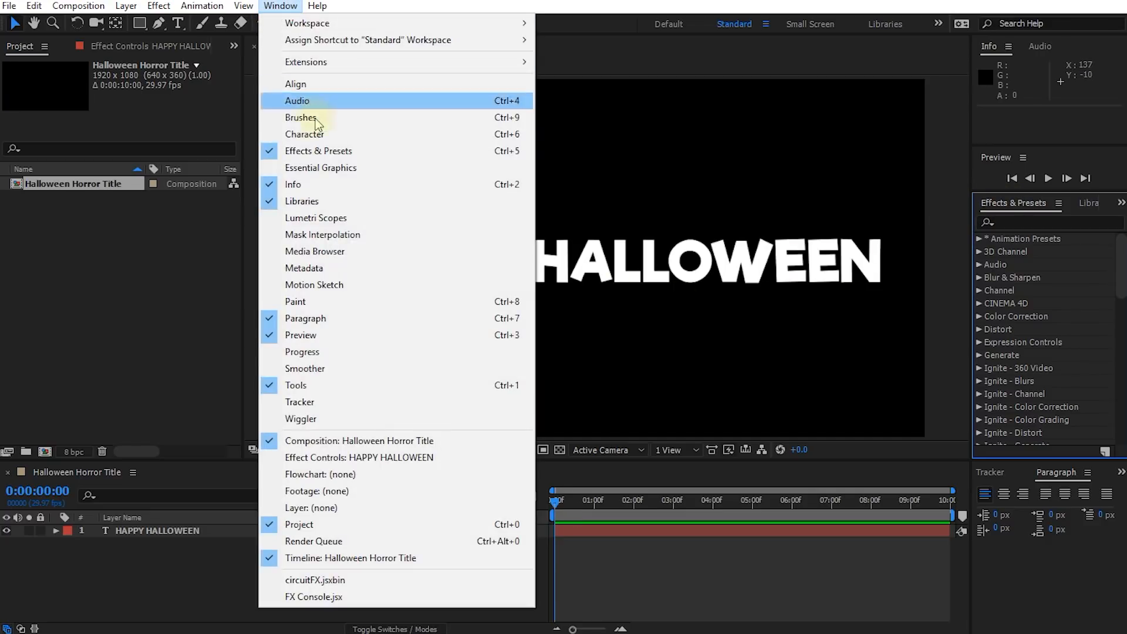
left_click(436, 154)
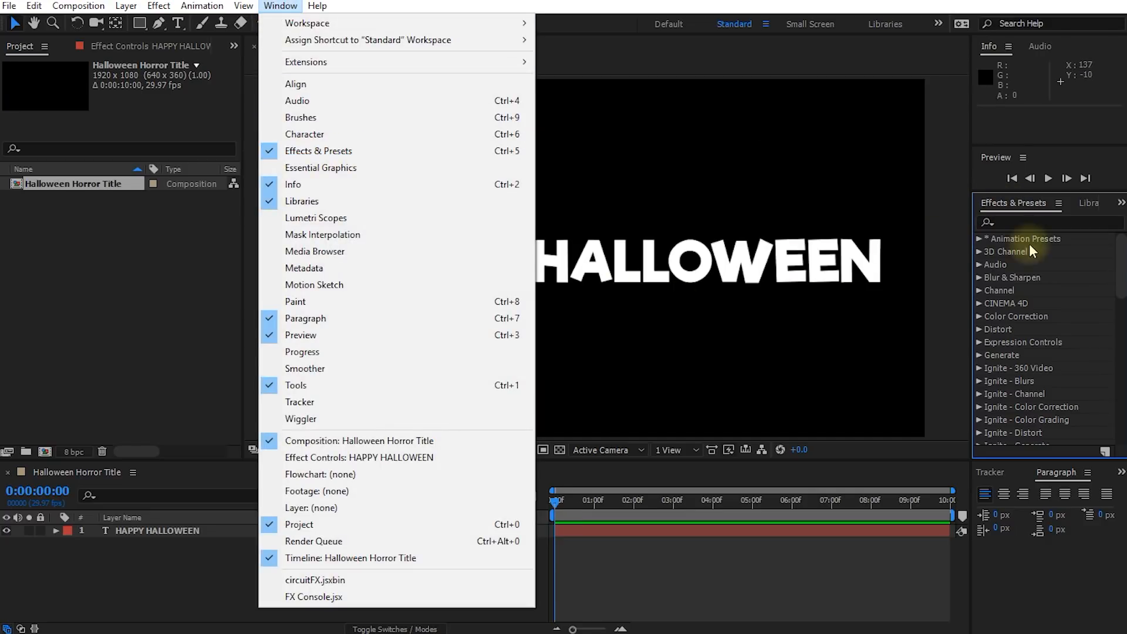
left_click(1010, 222)
left_click(1008, 224)
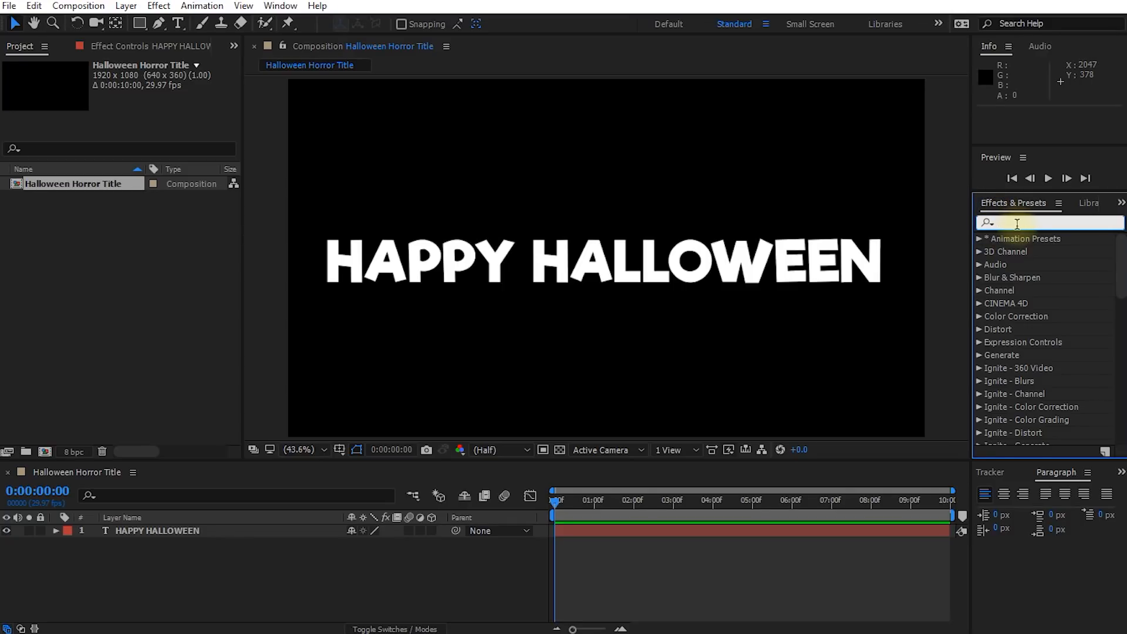
type("liquify")
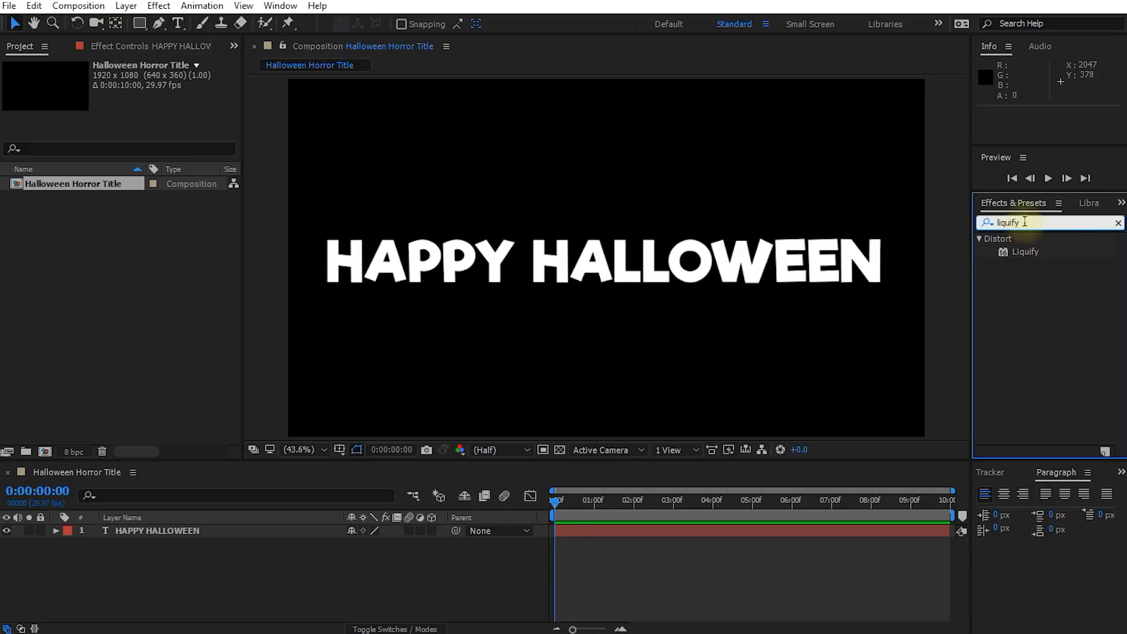
left_click(1023, 253)
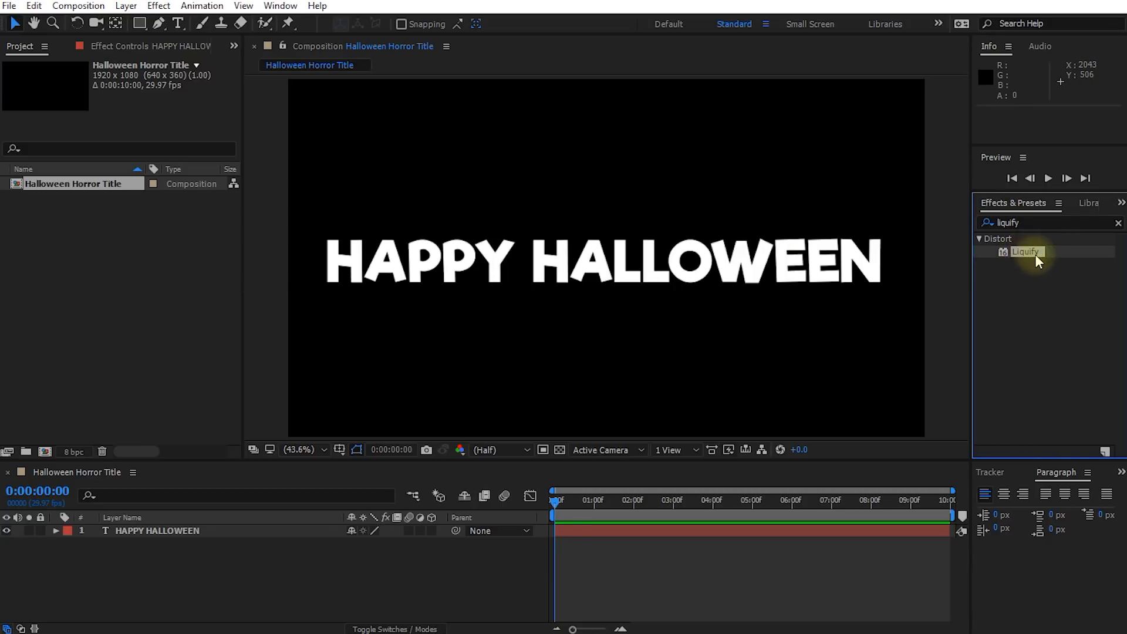
mouse_move(1028, 252)
left_mouse_down()
mouse_move(981, 294)
mouse_move(587, 258)
mouse_move(253, 492)
mouse_move(131, 539)
mouse_move(147, 557)
mouse_move(145, 539)
mouse_move(167, 529)
left_mouse_up()
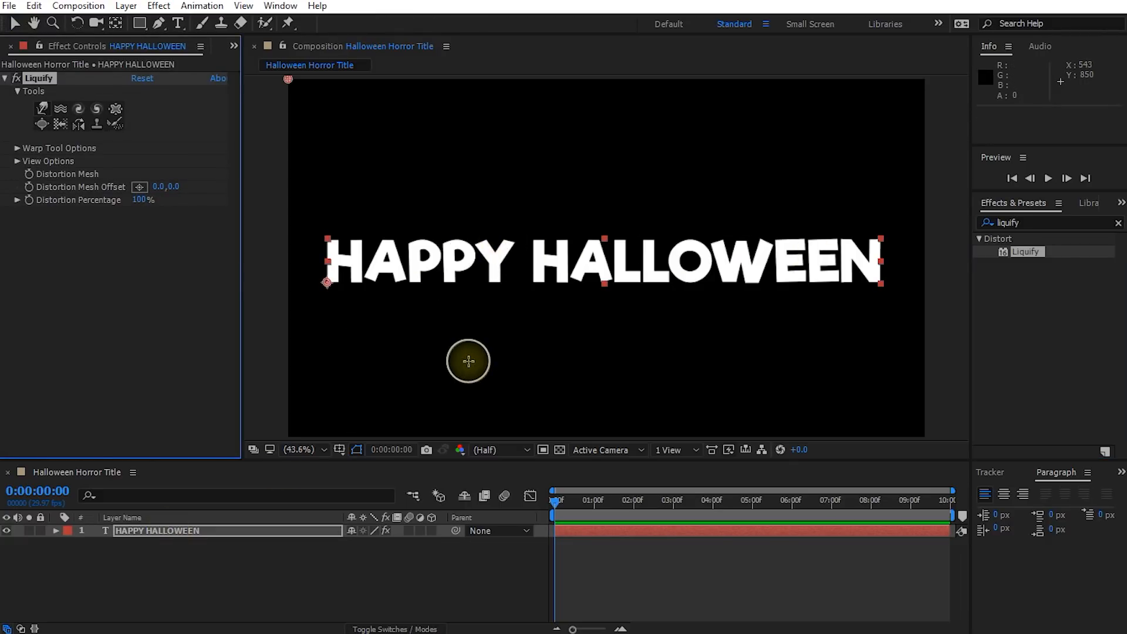
left_click_drag(555, 502, 633, 508)
left_click_drag(738, 512, 611, 477)
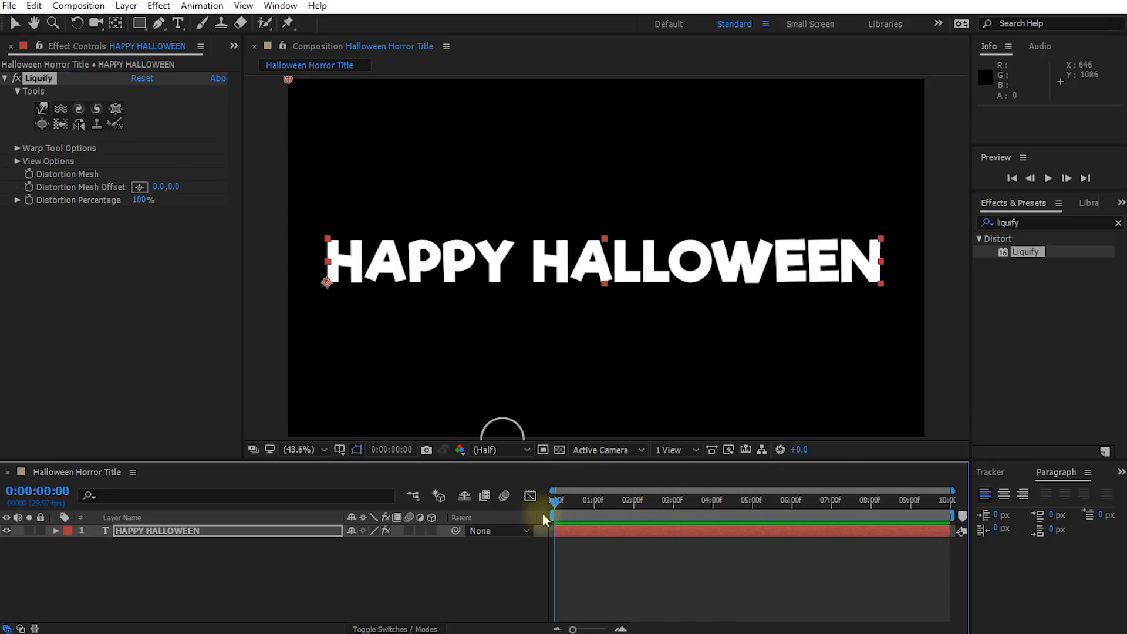
left_click(36, 86)
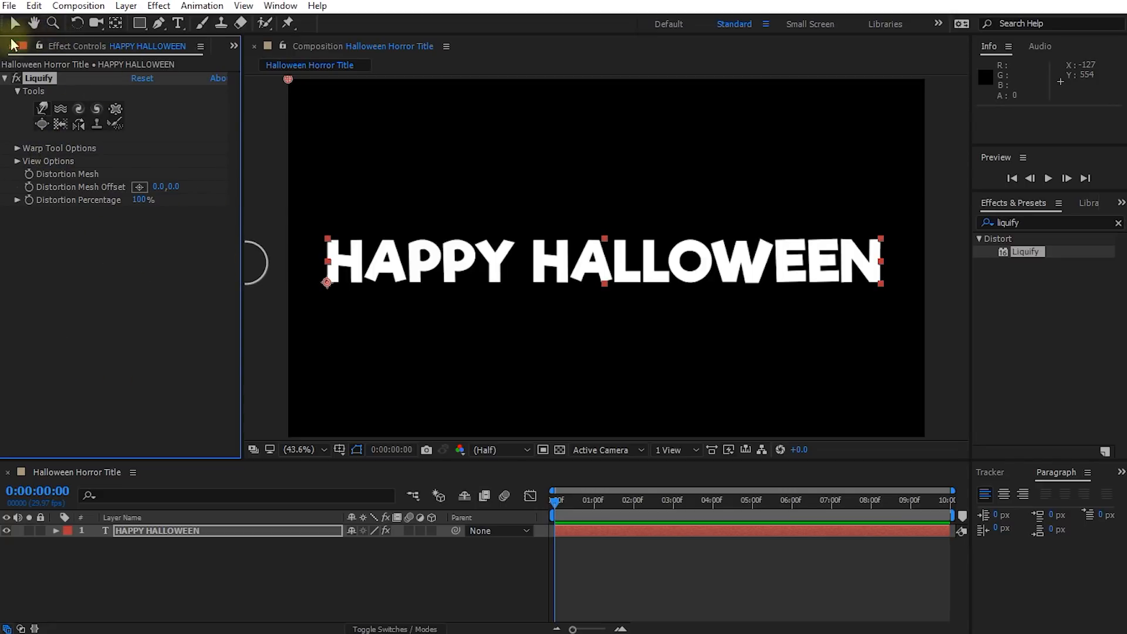
left_click(234, 47)
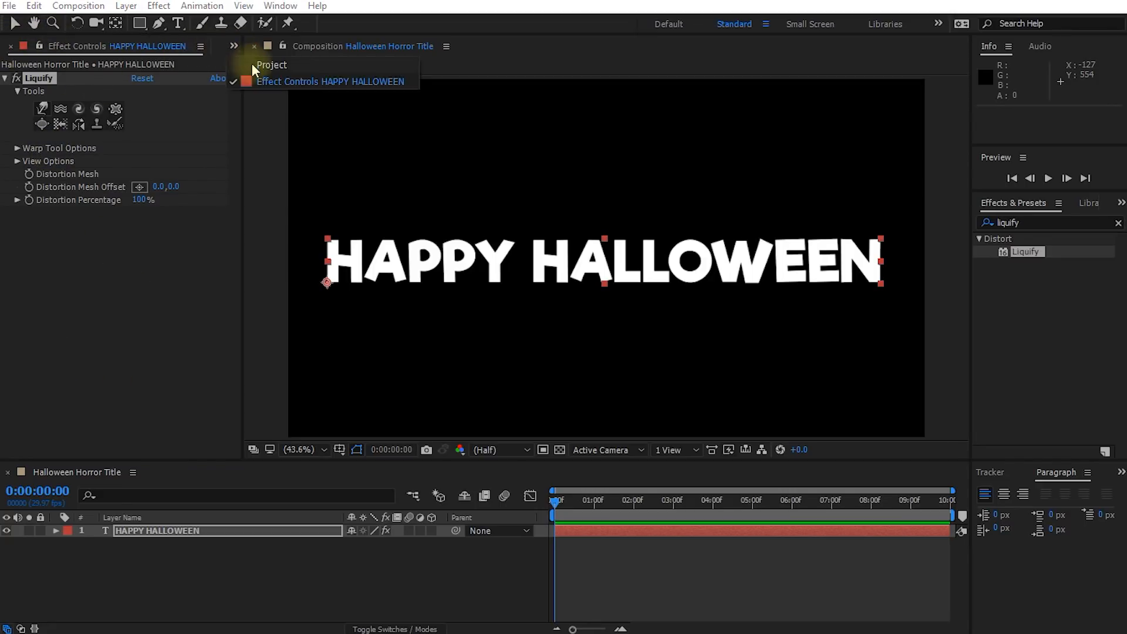
left_click(252, 66)
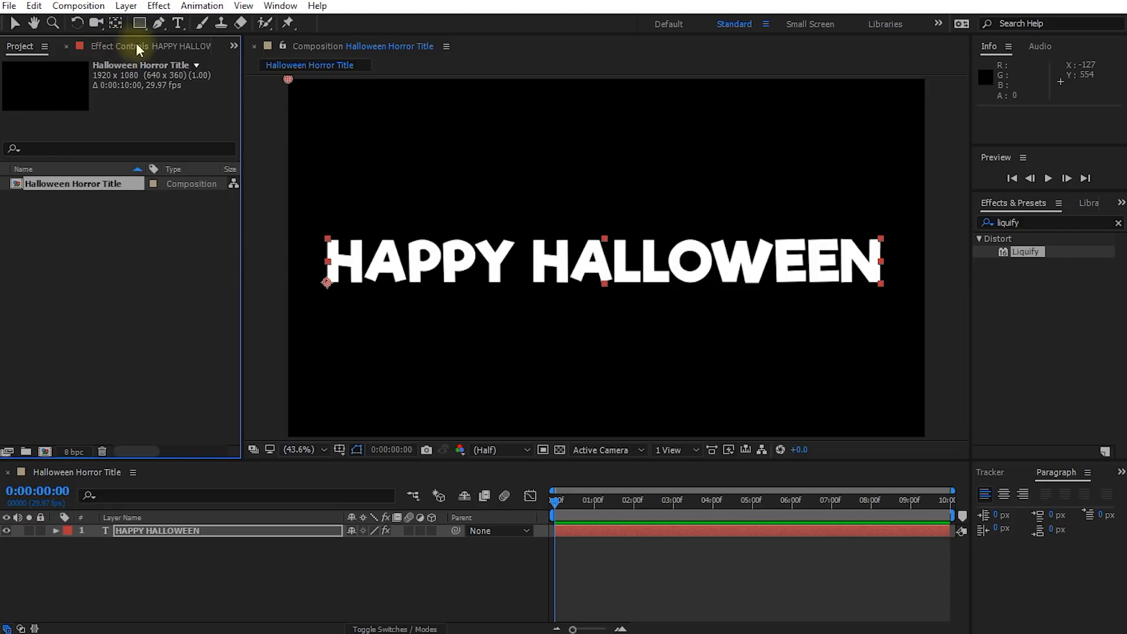
left_click(100, 47)
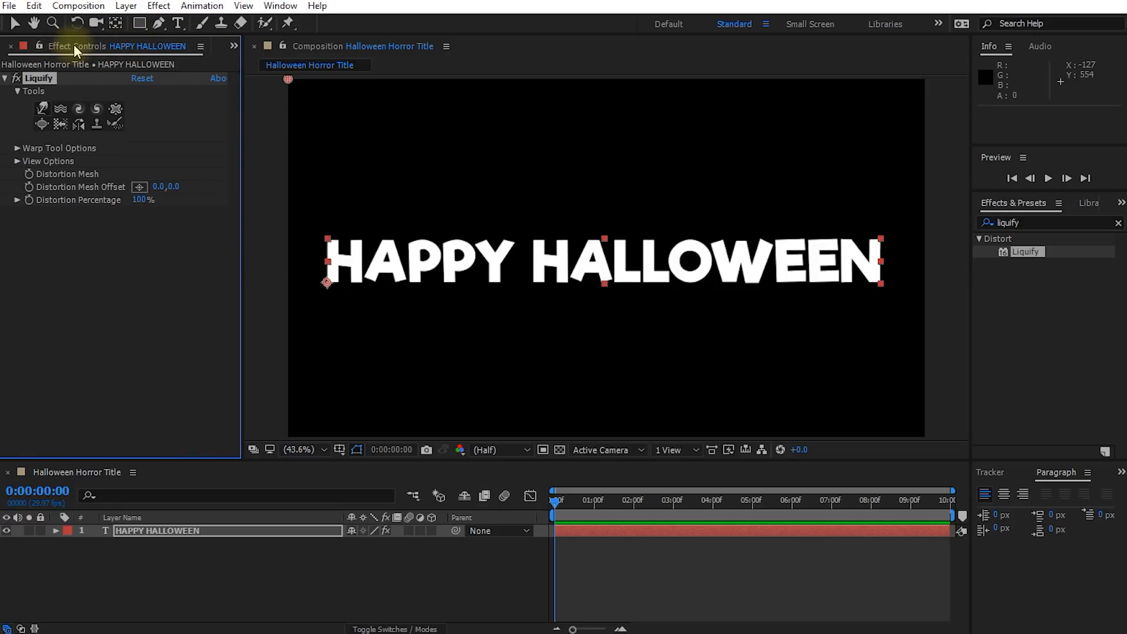
left_click(280, 6)
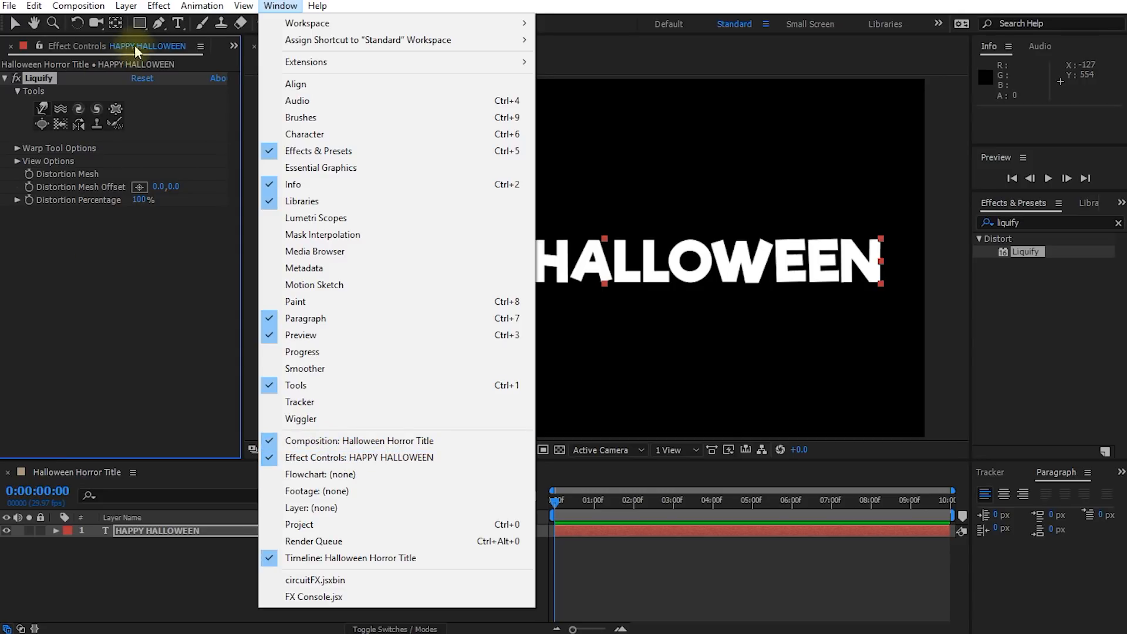
left_click(71, 47)
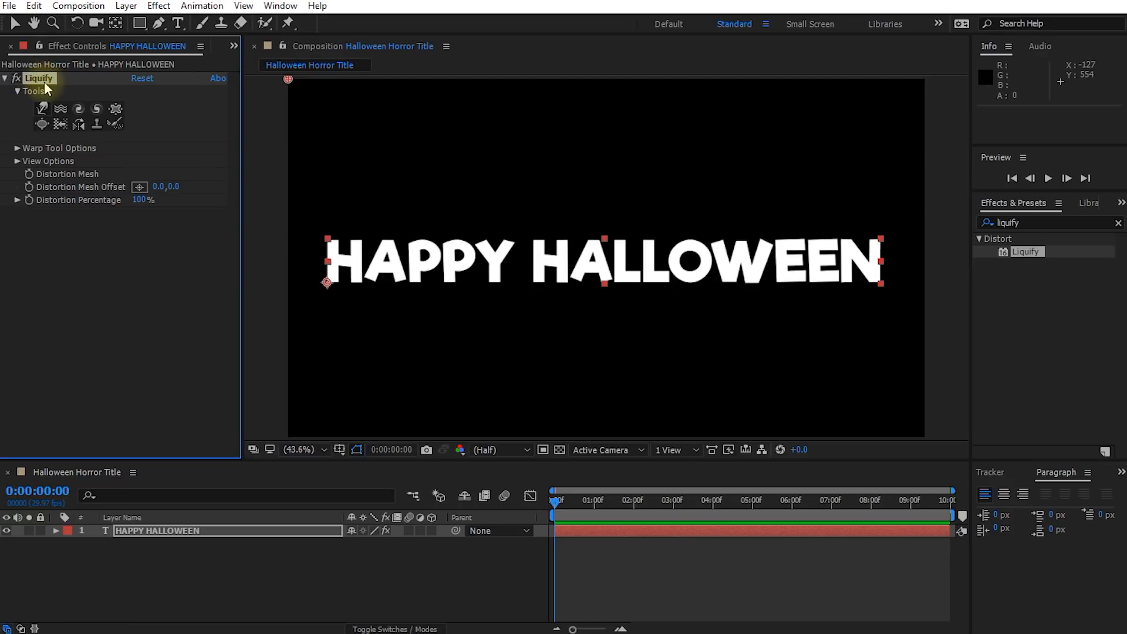
- Activate Liquify's Warp tool and expand the warp tool options
left_click(42, 108)
left_click(41, 110)
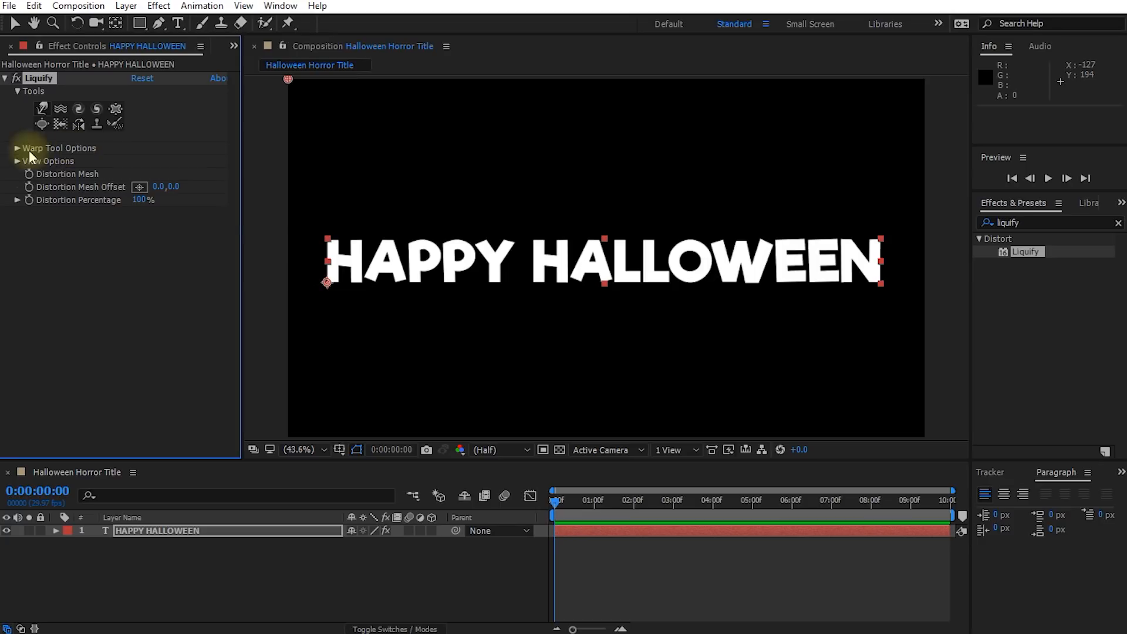
left_click(17, 149)
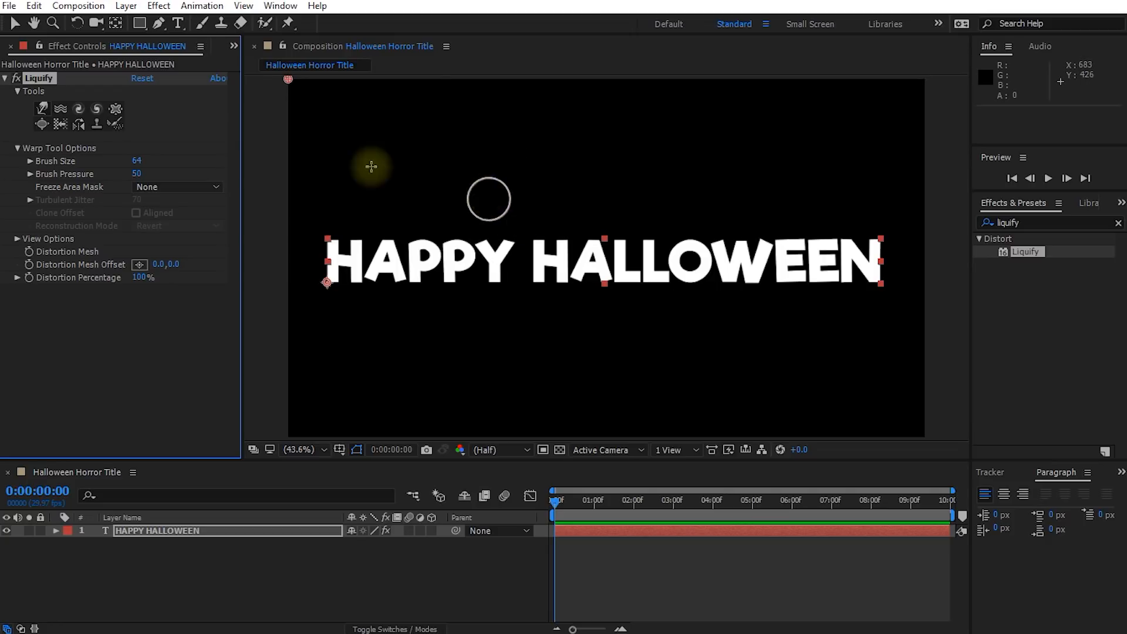
- Try warping the title's letters with broad freehand strokes at the default brush size, and undo the distortion
mouse_move(510, 215)
left_mouse_down()
mouse_move(491, 201)
mouse_move(509, 350)
left_mouse_up()
mouse_move(822, 131)
left_mouse_down()
mouse_move(618, 285)
mouse_move(686, 221)
mouse_move(661, 293)
mouse_move(787, 236)
mouse_move(647, 326)
left_mouse_up()
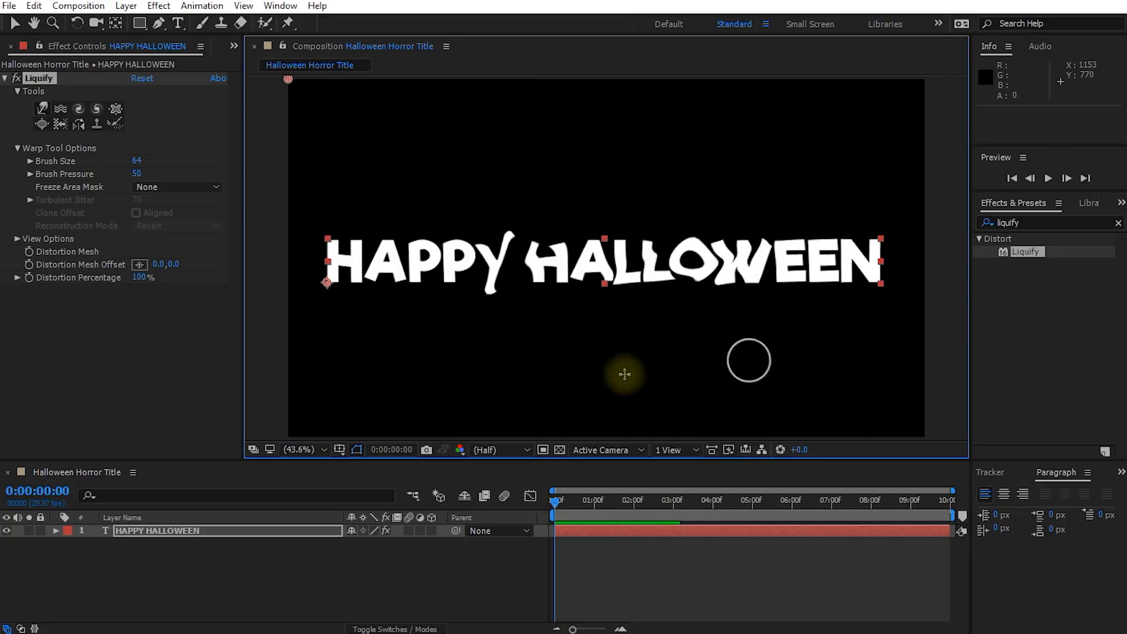
key("ctrl+z")
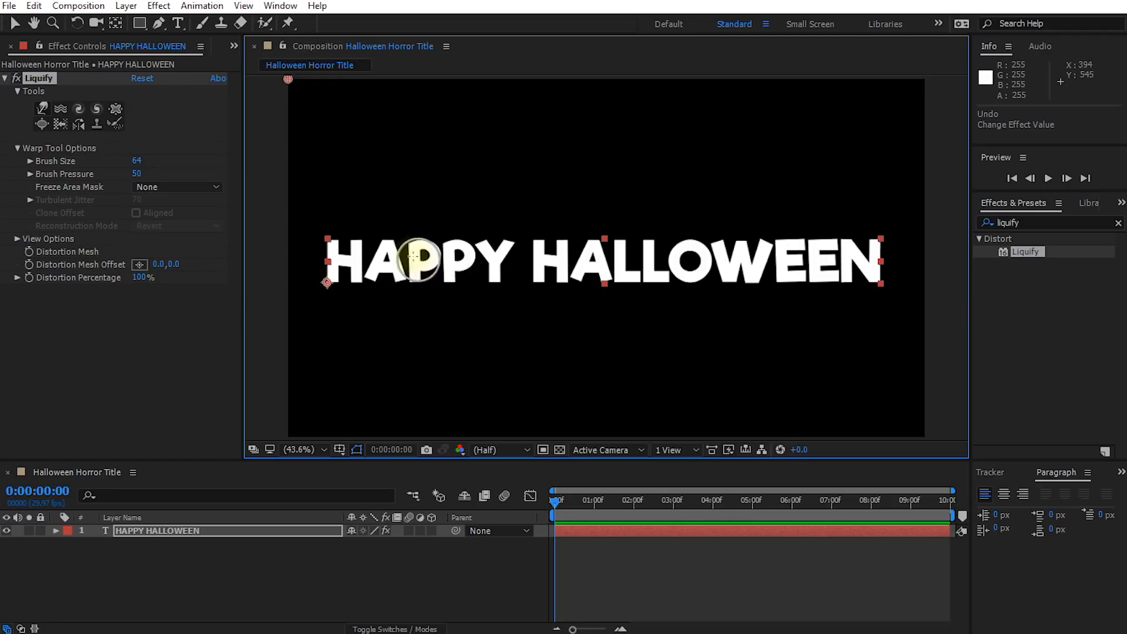
- Set the Liquify brush size to 22 and pressure to 100, and pull drips down from HAPPY's letters and HALLOWEEN's H
left_click_drag(136, 166, 115, 165)
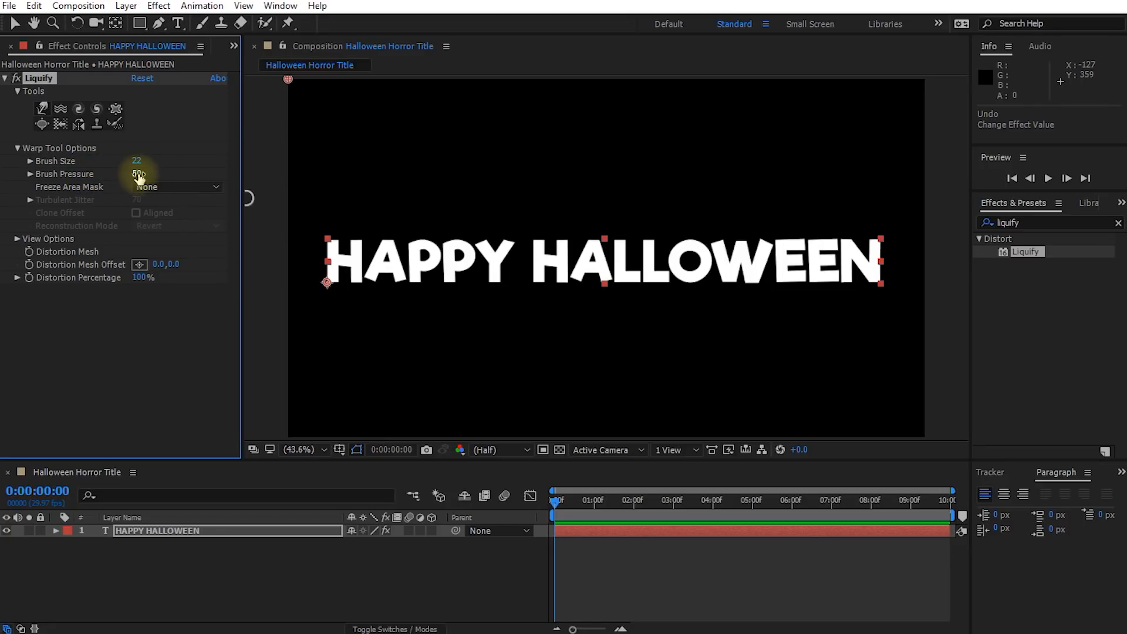
mouse_move(140, 175)
left_mouse_down()
mouse_move(513, 176)
mouse_move(787, 157)
left_mouse_up()
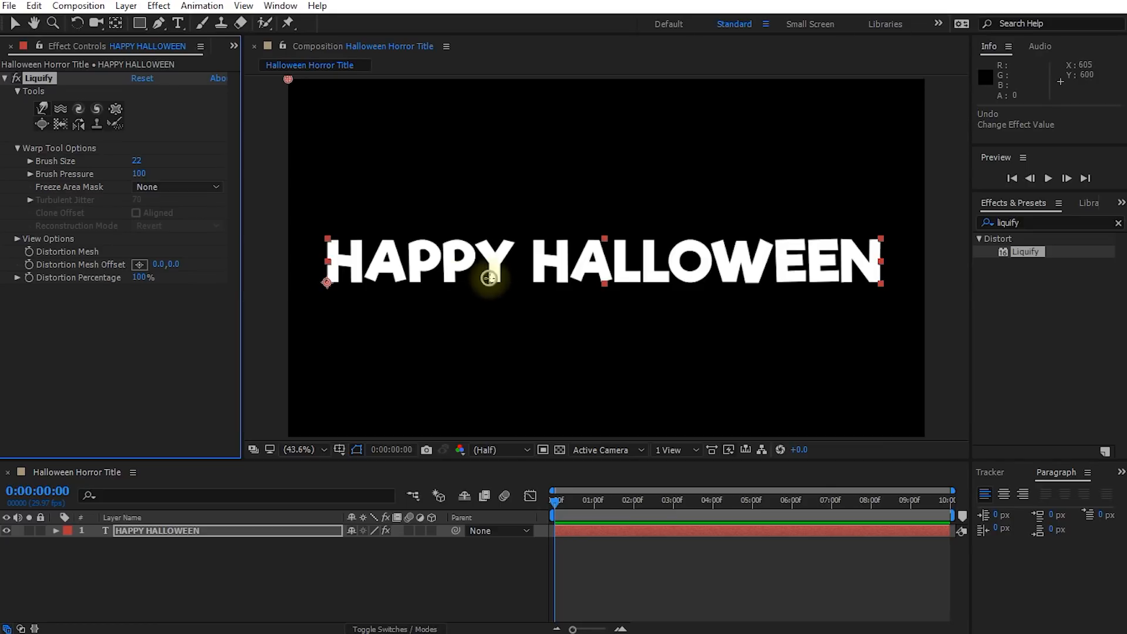
left_click_drag(489, 279, 490, 370)
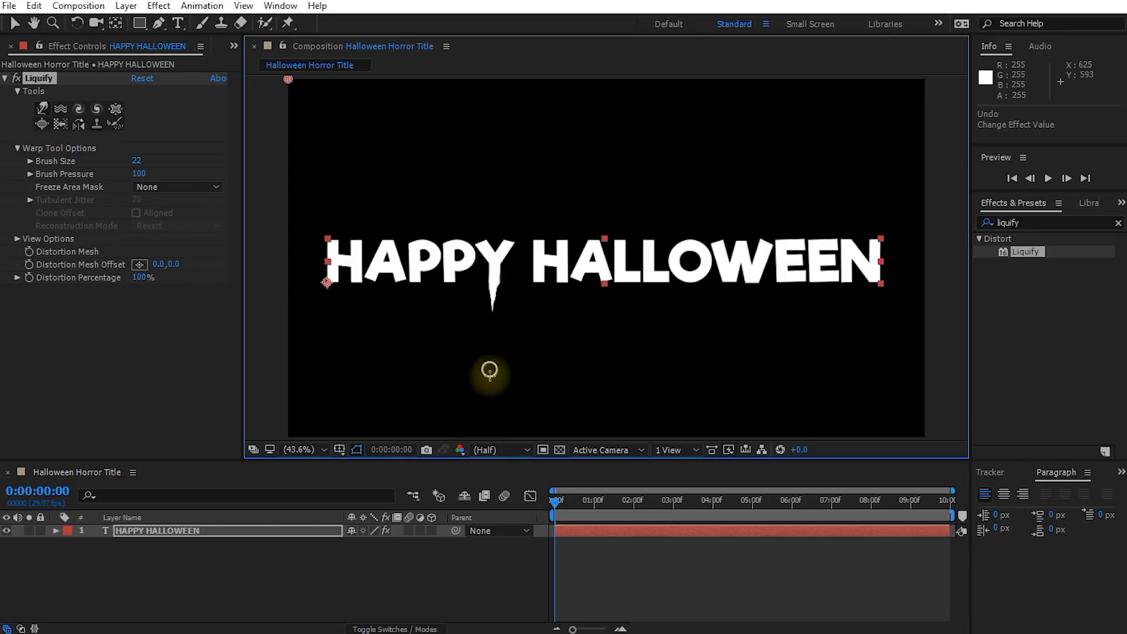
left_click_drag(533, 277, 526, 359)
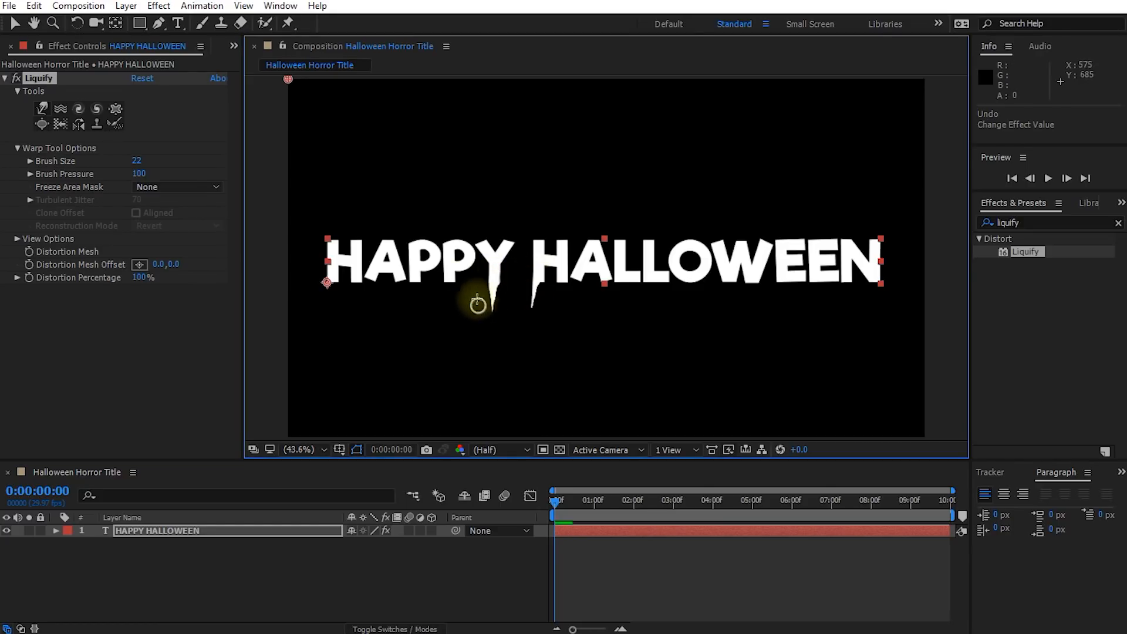
left_click_drag(442, 279, 440, 353)
left_click_drag(415, 271, 411, 331)
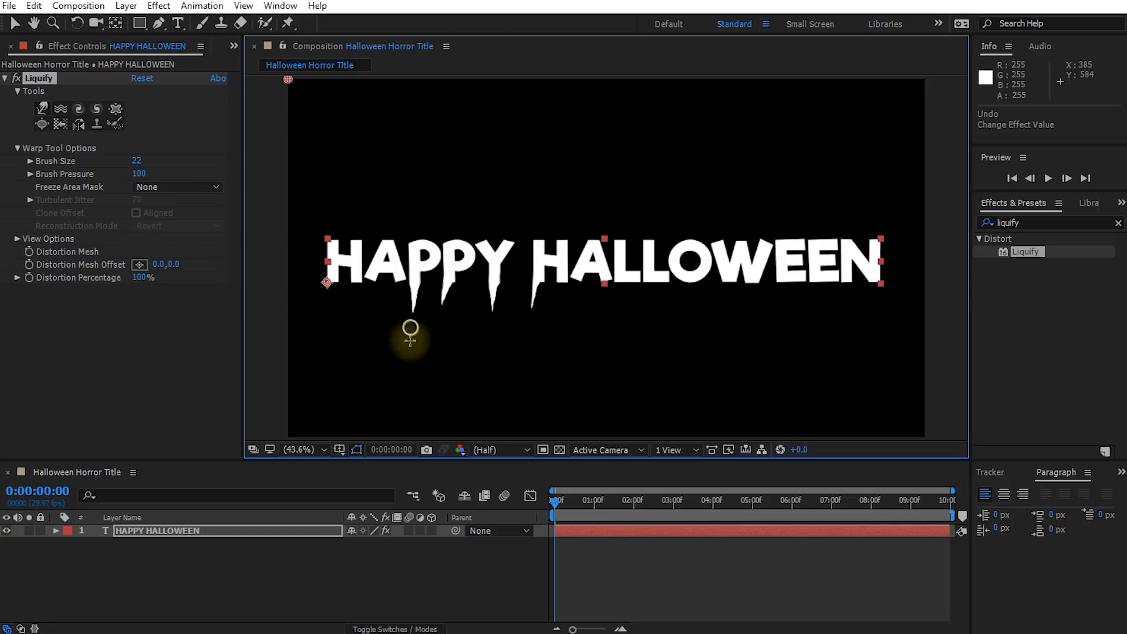
left_click_drag(391, 273, 391, 352)
mouse_move(353, 276)
left_mouse_down()
mouse_move(352, 327)
mouse_move(332, 314)
left_mouse_up()
- Pull drips of varying length down from the bottom edges of the letters across HALLOWEEN
mouse_move(559, 274)
left_mouse_down()
mouse_move(557, 291)
mouse_move(576, 292)
mouse_move(614, 328)
left_mouse_up()
left_click_drag(660, 275, 660, 311)
left_click_drag(681, 276, 680, 323)
left_click_drag(697, 278, 696, 302)
mouse_move(725, 276)
left_mouse_down()
mouse_move(723, 304)
mouse_move(745, 306)
left_mouse_up()
left_click_drag(758, 276, 759, 303)
mouse_move(780, 276)
left_mouse_down()
mouse_move(781, 298)
mouse_move(800, 296)
left_mouse_up()
mouse_move(845, 276)
left_mouse_down()
mouse_move(847, 302)
mouse_move(873, 320)
mouse_move(843, 323)
left_mouse_up()
left_click_drag(815, 282, 815, 327)
left_click_drag(573, 276, 574, 322)
- Lengthen the Y's drip and refine the lower edges of the P and A in HAPPY with short downward warps
left_click_drag(493, 282, 492, 326)
left_click_drag(434, 277, 432, 317)
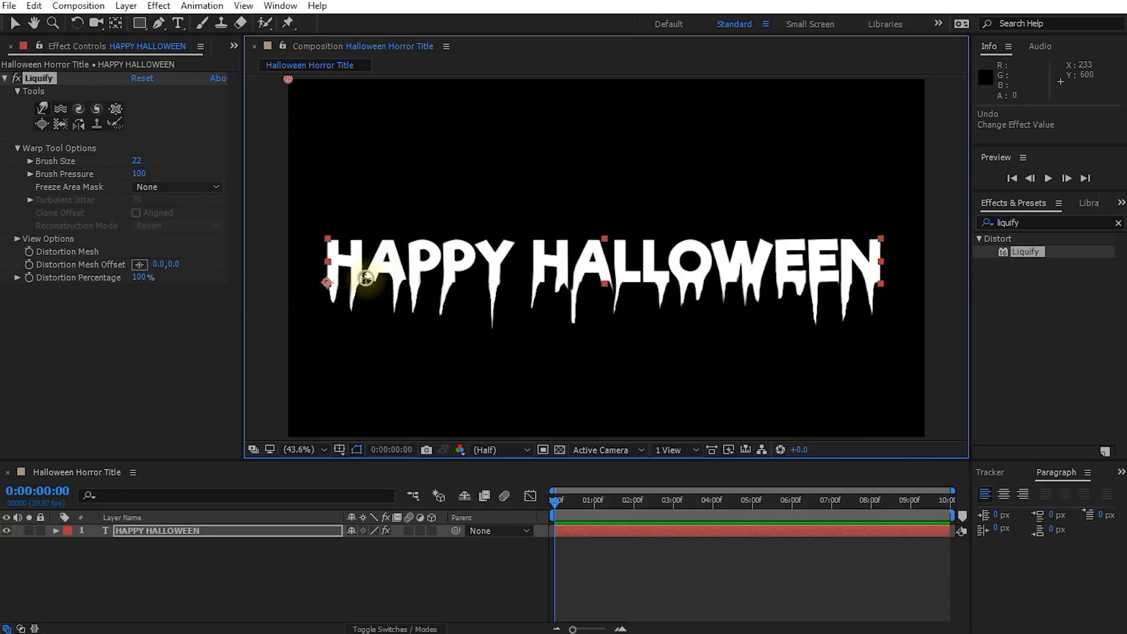
left_click_drag(372, 278, 373, 285)
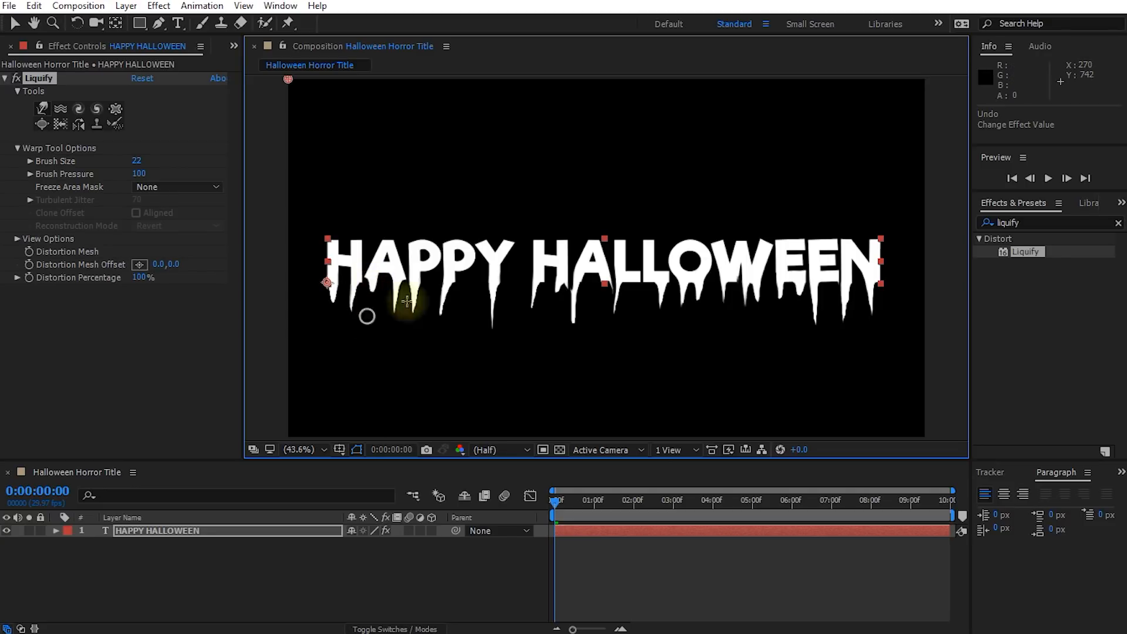
key("ctrl+z")
left_click_drag(372, 285, 371, 294)
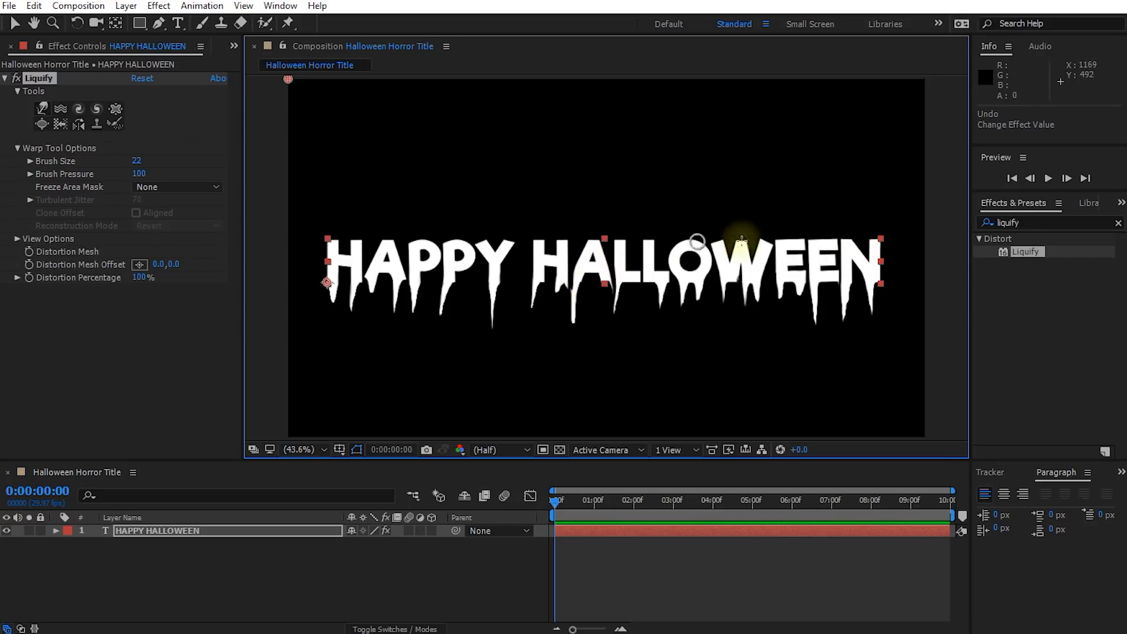
- Warp the top edges of the letters across the title into an uneven outline and lengthen the drips beneath the W
left_click(741, 249)
left_click_drag(758, 242, 865, 239)
mouse_move(691, 237)
left_mouse_down()
mouse_move(552, 247)
mouse_move(411, 236)
left_mouse_up()
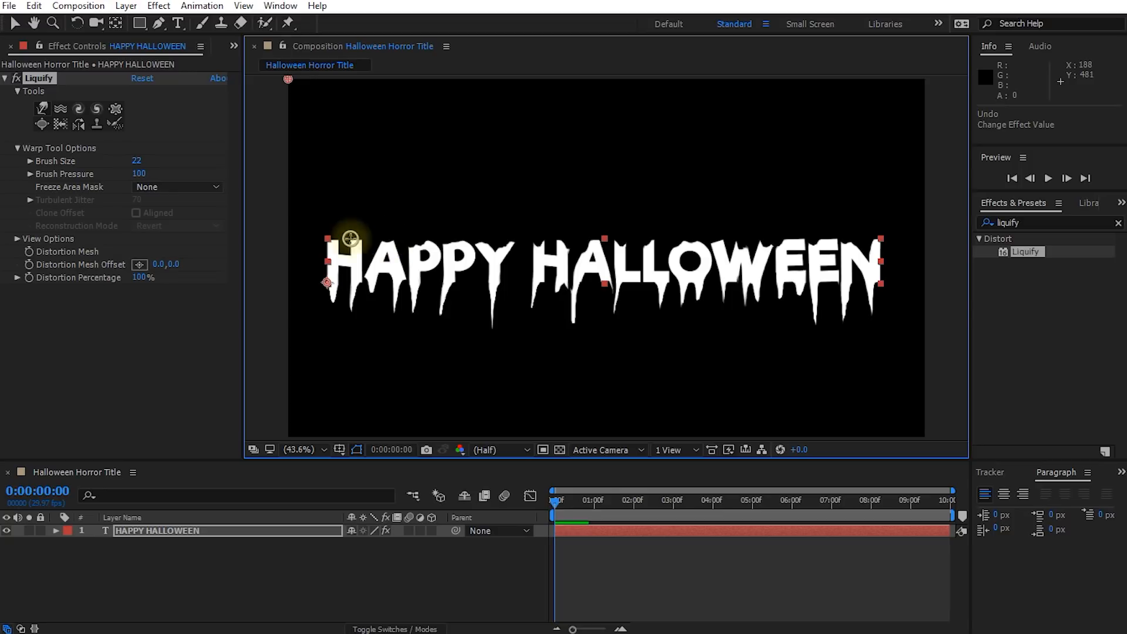
left_click(468, 246)
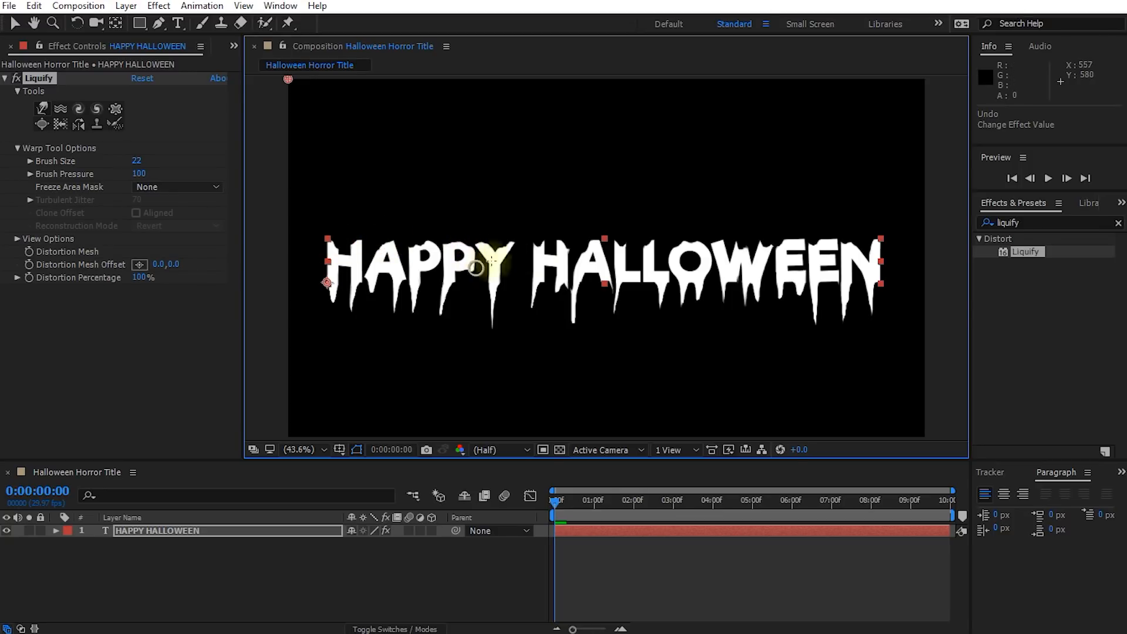
left_click_drag(739, 293, 740, 332)
left_click_drag(747, 290, 745, 318)
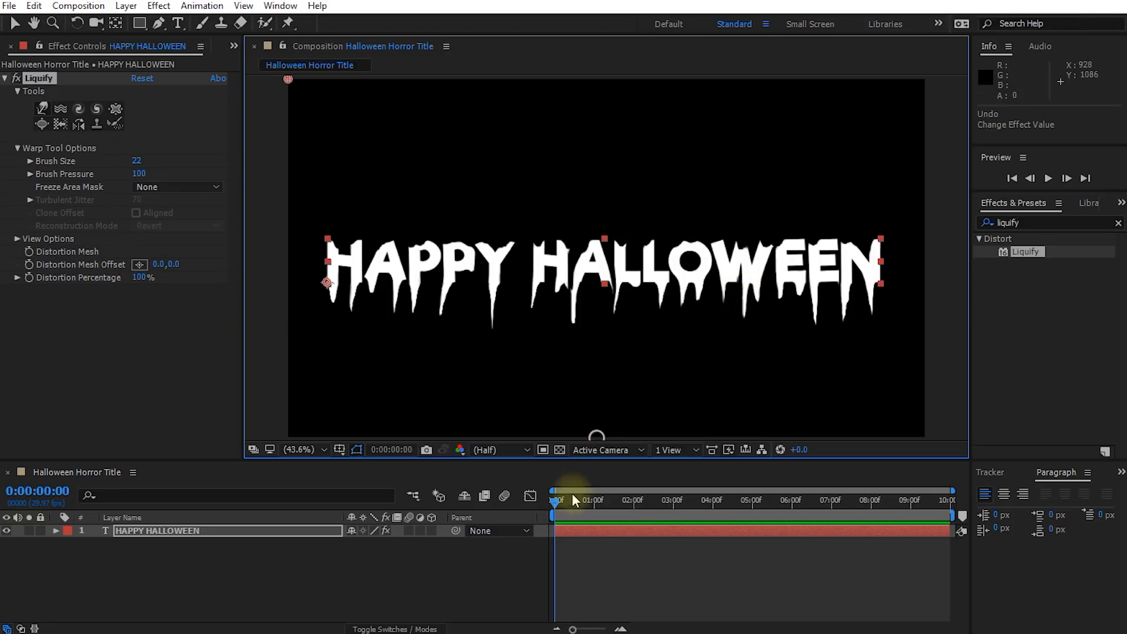
- Play and scrub through the composition to preview the dripping title over time
left_click_drag(556, 503, 723, 499)
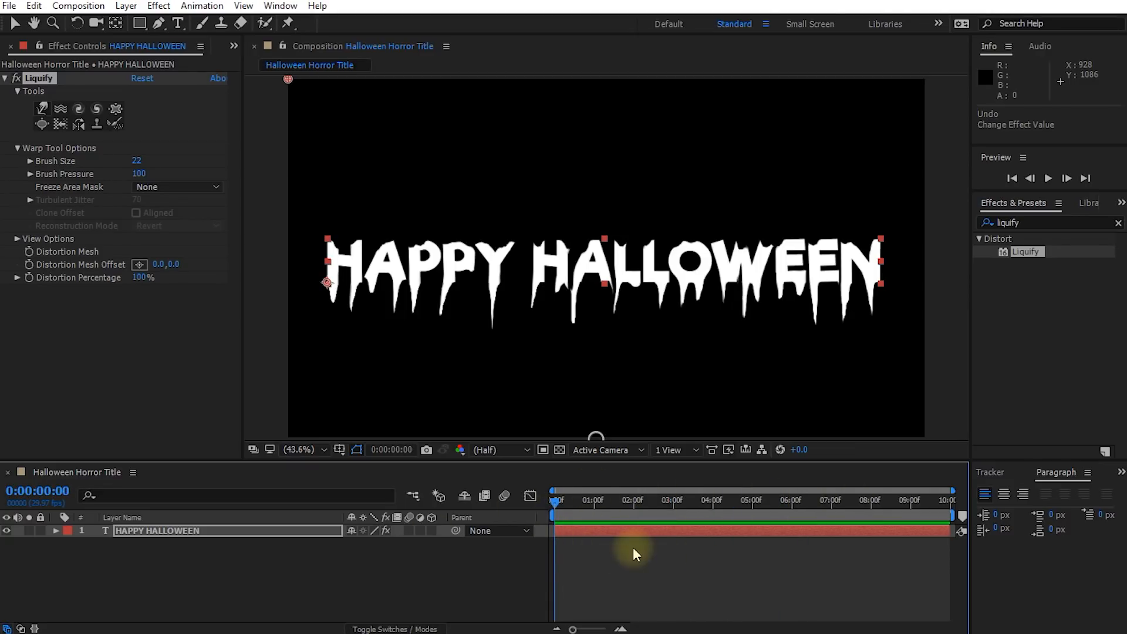
key("space")
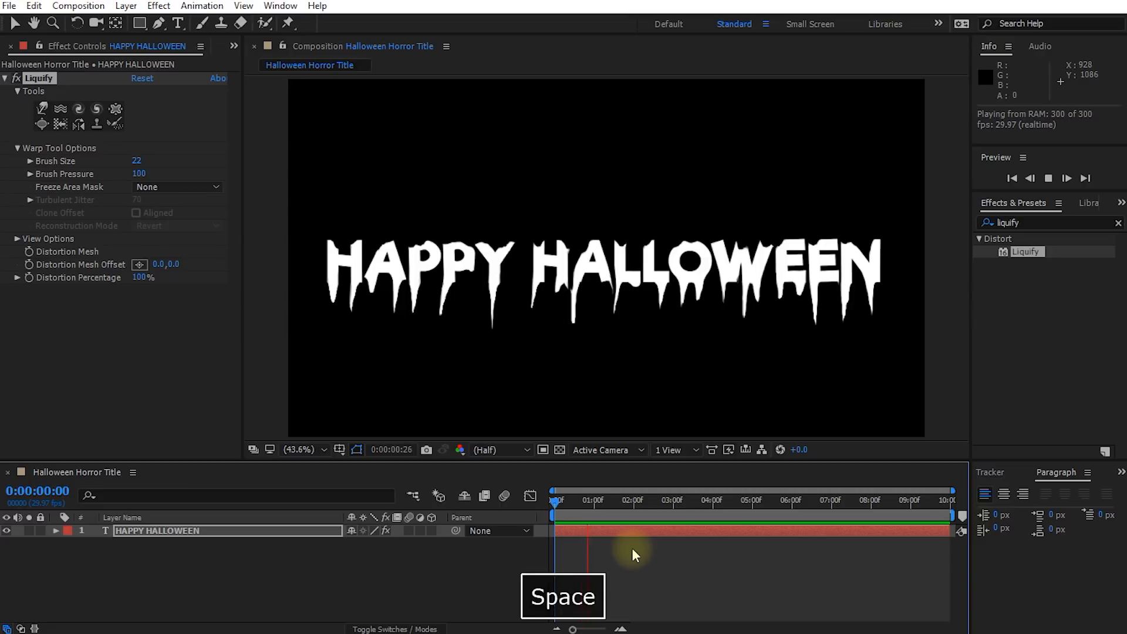
key("space")
left_click_drag(666, 505, 869, 501)
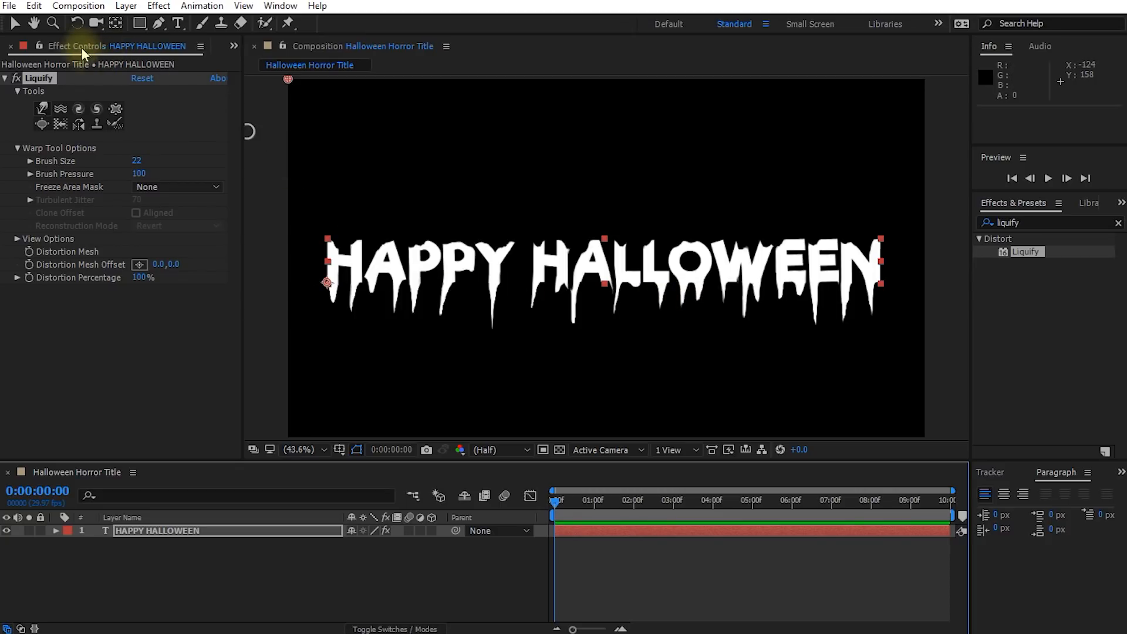
- Test Liquify's distortion percentage from 0% upwards, set it to 39% and keep the playhead at the start
left_click(27, 79)
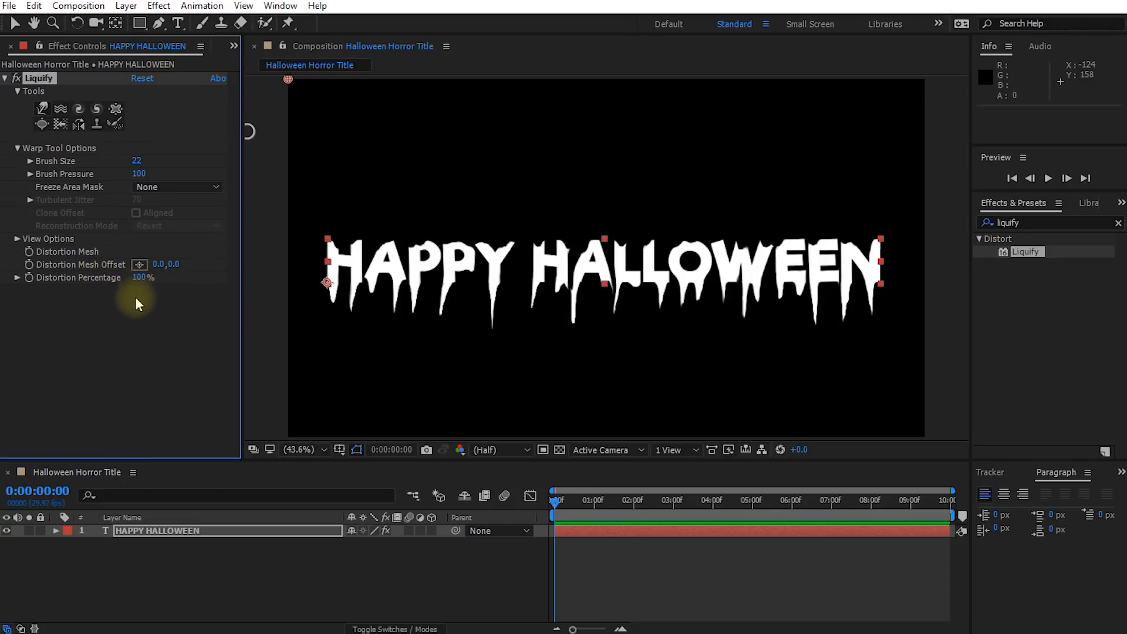
left_click_drag(139, 277, 38, 301)
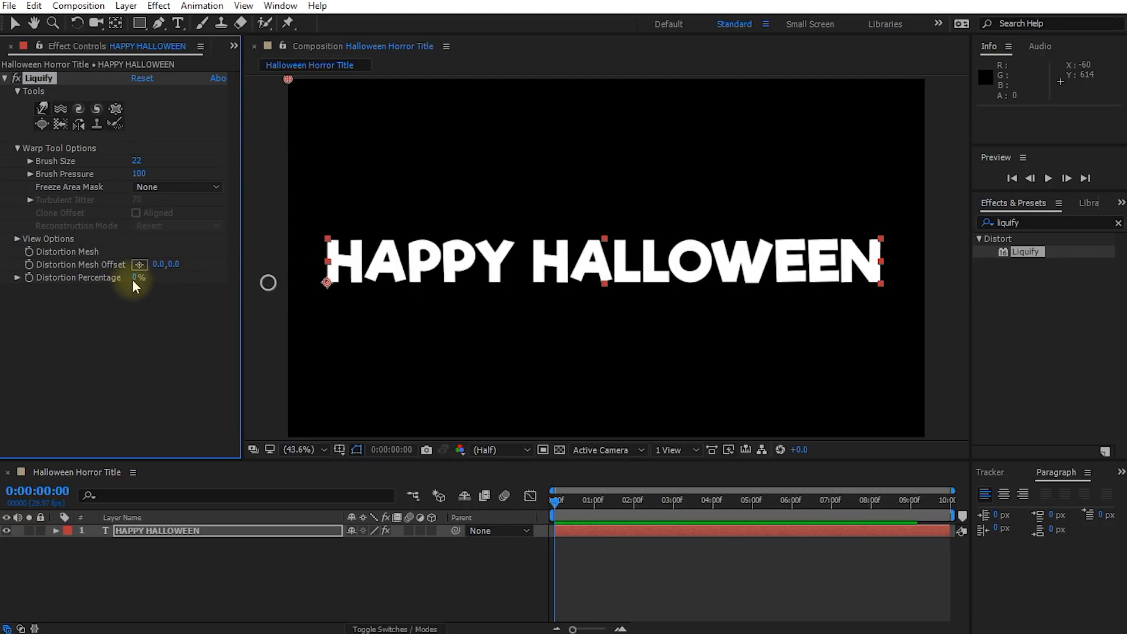
left_click_drag(134, 279, 211, 287)
mouse_move(173, 291)
left_mouse_down()
mouse_move(221, 292)
mouse_move(176, 294)
left_mouse_up()
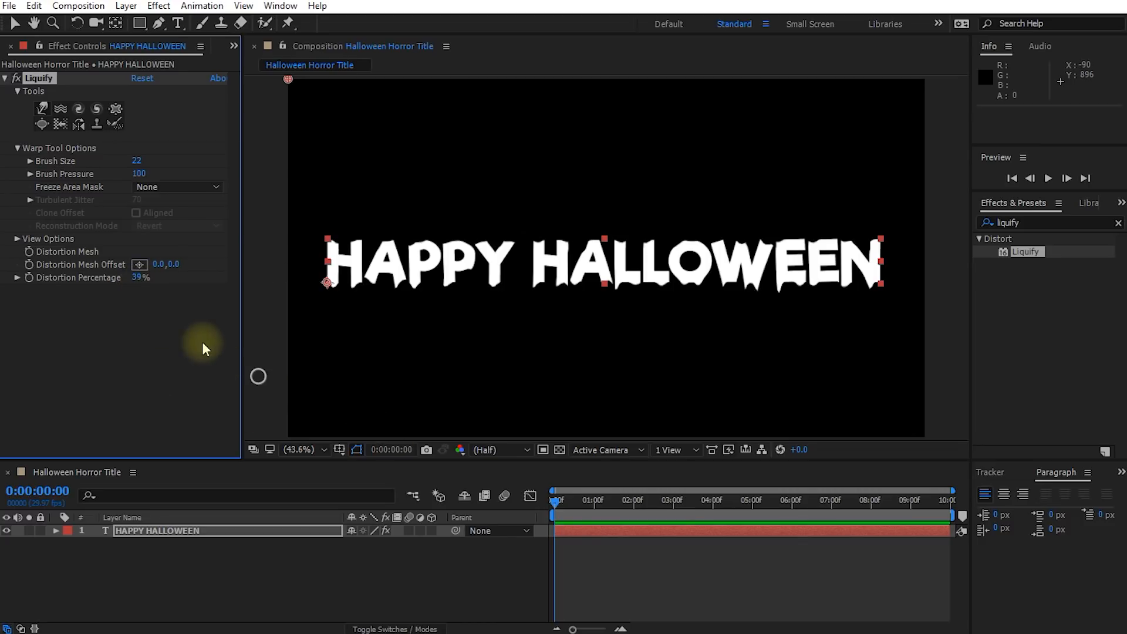
mouse_move(555, 502)
left_mouse_down()
mouse_move(578, 506)
mouse_move(539, 509)
mouse_move(559, 509)
left_mouse_up()
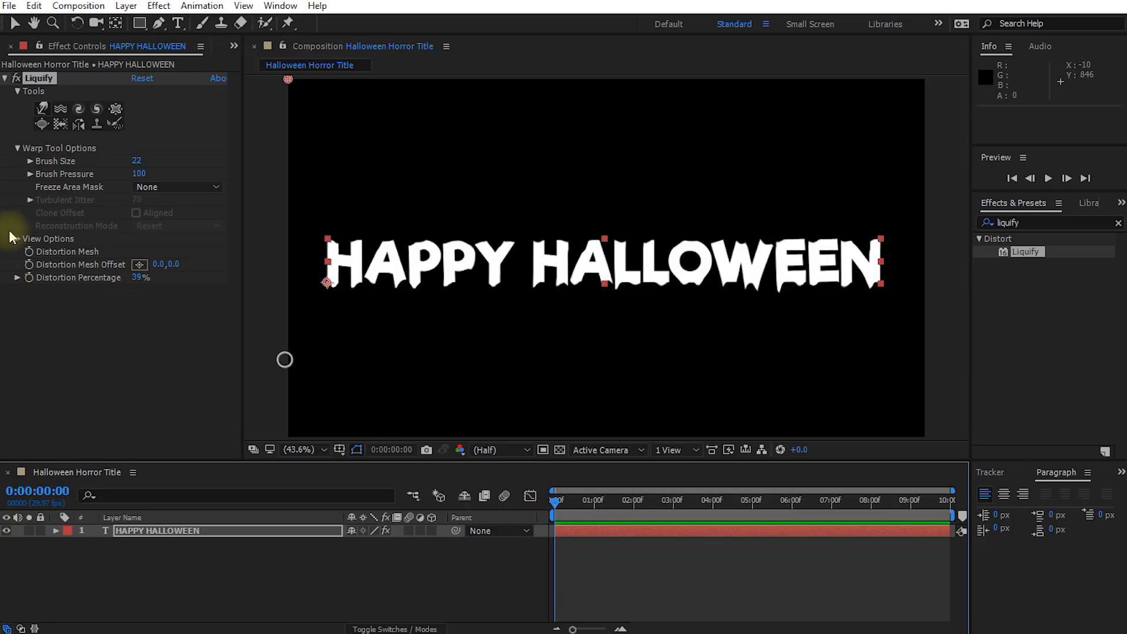
- Keyframe Liquify's distortion percentage at 0% at the start of the composition and expand the title layer's Liquify properties in the timeline
left_click(38, 79)
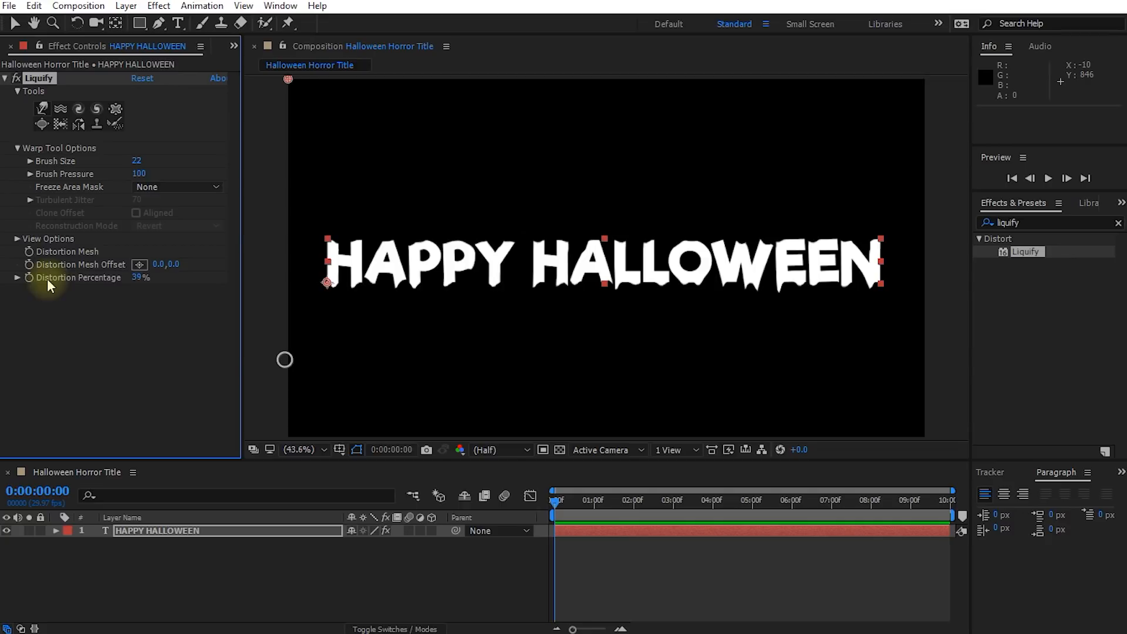
left_click_drag(134, 283, 81, 297)
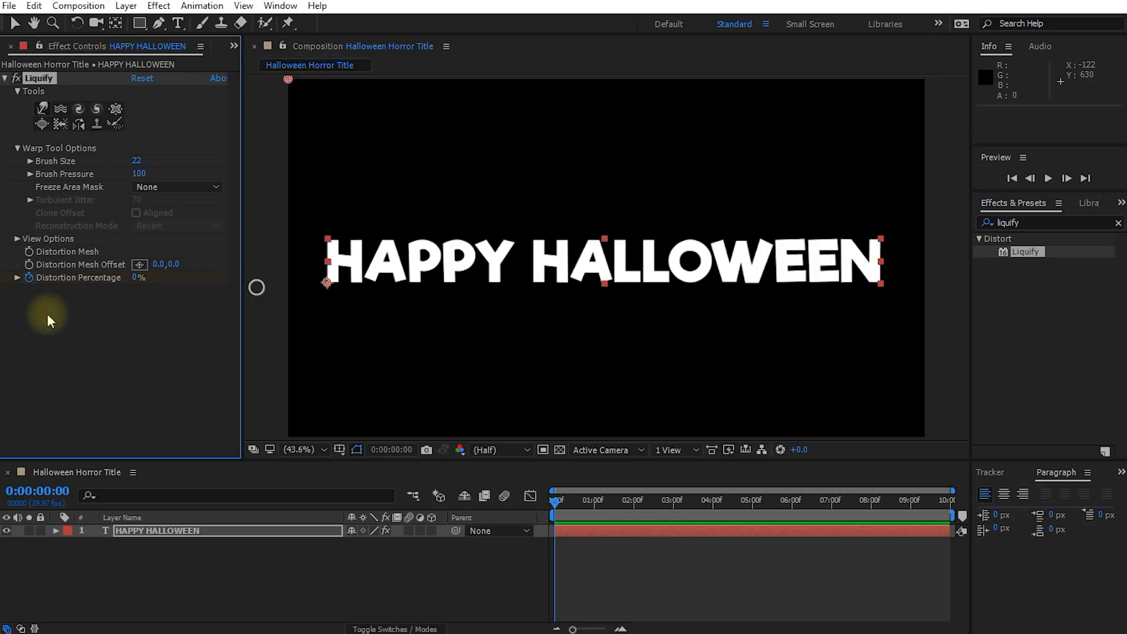
left_click(55, 531)
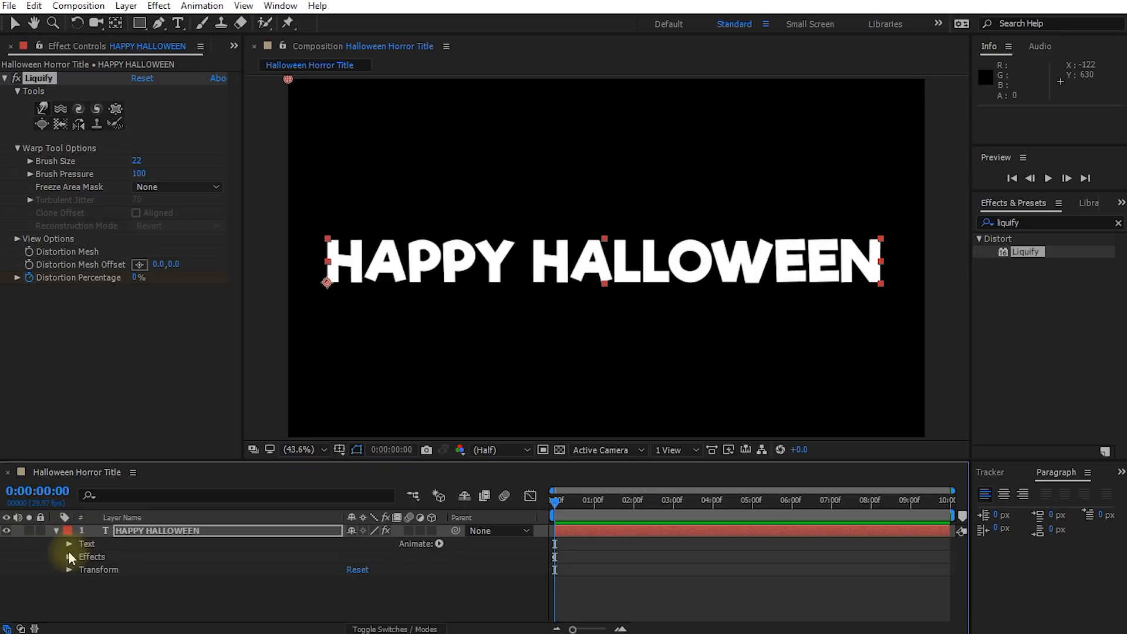
left_click(69, 557)
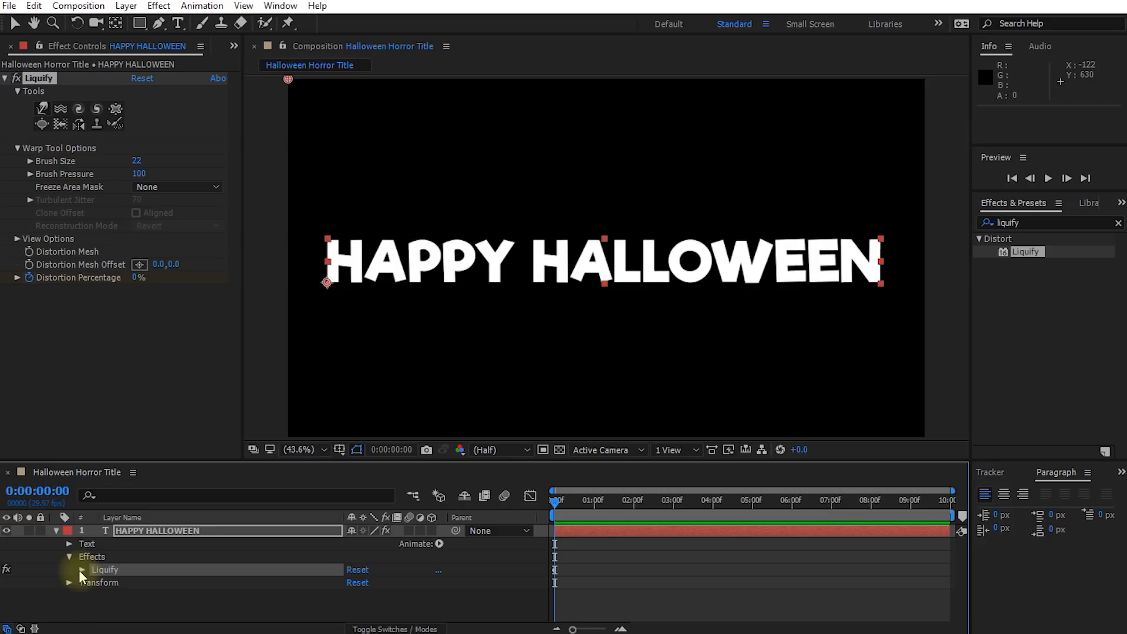
left_click(81, 570)
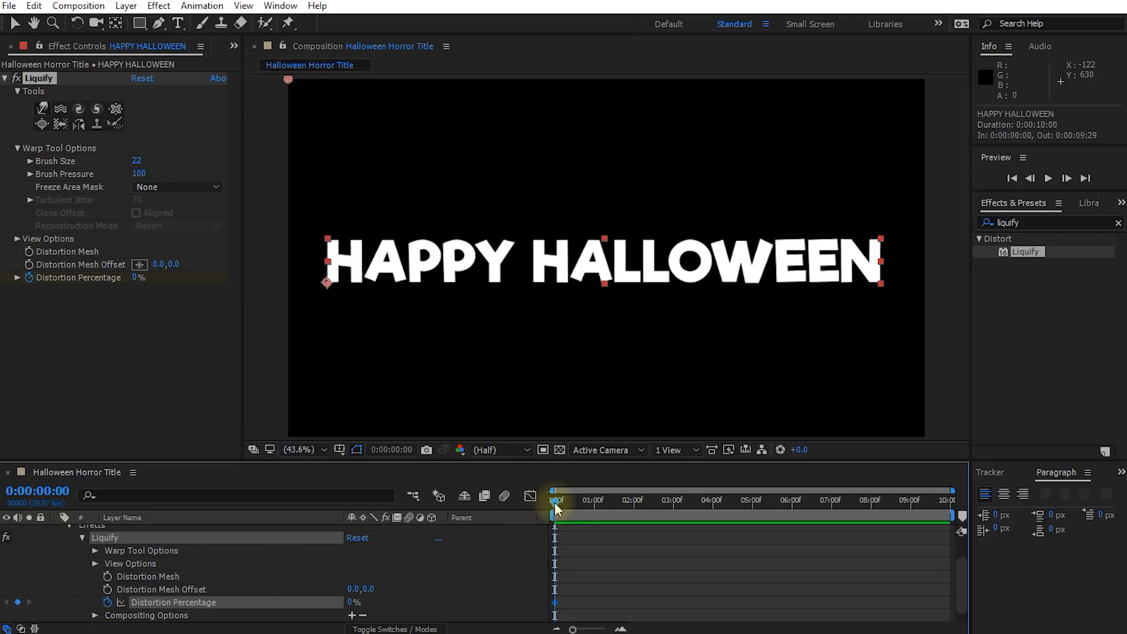
- Add a second distortion percentage keyframe of 100% at the 2-second mark
left_click_drag(556, 502, 627, 503)
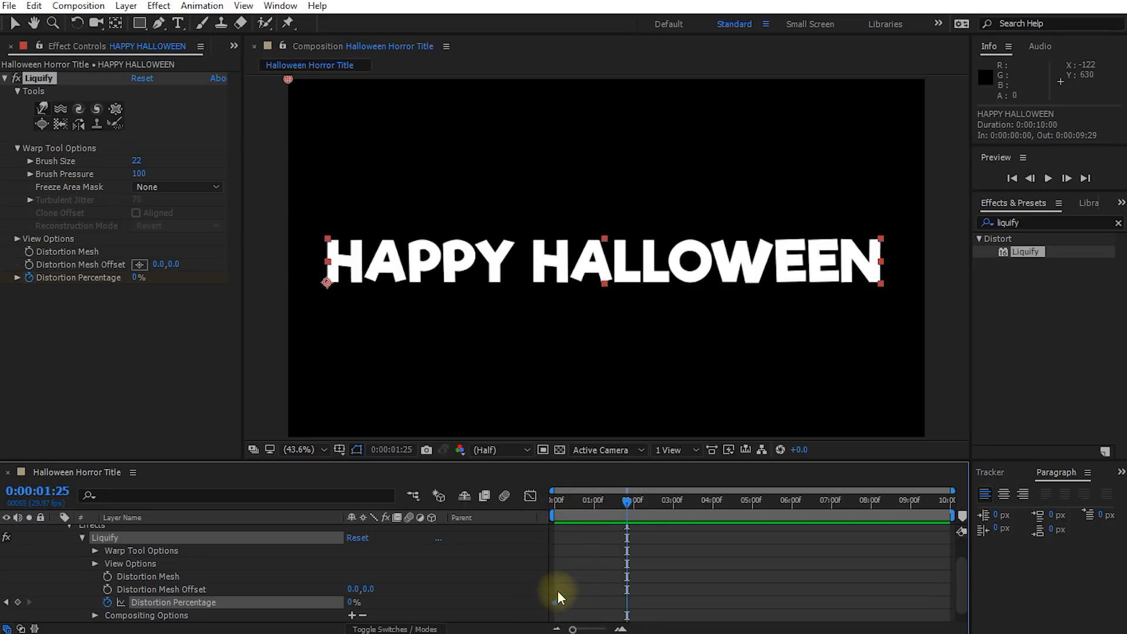
mouse_move(556, 604)
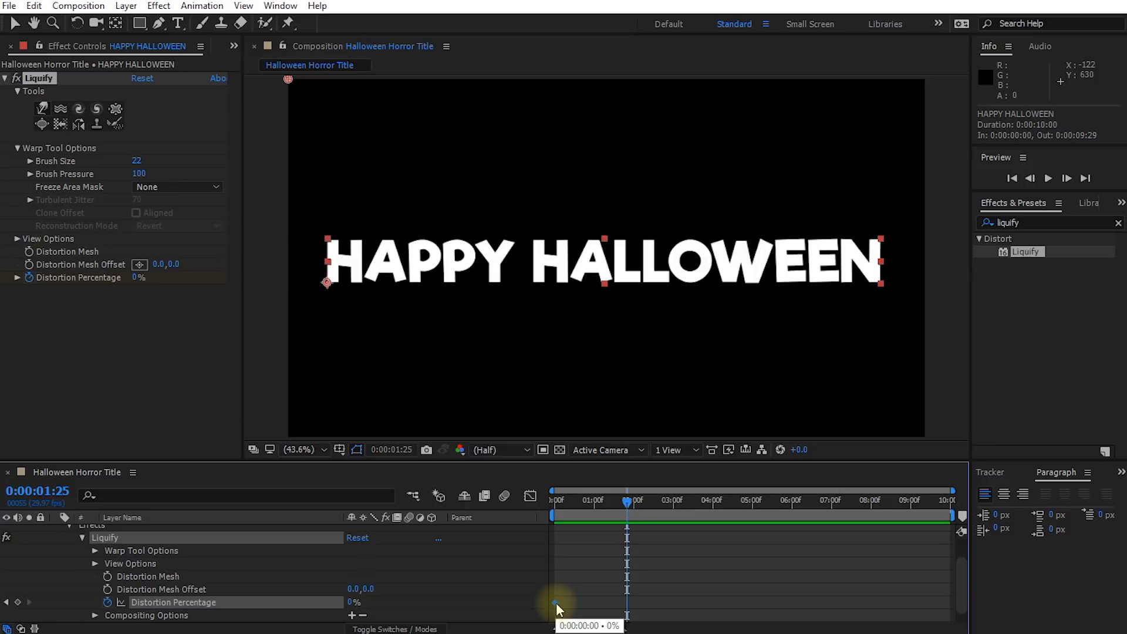
left_click_drag(614, 508, 541, 506)
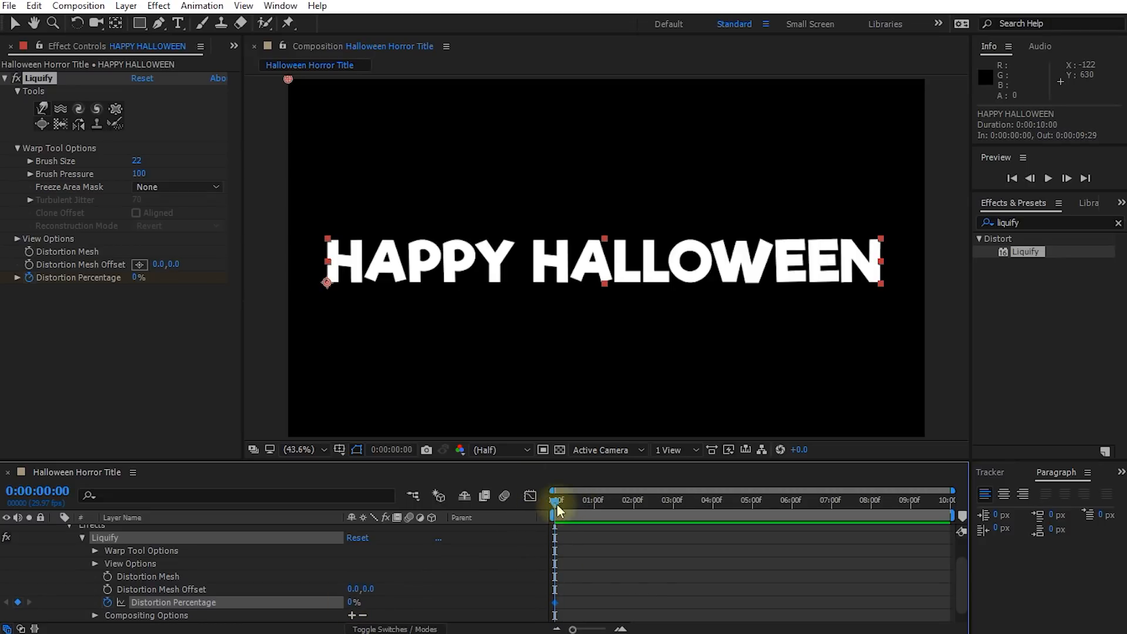
left_click_drag(555, 502, 612, 502)
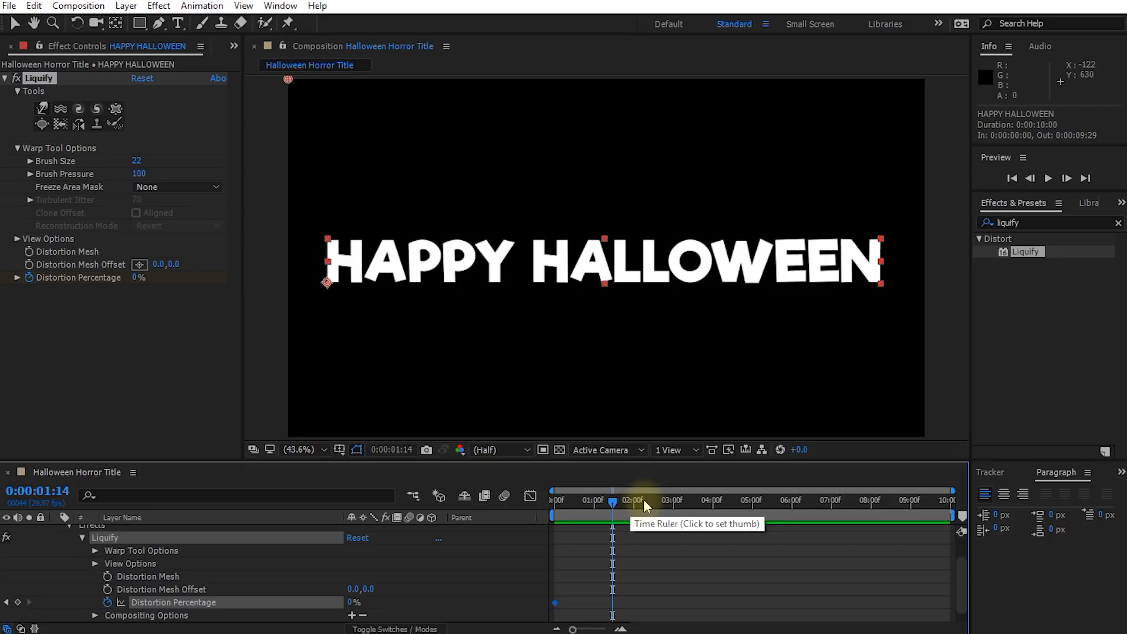
left_click_drag(614, 502, 633, 508)
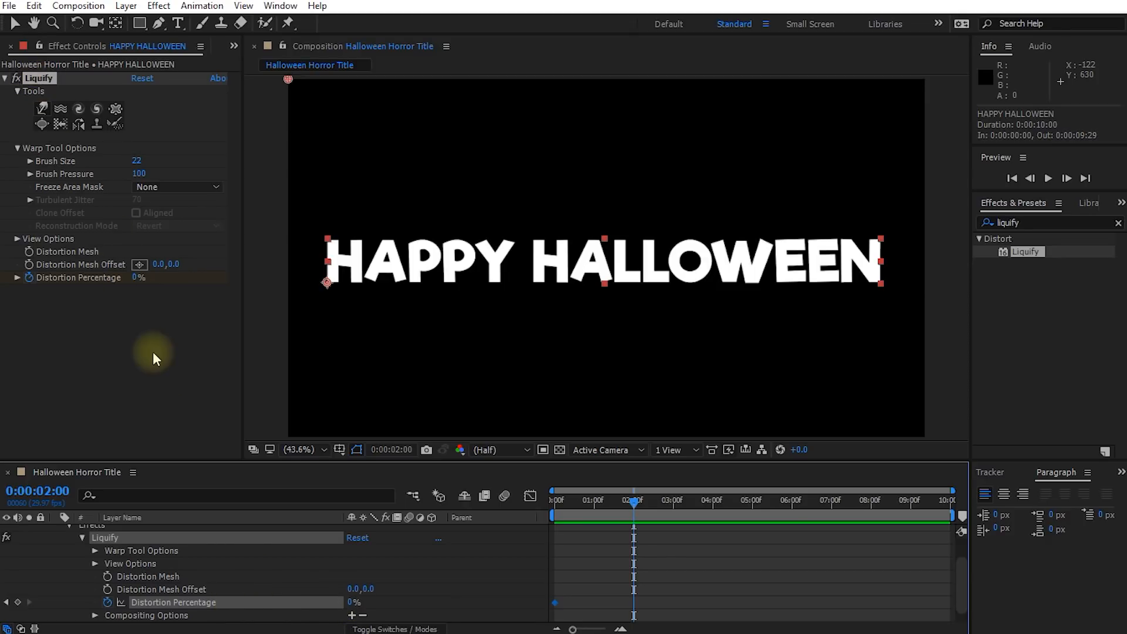
left_click_drag(134, 282, 141, 289)
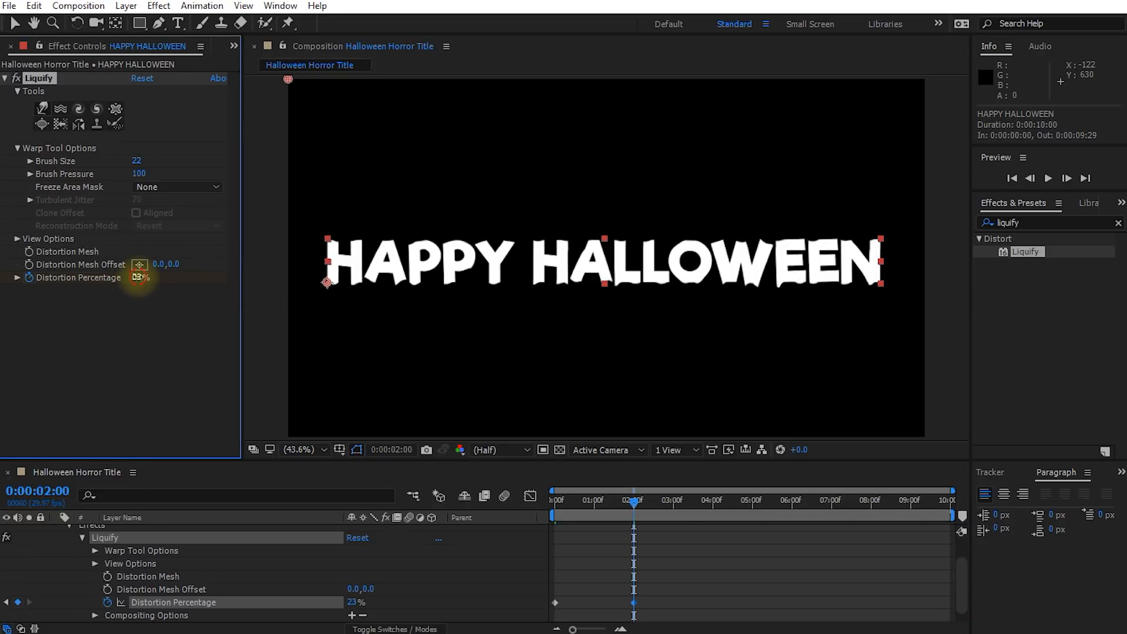
left_click(138, 278)
type("100")
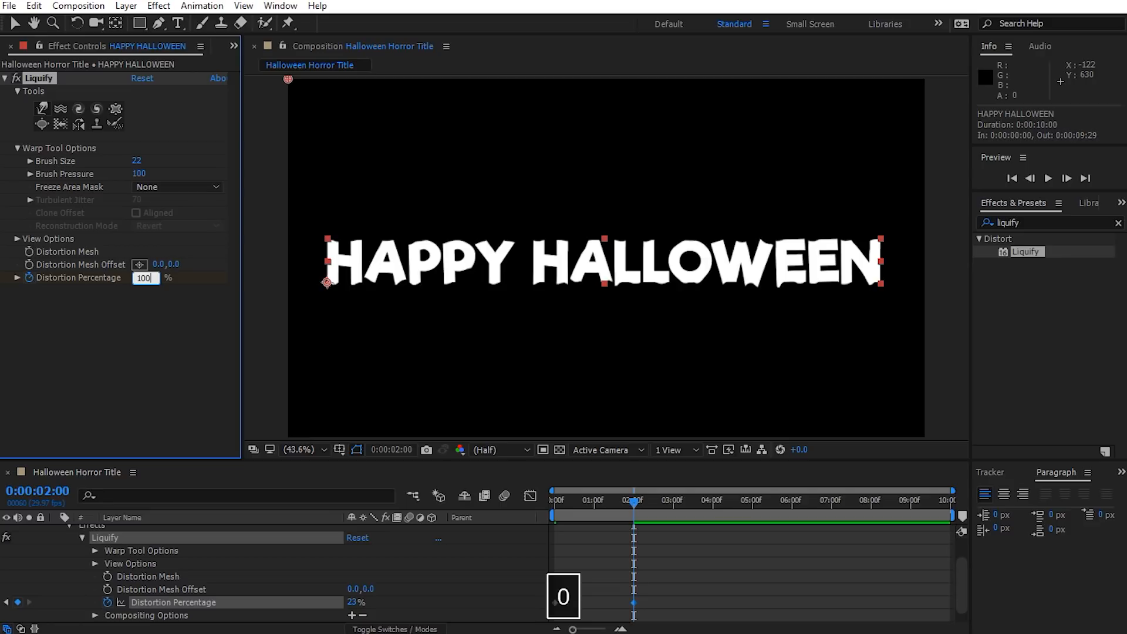
key("Return")
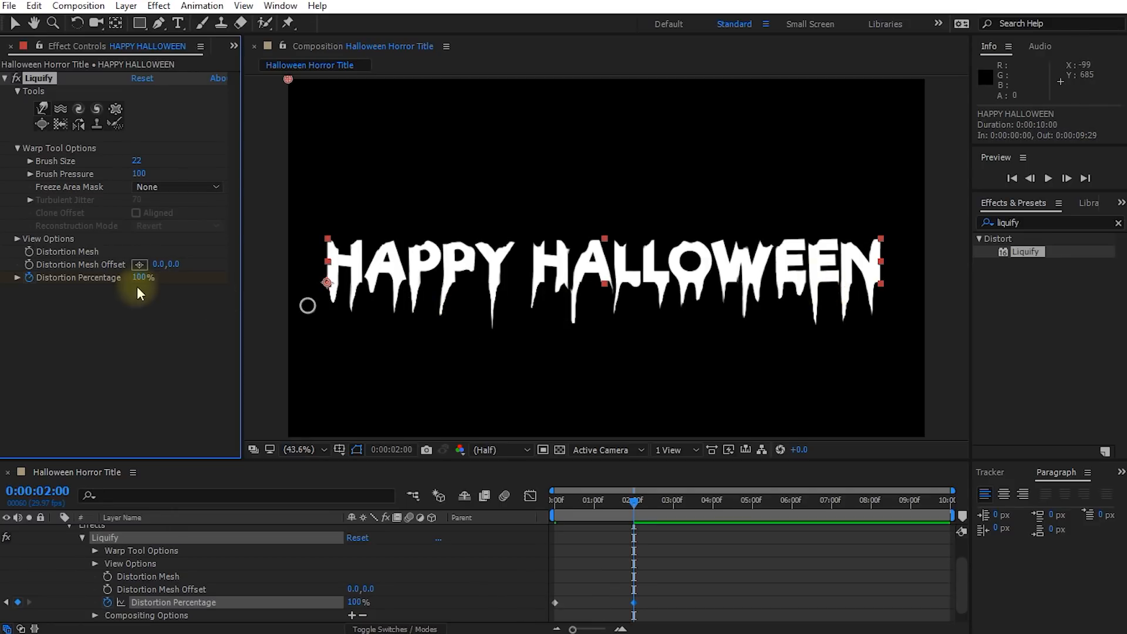
- Test a distortion percentage of 153% on the 2-second keyframe and reduce it to 101%
left_click_drag(139, 279, 182, 280)
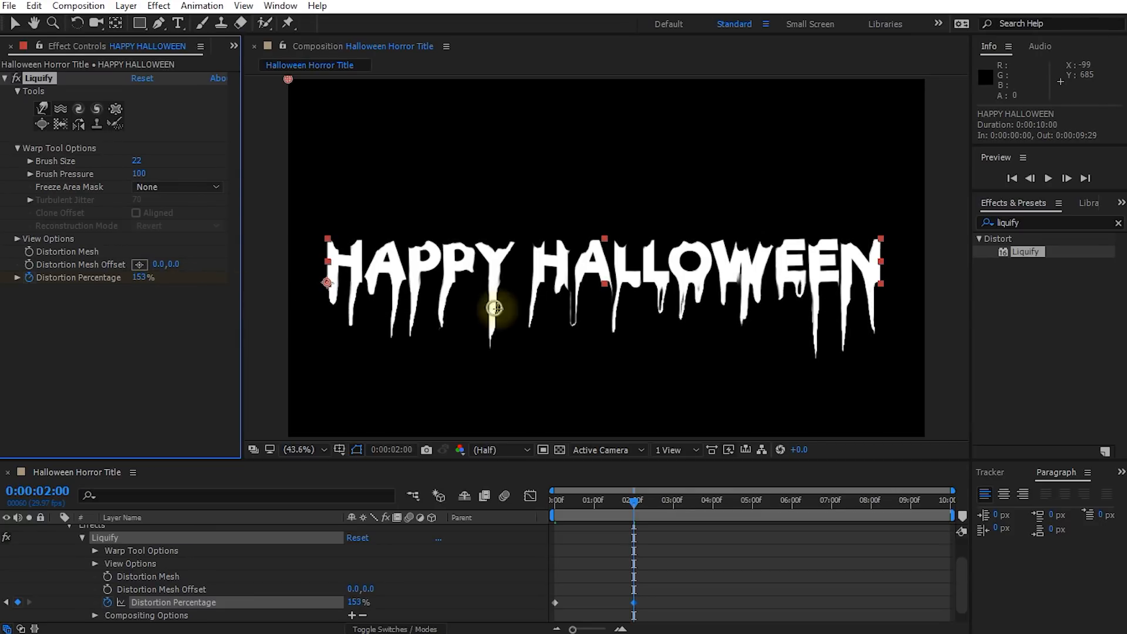
key("period")
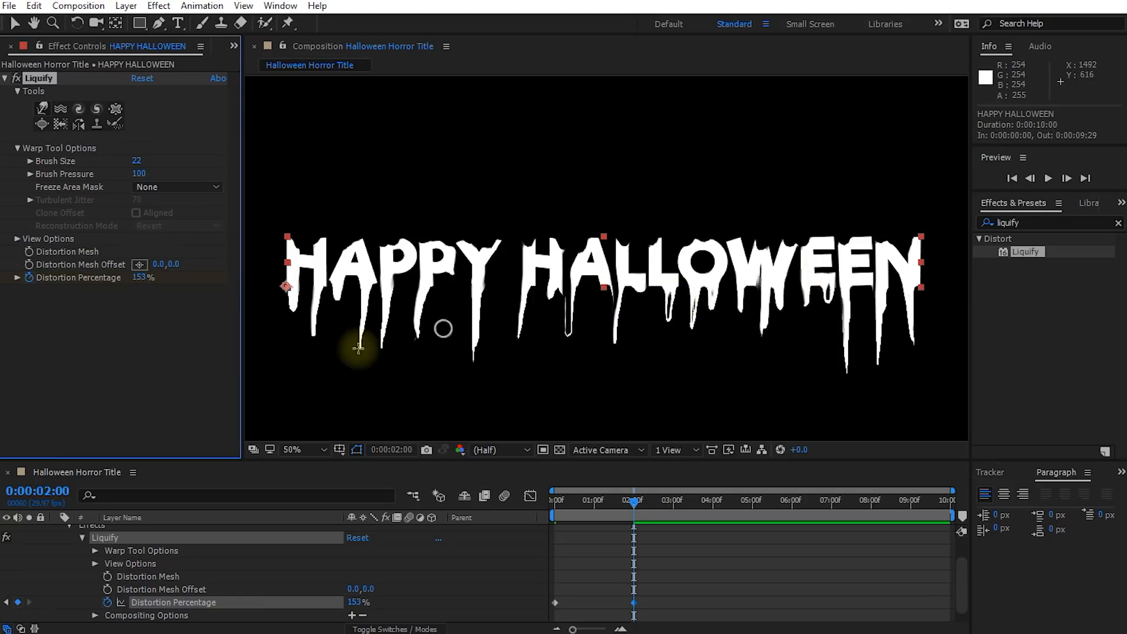
left_click_drag(143, 282, 110, 287)
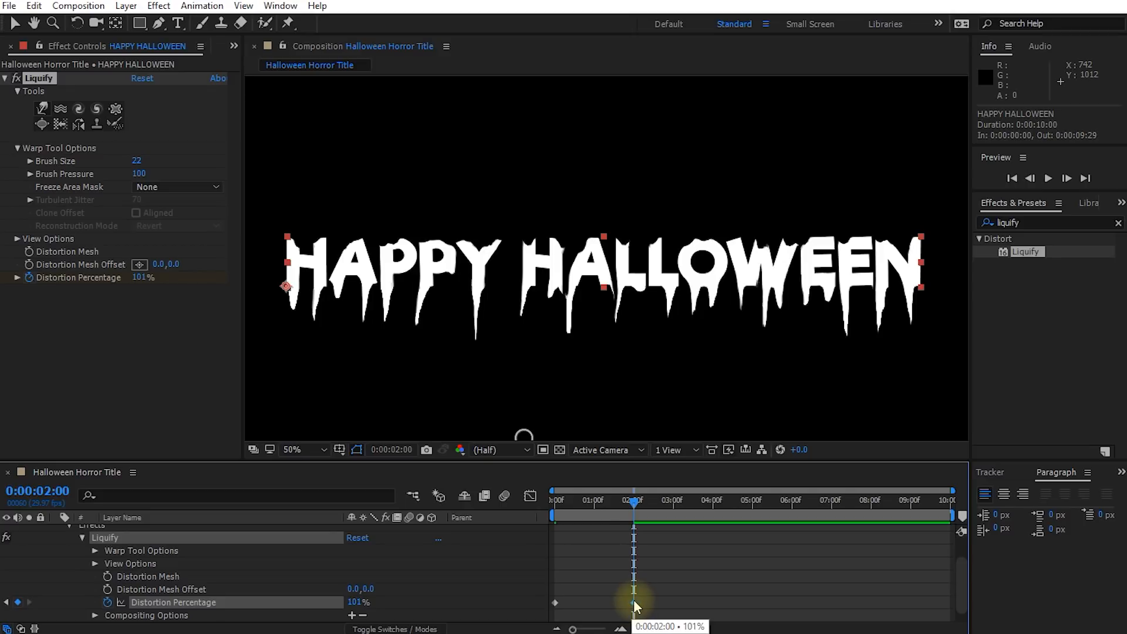
left_click(634, 602)
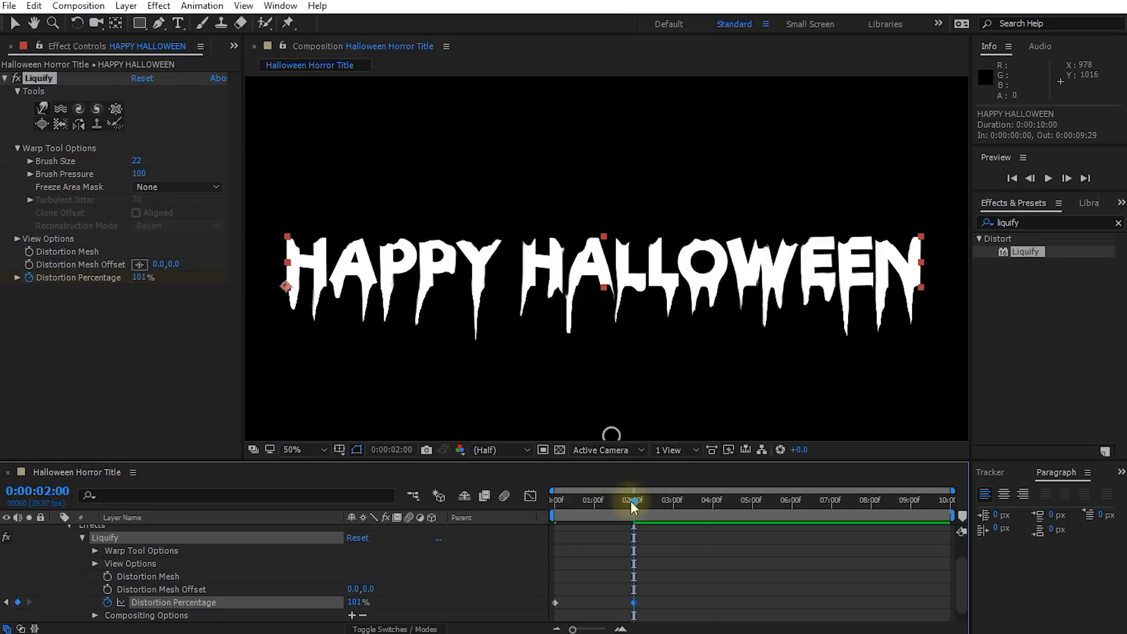
- Play the drip animation from the start and scrub between its two distortion keyframes to check the motion
left_click_drag(631, 503, 556, 499)
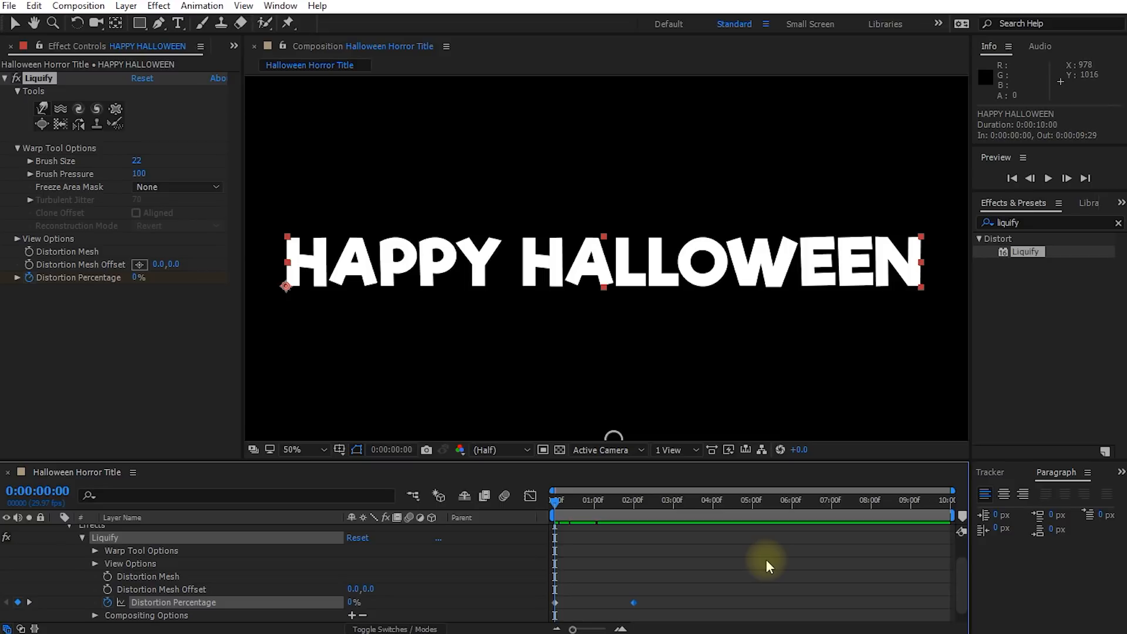
key("space")
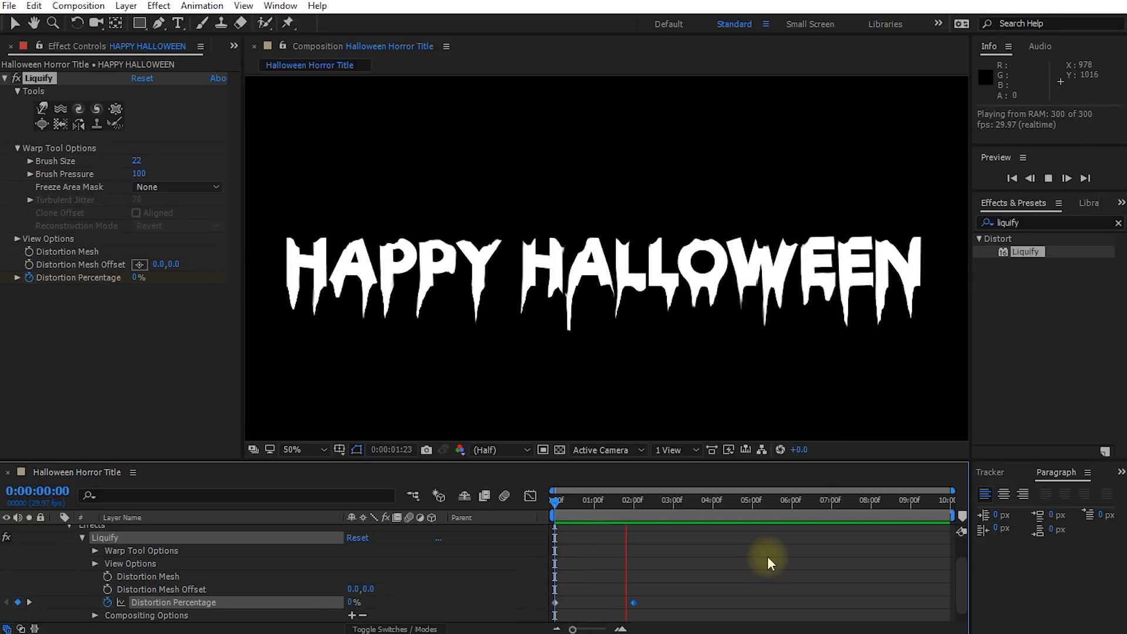
key("space")
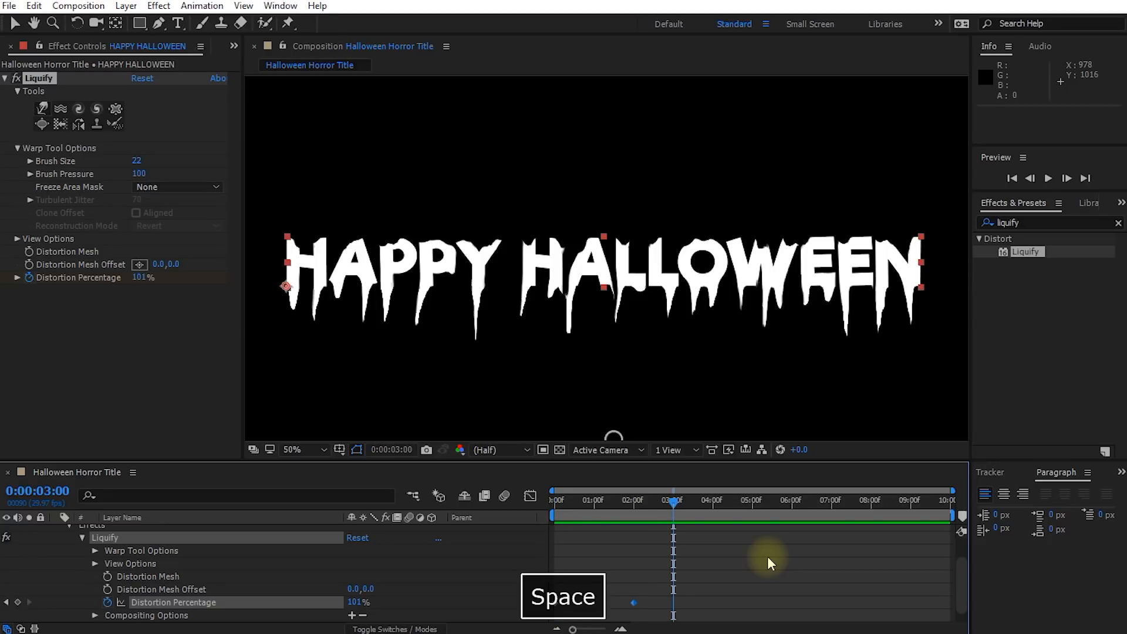
left_click_drag(672, 503, 551, 517)
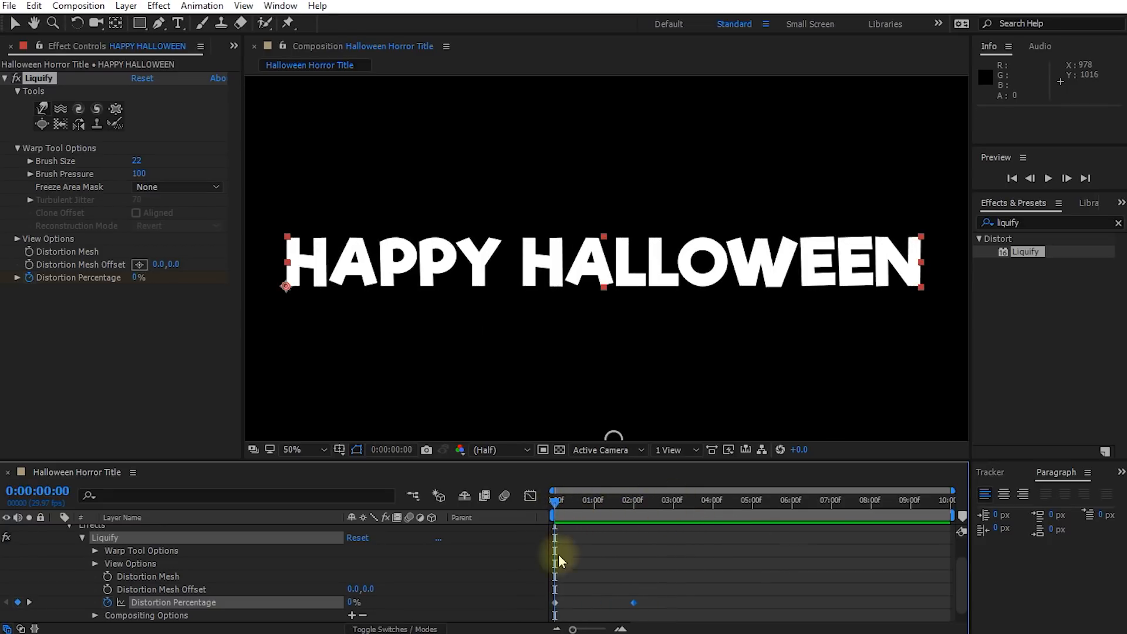
left_click(554, 603)
left_click_drag(558, 503, 633, 513)
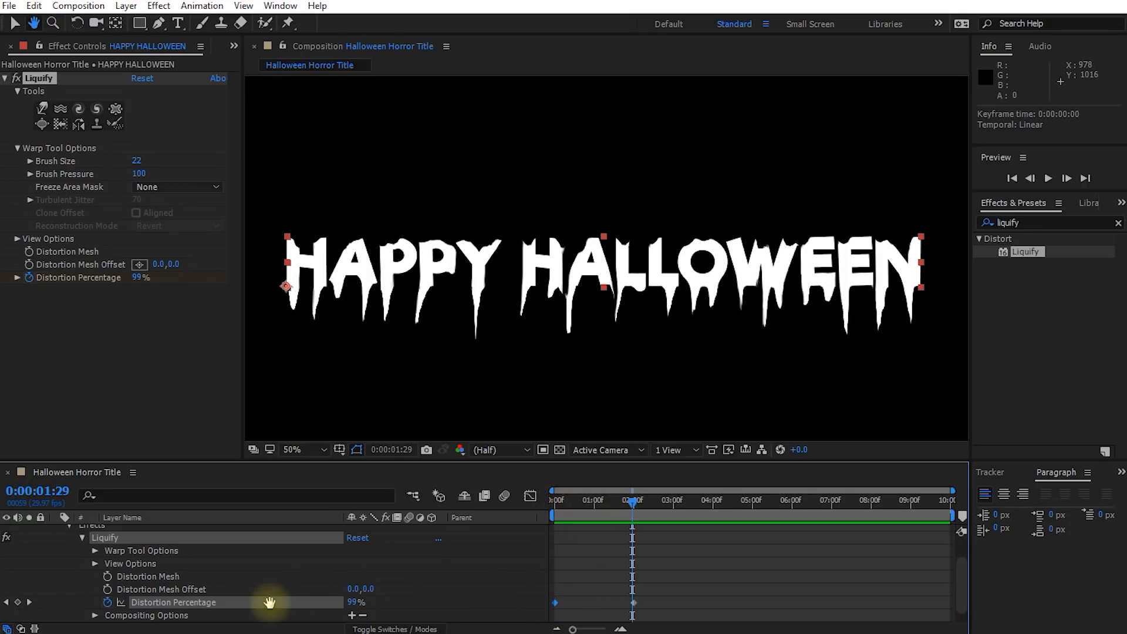
left_click_drag(633, 502, 543, 468)
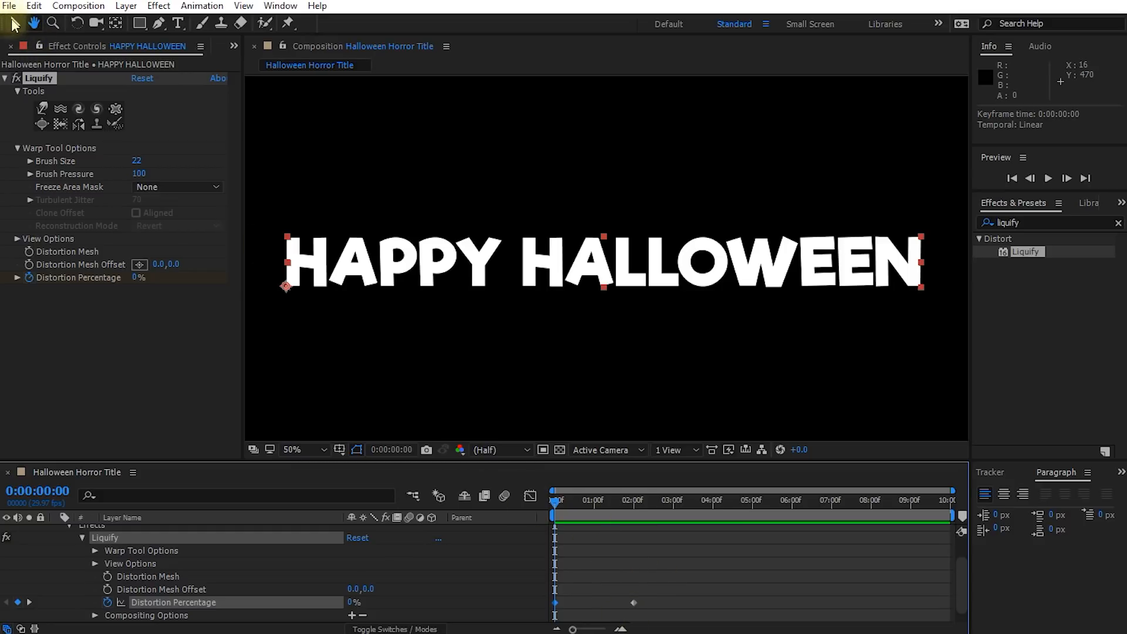
- Select both distortion percentage keyframes and apply Easy Ease to them
key("v")
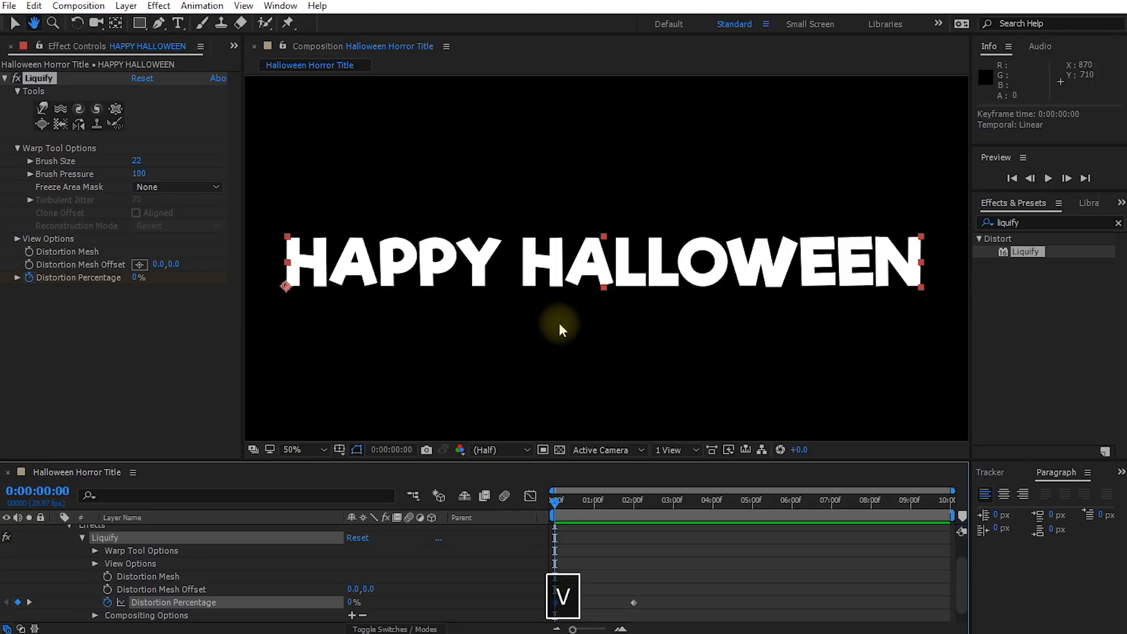
left_click_drag(723, 556, 519, 599)
left_click_drag(604, 507, 644, 523)
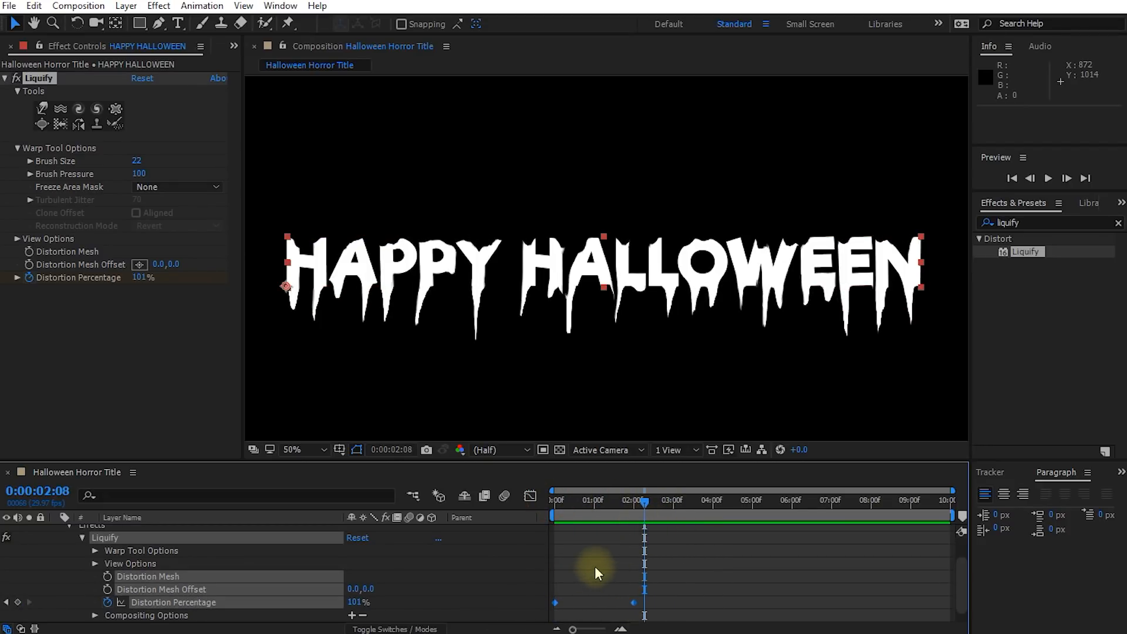
key("F9")
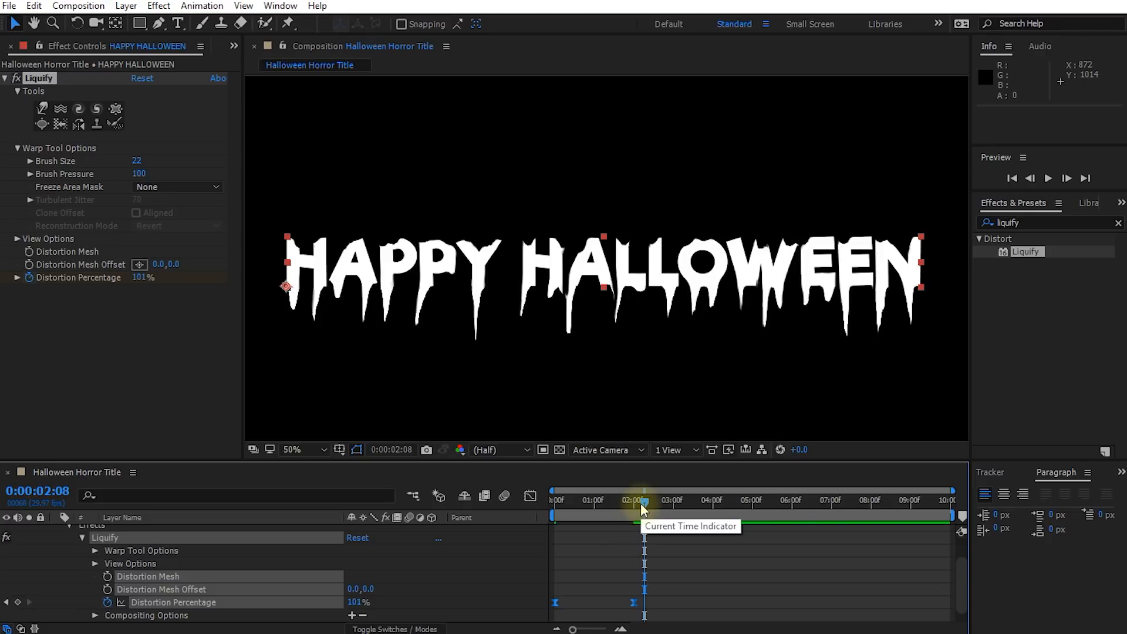
- Play and scrub through the eased drip animation over the first three seconds and collapse the title layer's properties
left_click_drag(644, 503, 527, 506)
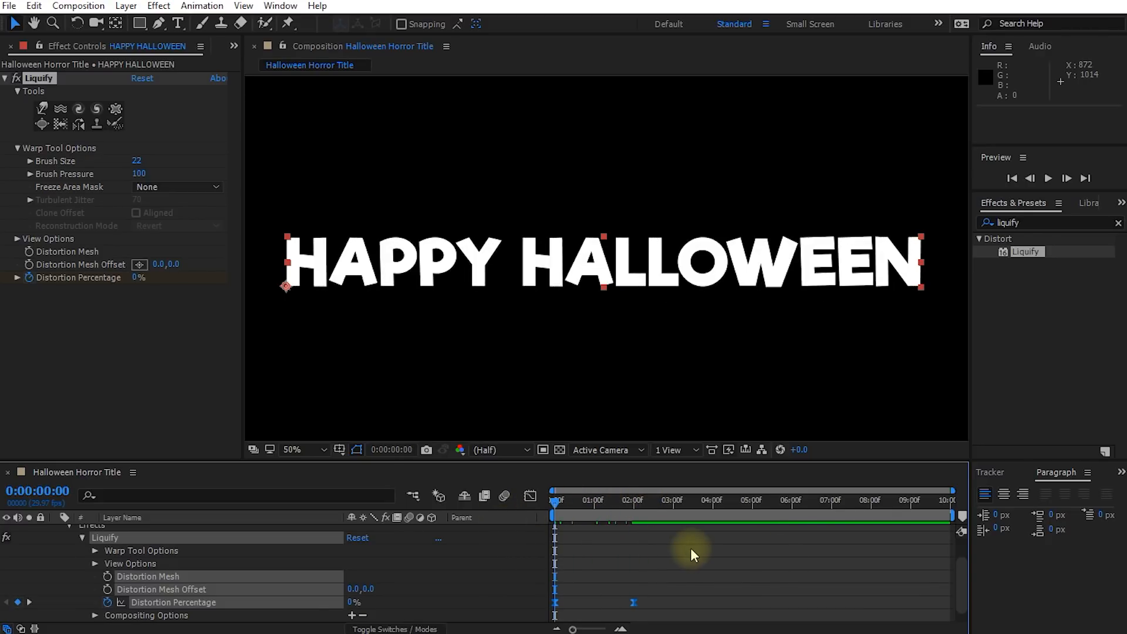
key("space")
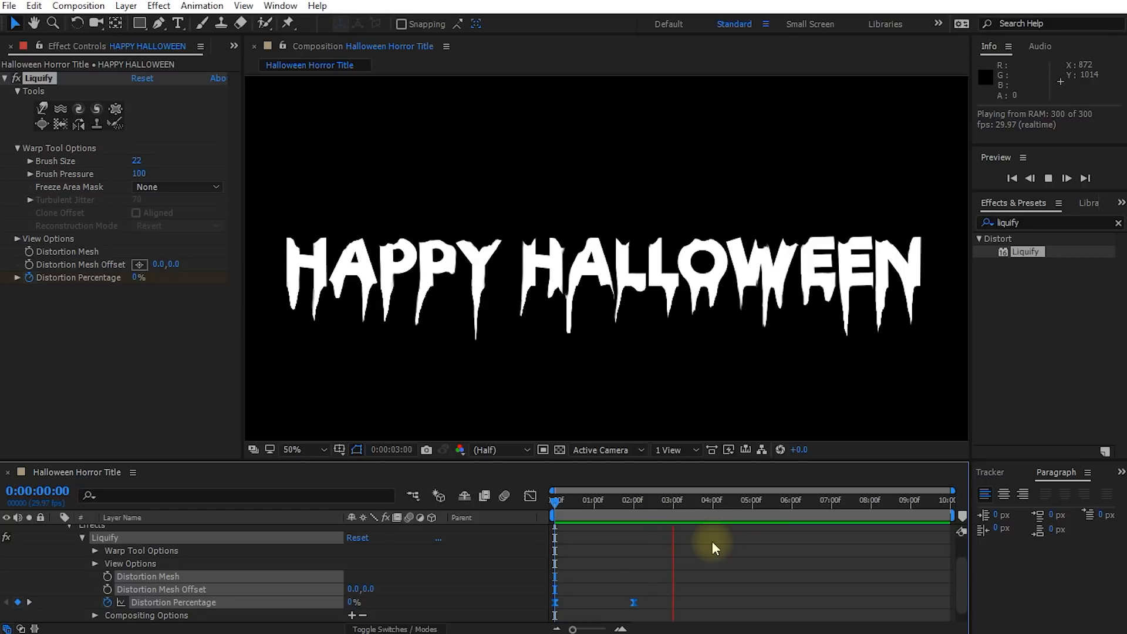
key("space")
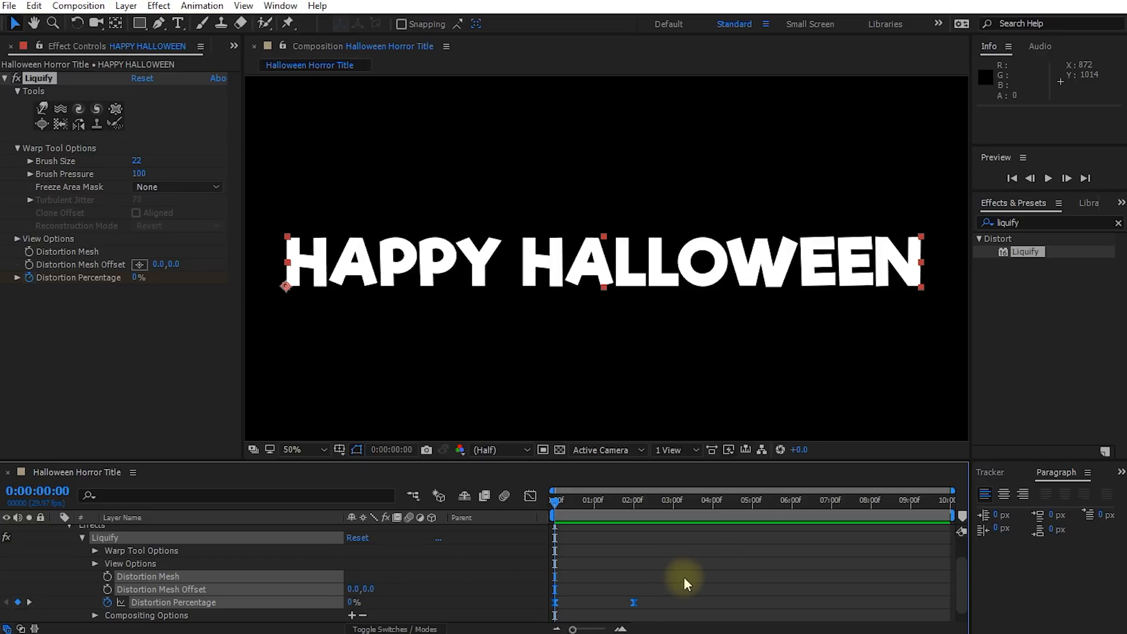
key("space")
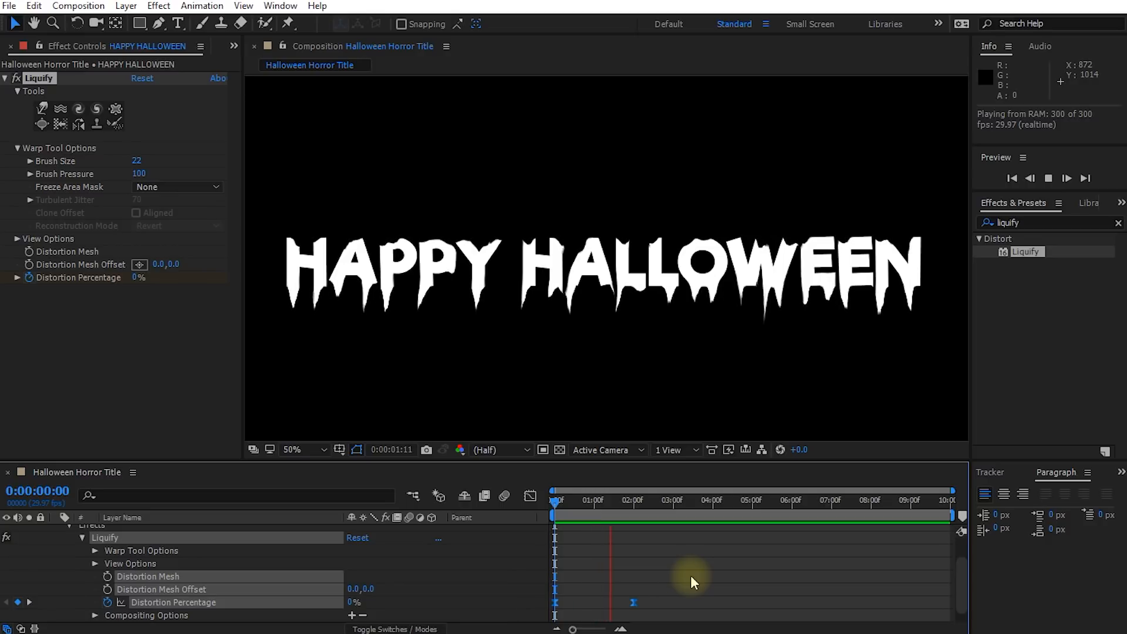
key("space")
left_click(629, 511)
left_click_drag(577, 513, 678, 531)
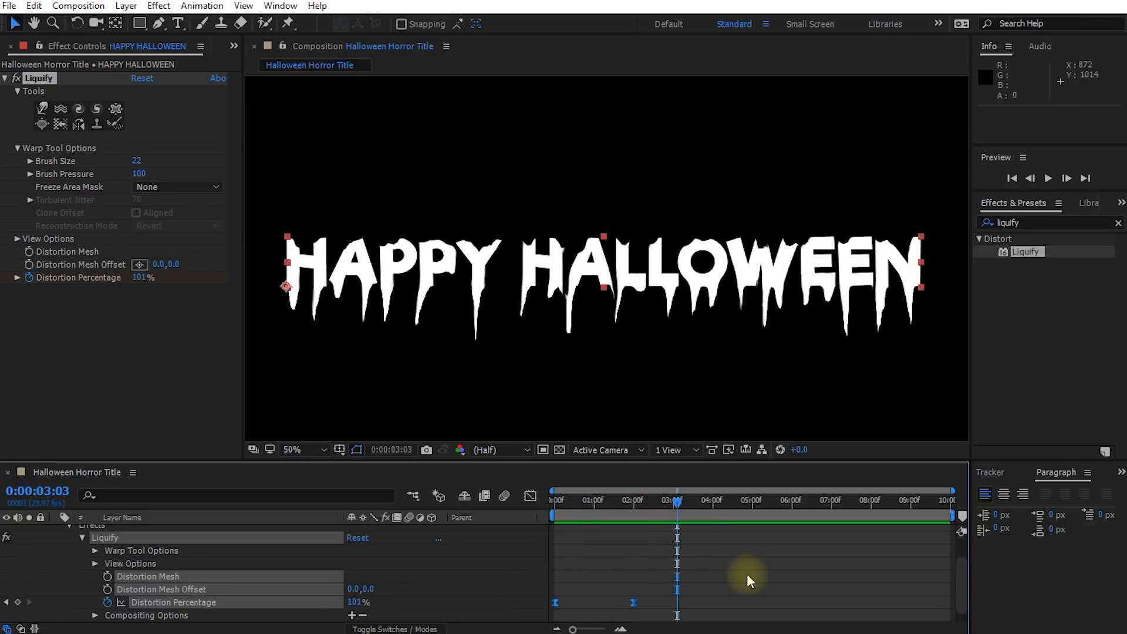
left_click_drag(677, 504, 554, 508)
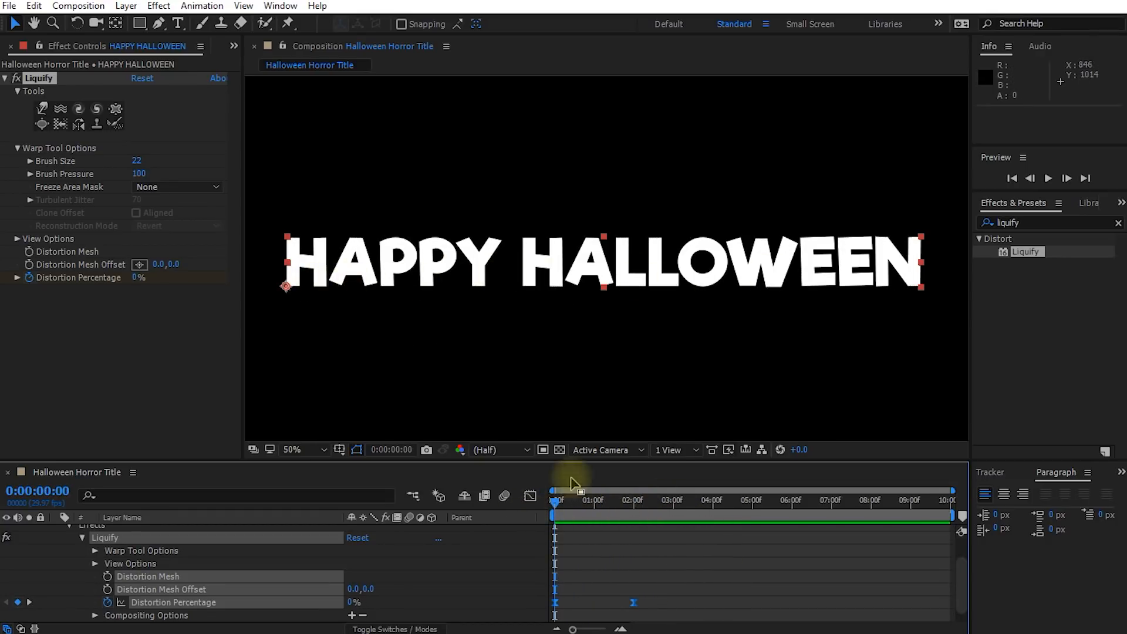
left_click_drag(555, 502, 684, 544)
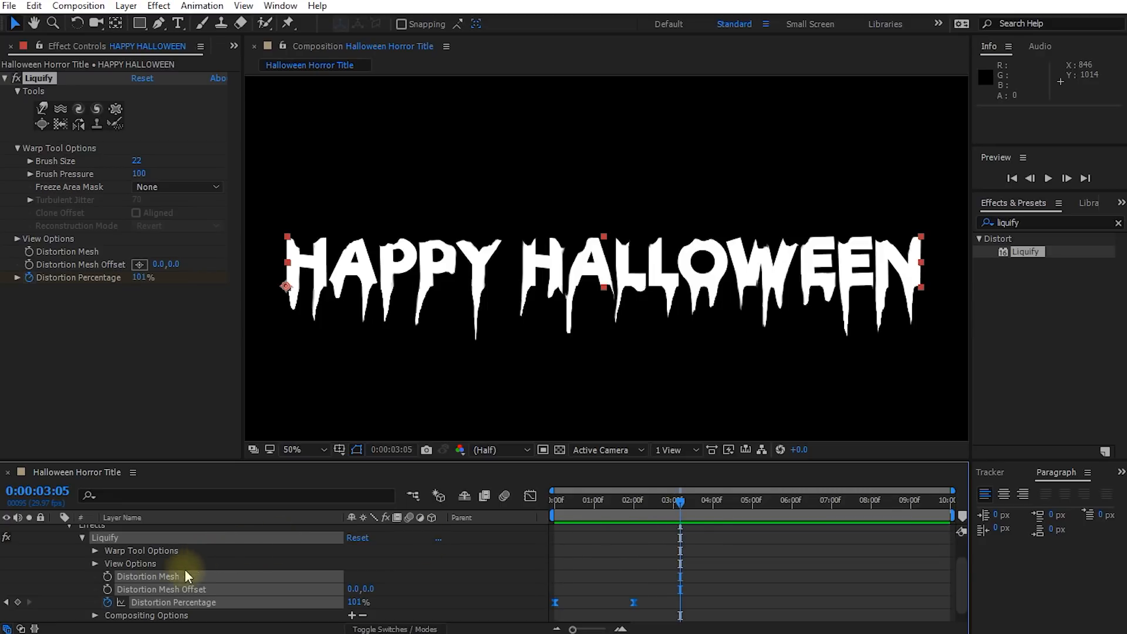
scroll(178, 576, "up", 2)
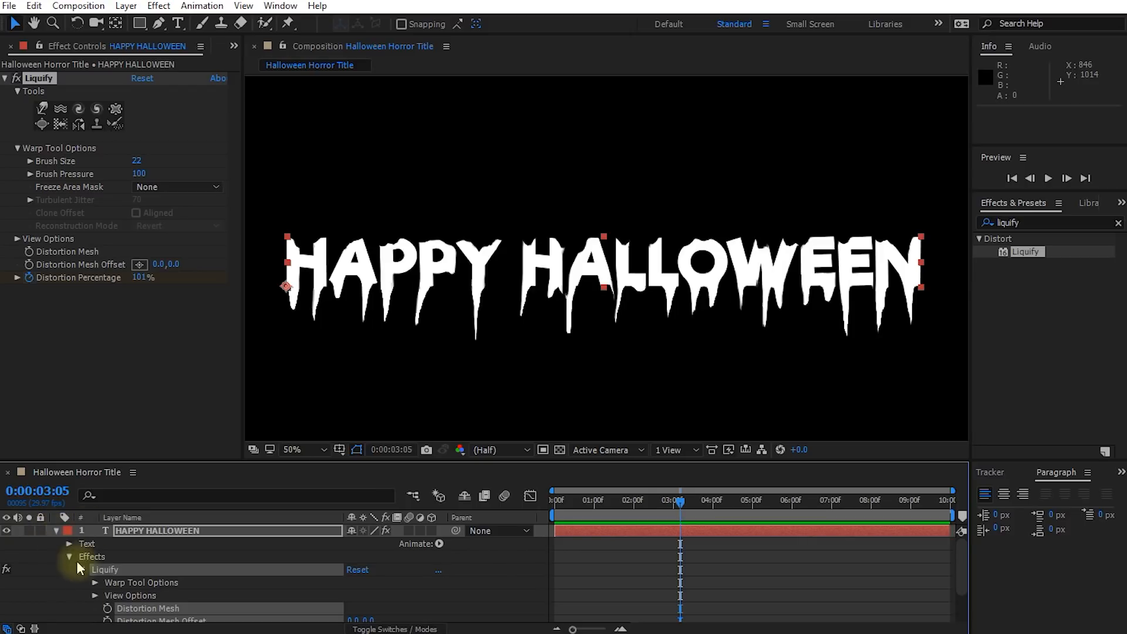
left_click(57, 531)
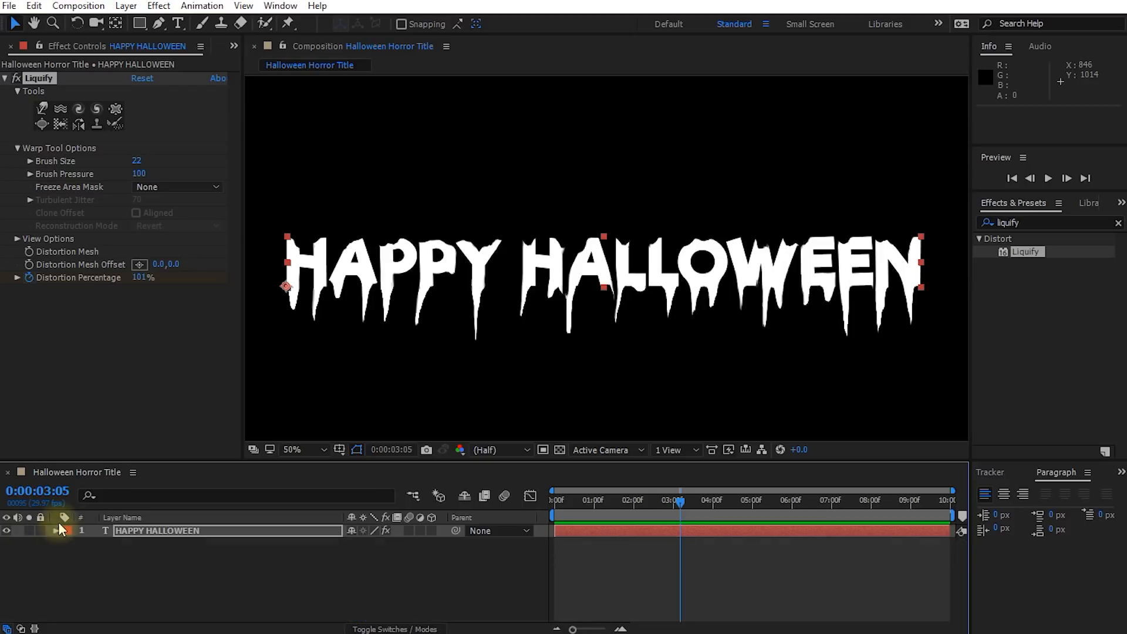
- Find the Gradient Ramp effect by searching for "gradient" and apply it to the HAPPY HALLOWEEN layer
left_click(137, 532)
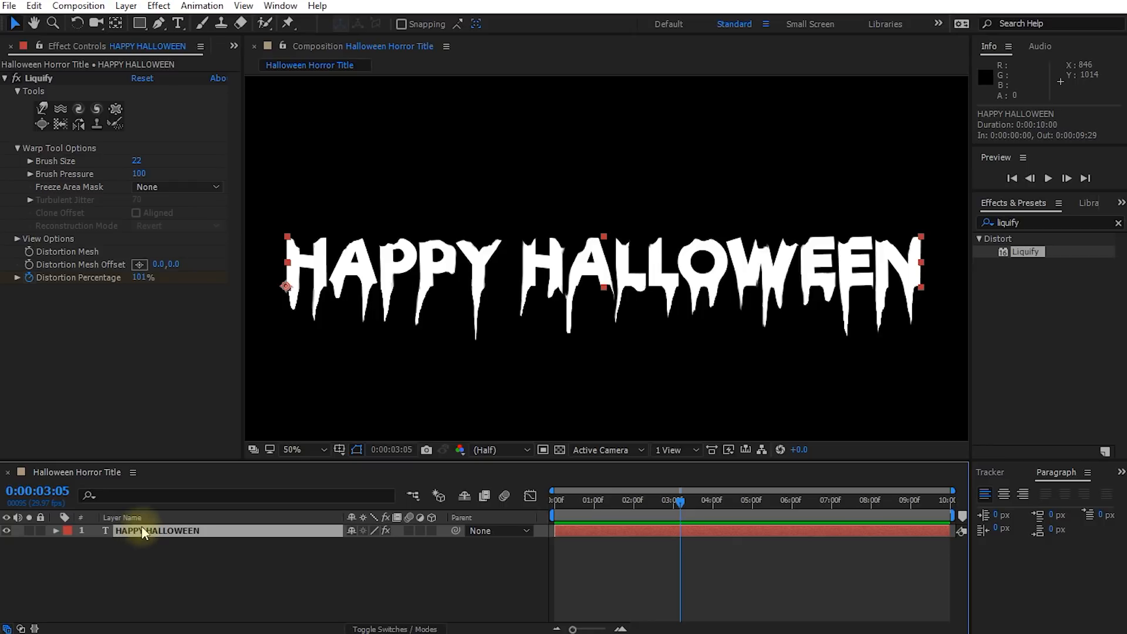
left_click(1015, 206)
left_click(1025, 223)
type("gradient")
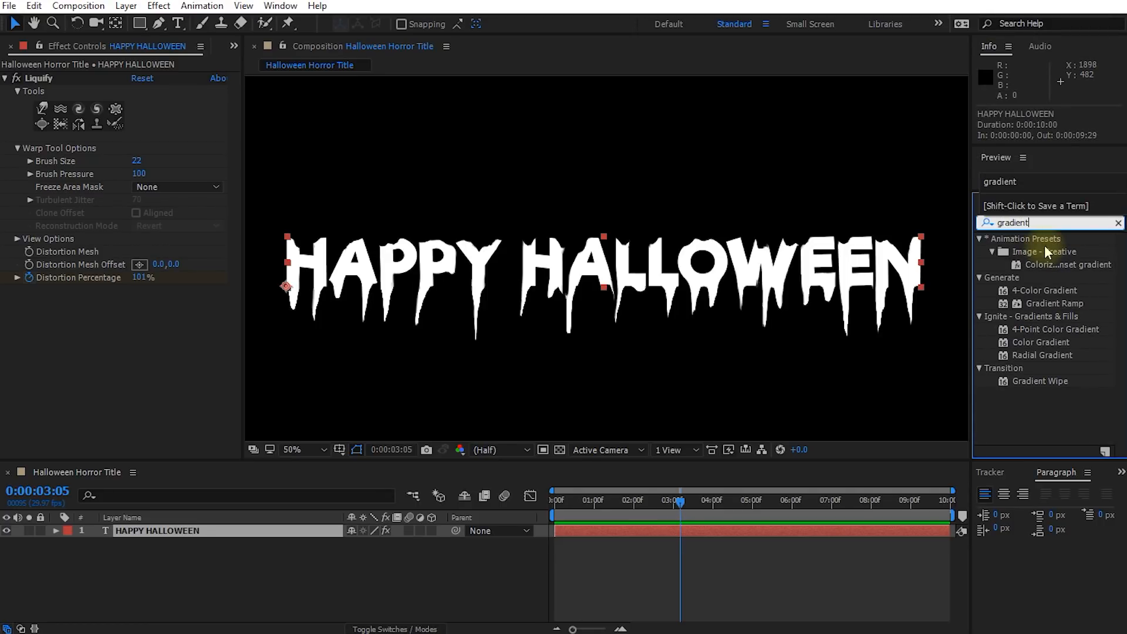
left_click(1050, 305)
left_click_drag(1034, 304, 153, 530)
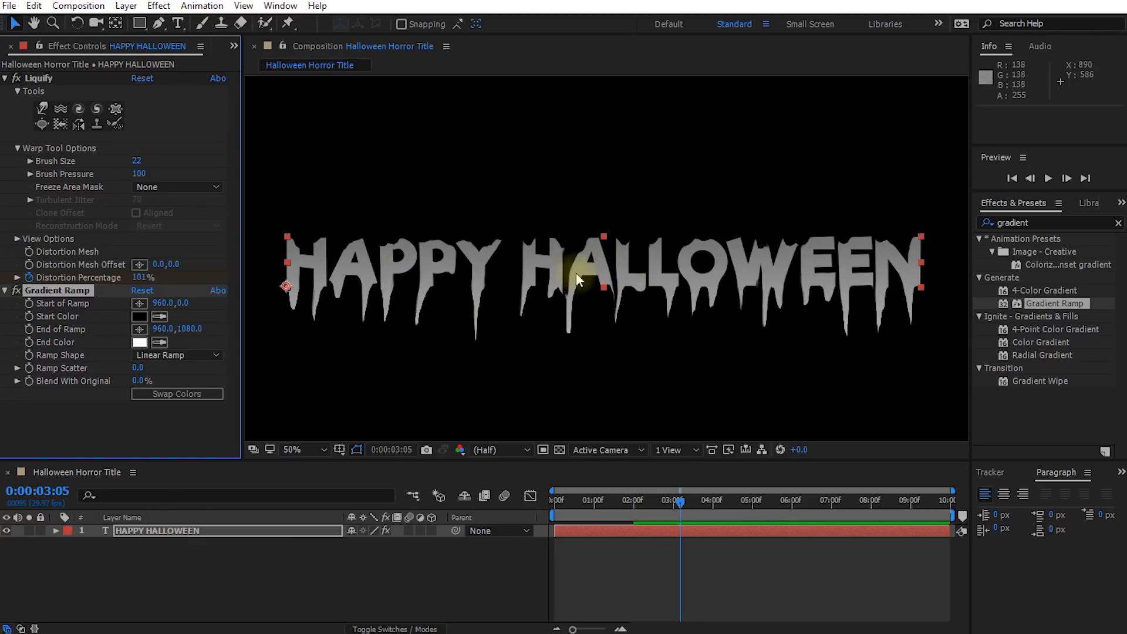
- Move the Gradient Ramp's start point above the title to about 844, 204 and its end point below it to about 860, 764
scroll(602, 254, "down", 2)
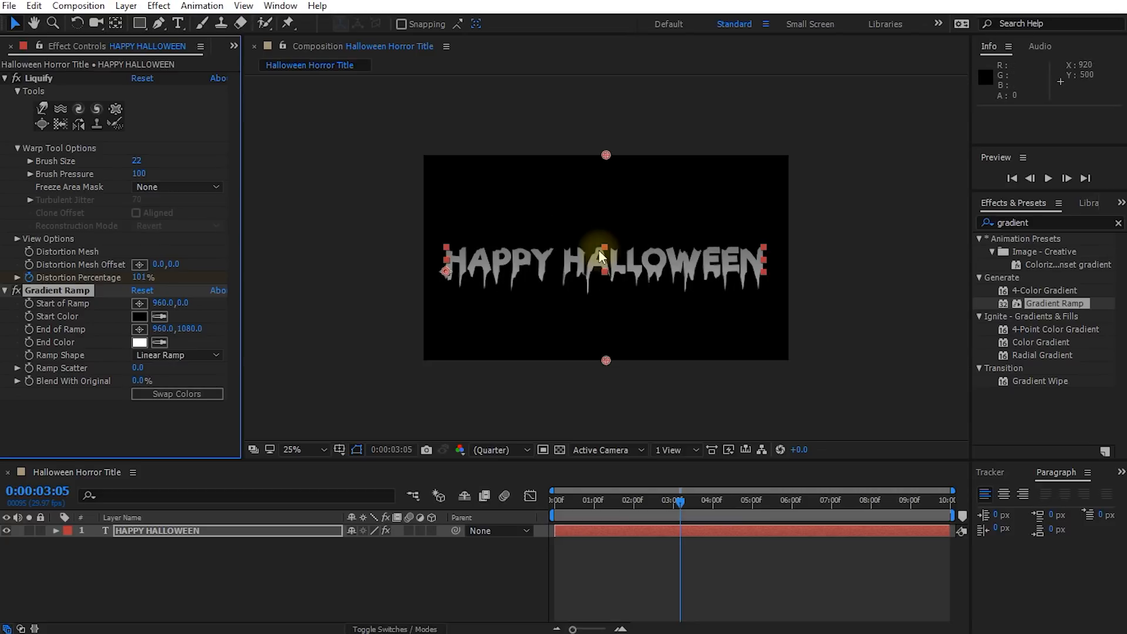
scroll(602, 254, "up", 2)
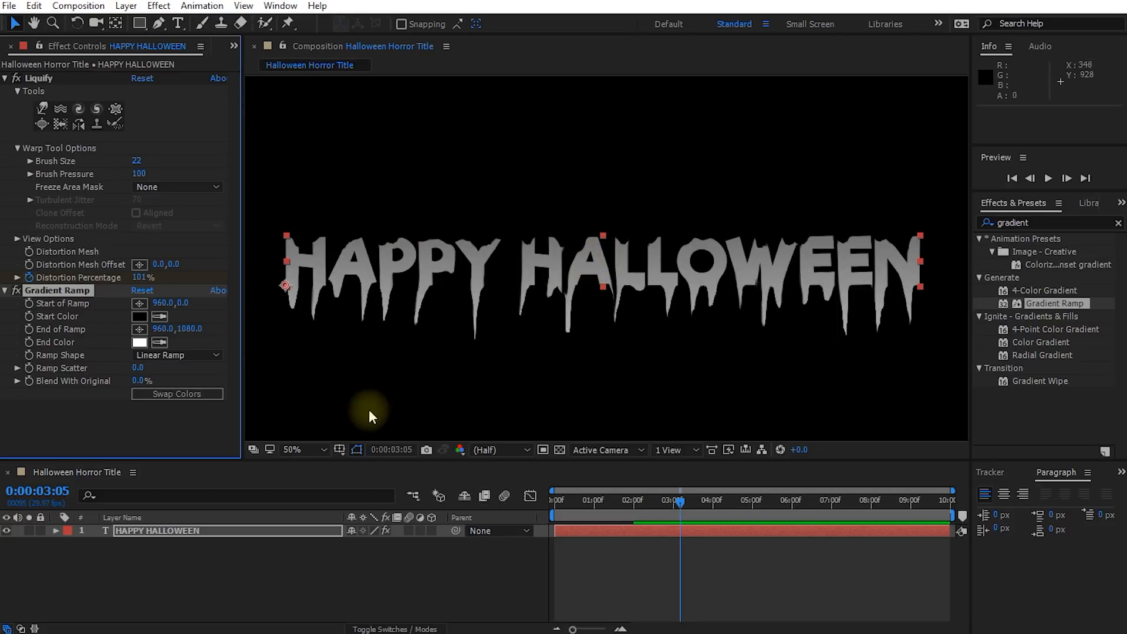
left_click(324, 448)
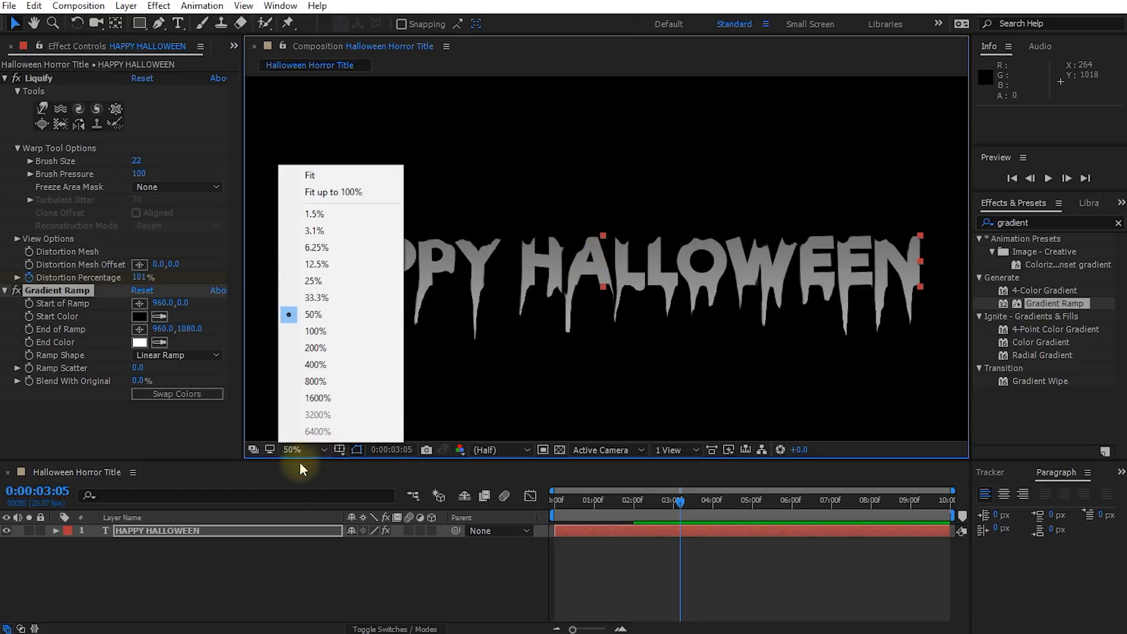
left_click(314, 282)
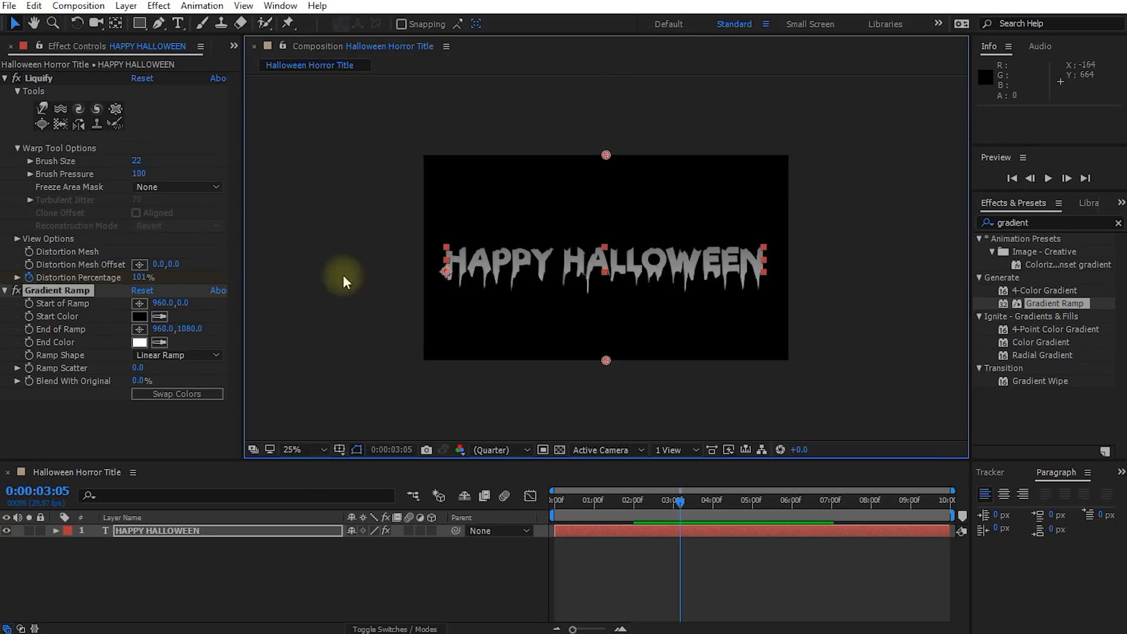
left_click(66, 290)
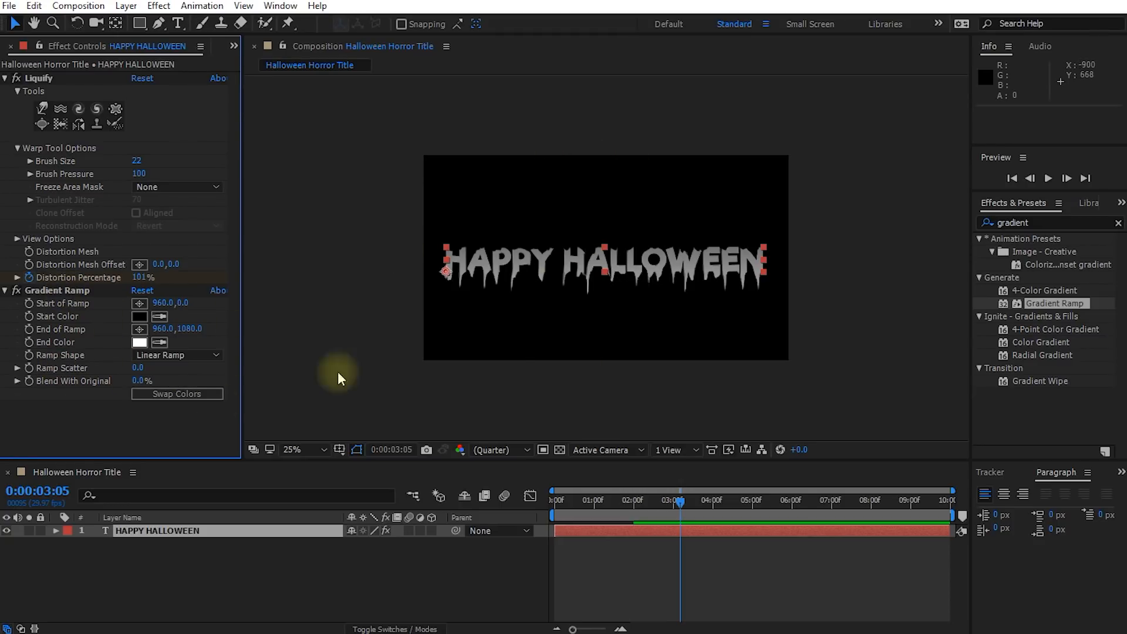
left_click(42, 290)
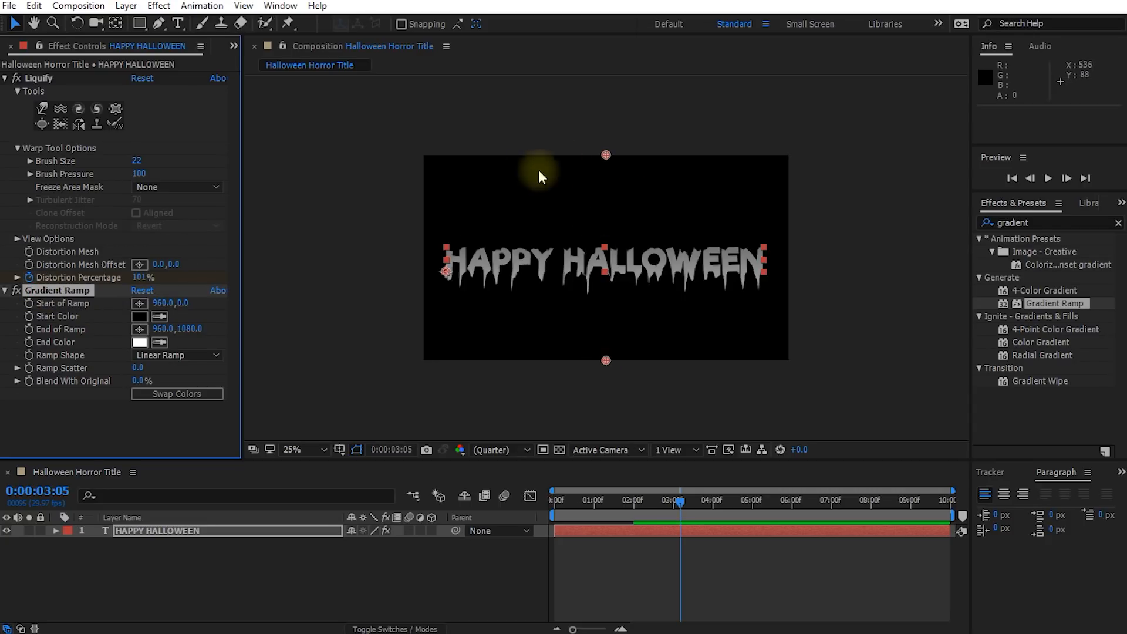
left_click_drag(604, 151, 594, 216)
left_click_drag(608, 357, 587, 300)
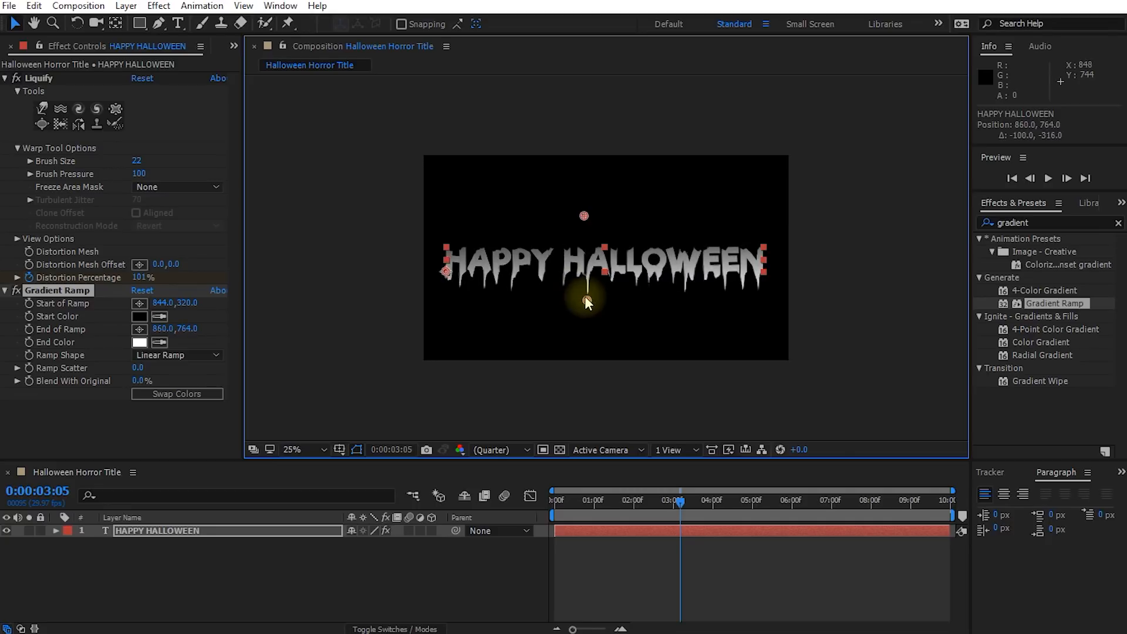
mouse_move(583, 214)
left_mouse_down()
mouse_move(502, 234)
mouse_move(554, 199)
mouse_move(585, 193)
left_mouse_up()
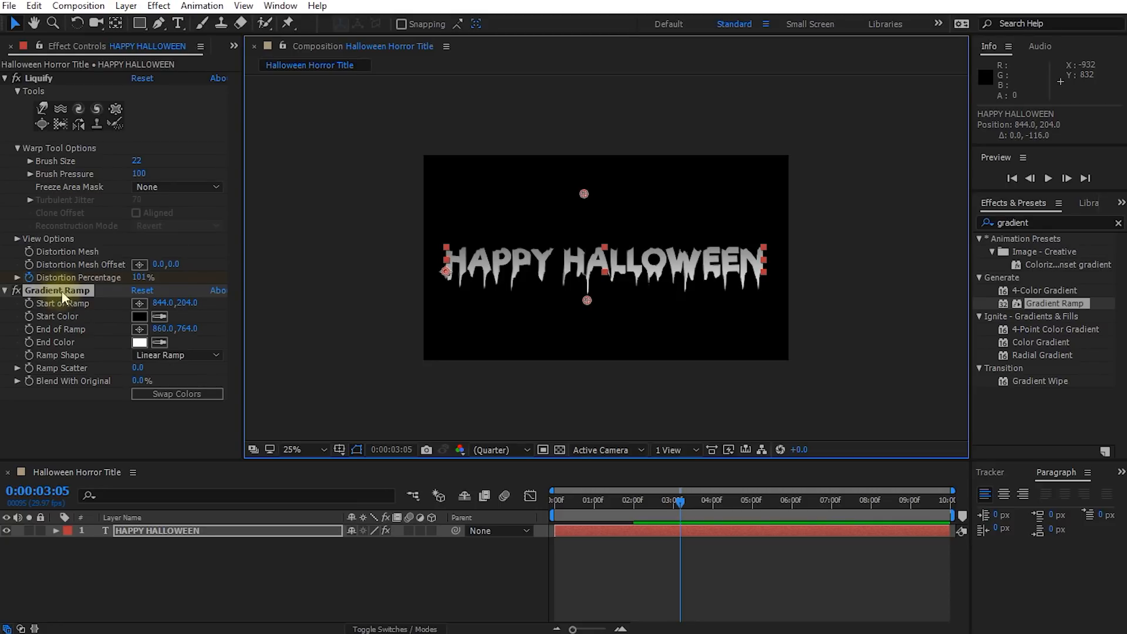
- Refine the gradient's position with the ramp start at about 869, 424 and the ramp end at about 868, 780
mouse_move(160, 305)
left_mouse_down()
mouse_move(209, 305)
mouse_move(157, 305)
mouse_move(179, 305)
left_mouse_up()
left_click_drag(583, 192, 586, 186)
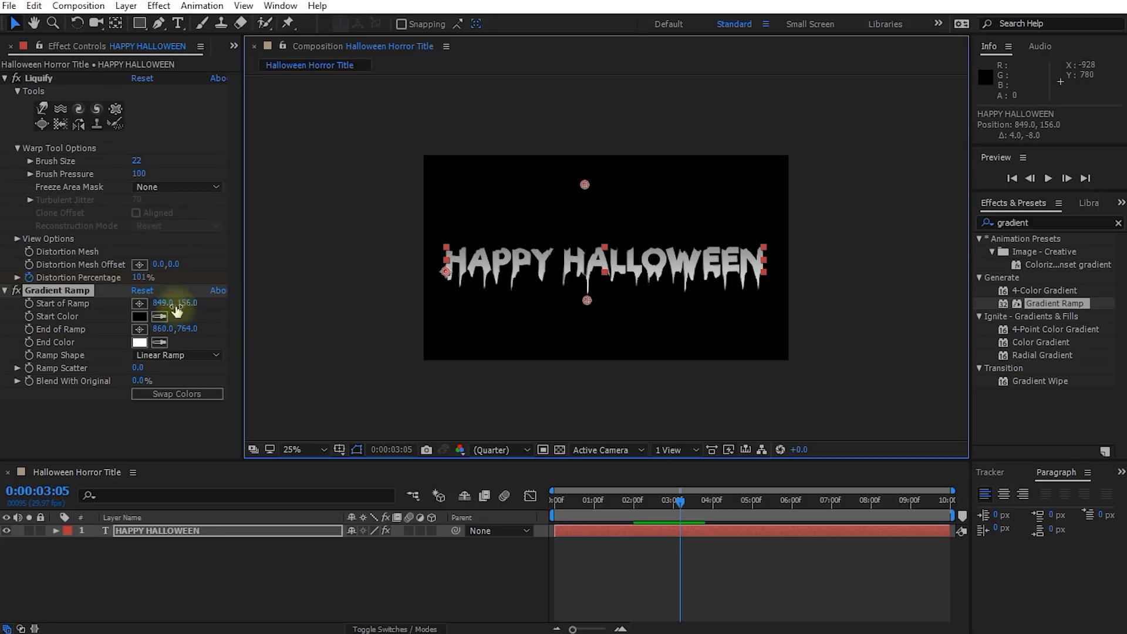
left_click_drag(584, 186, 587, 229)
left_click_drag(588, 301, 589, 304)
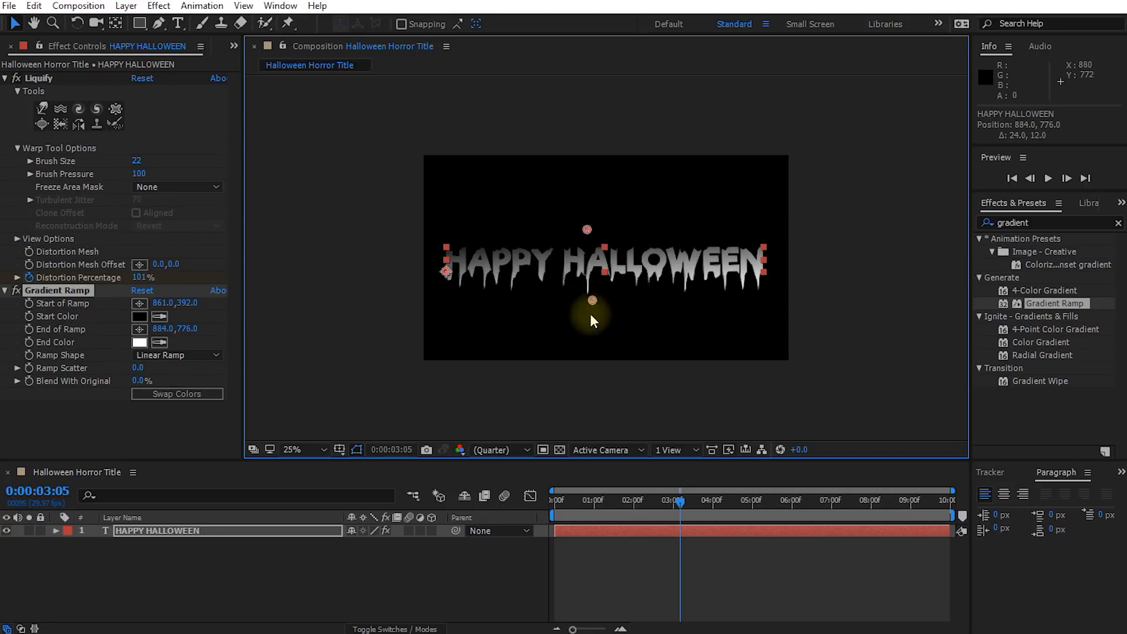
left_click_drag(588, 234, 589, 237)
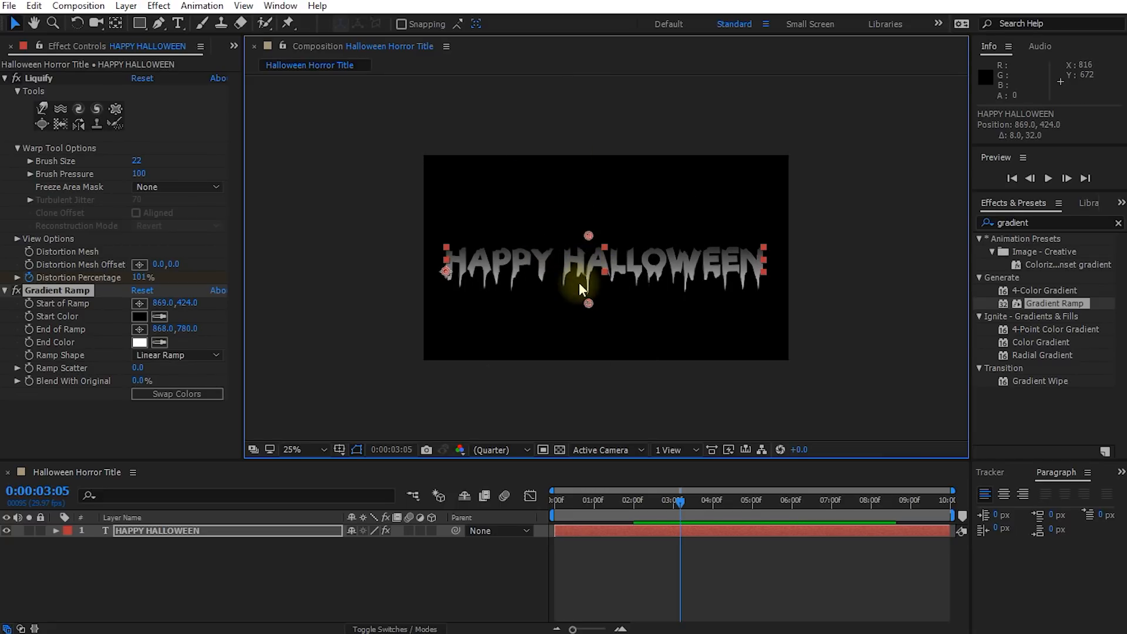
- Set the Gradient Ramp's end color to pure red, FF0000
key("period")
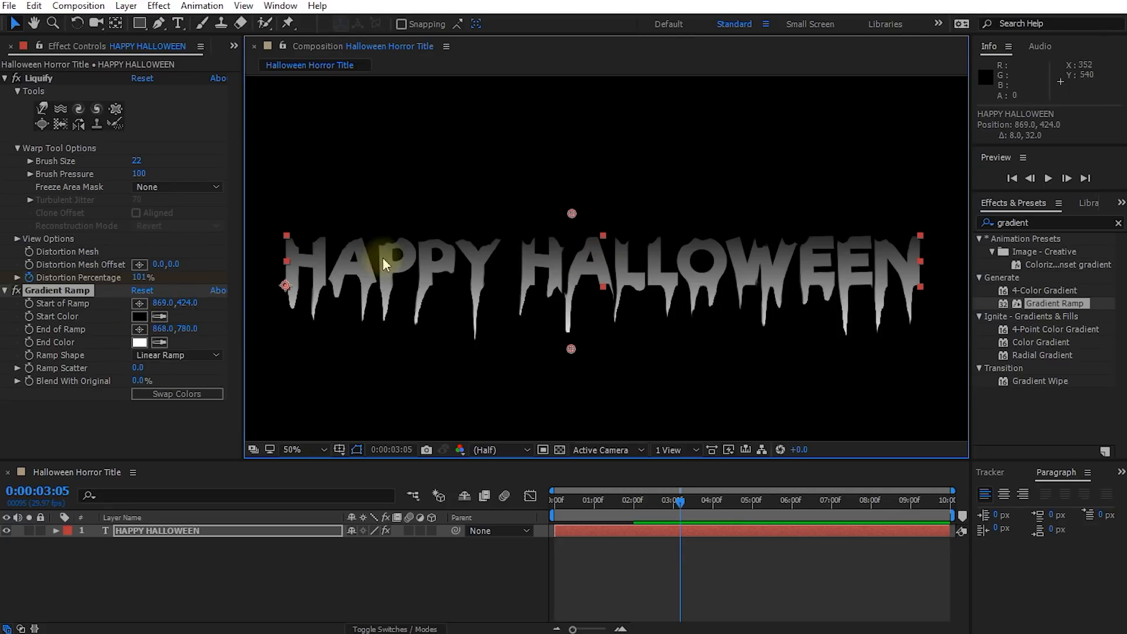
left_click(139, 343)
left_click(479, 296)
left_click_drag(501, 266, 595, 191)
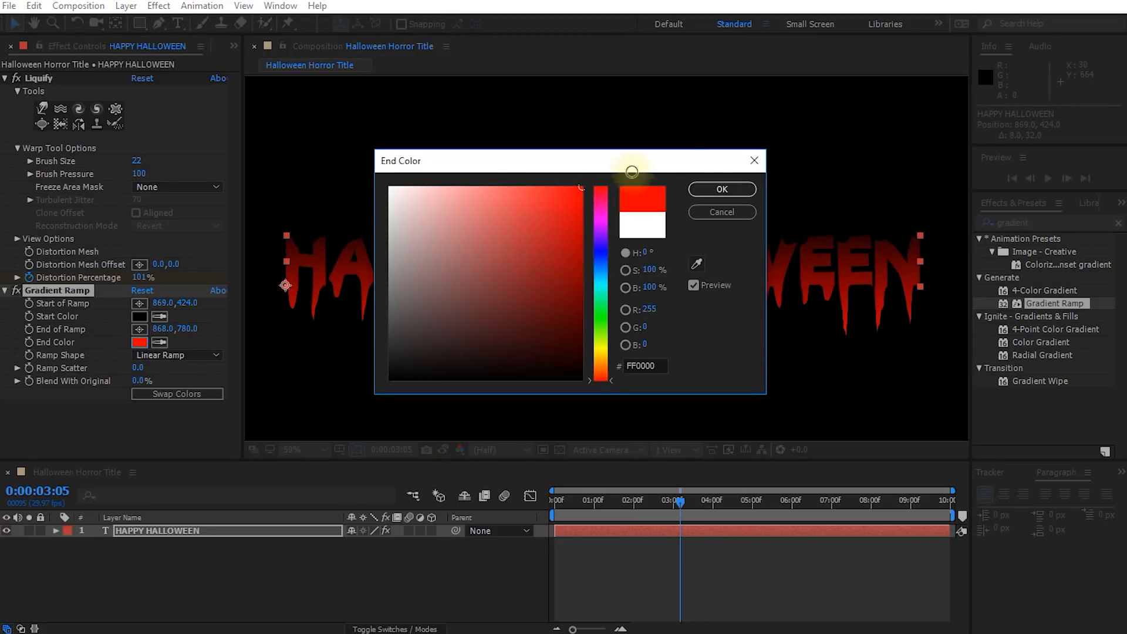
left_click_drag(694, 169, 969, 336)
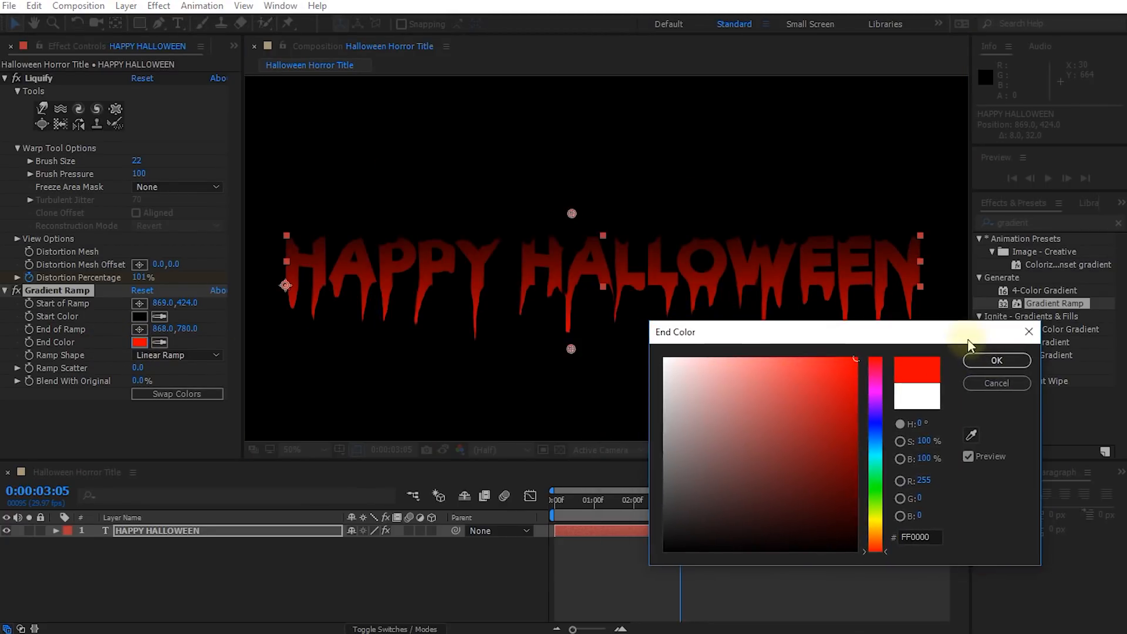
left_click(996, 356)
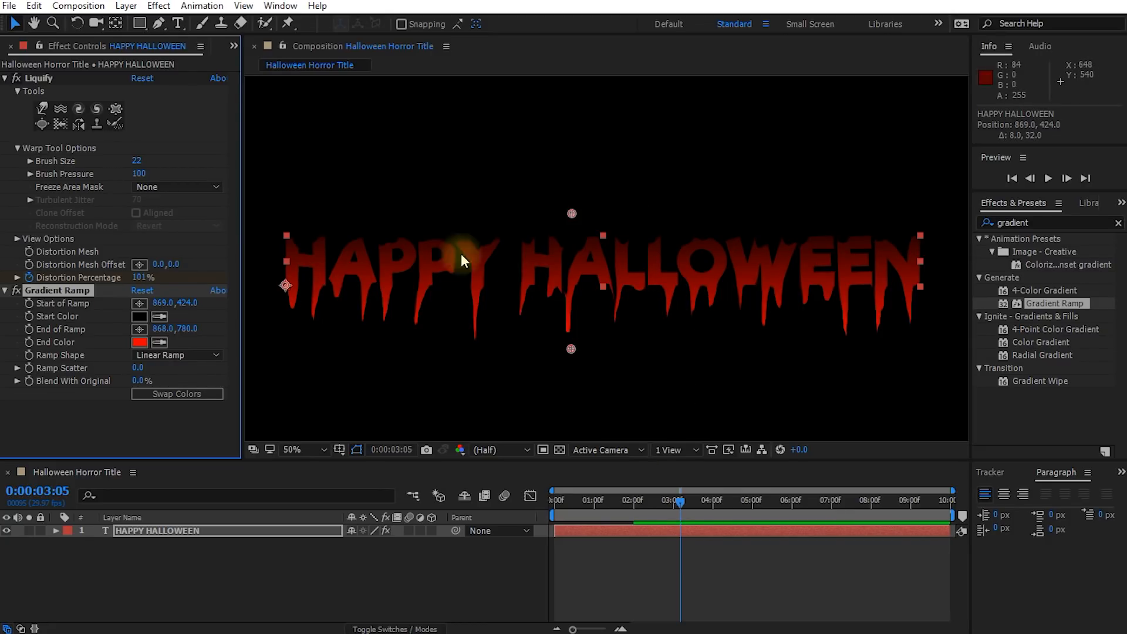
- At the start of the timeline, set the Gradient Ramp's Blend With Original to 100% and enable keyframing for it
left_click_drag(679, 495, 528, 503)
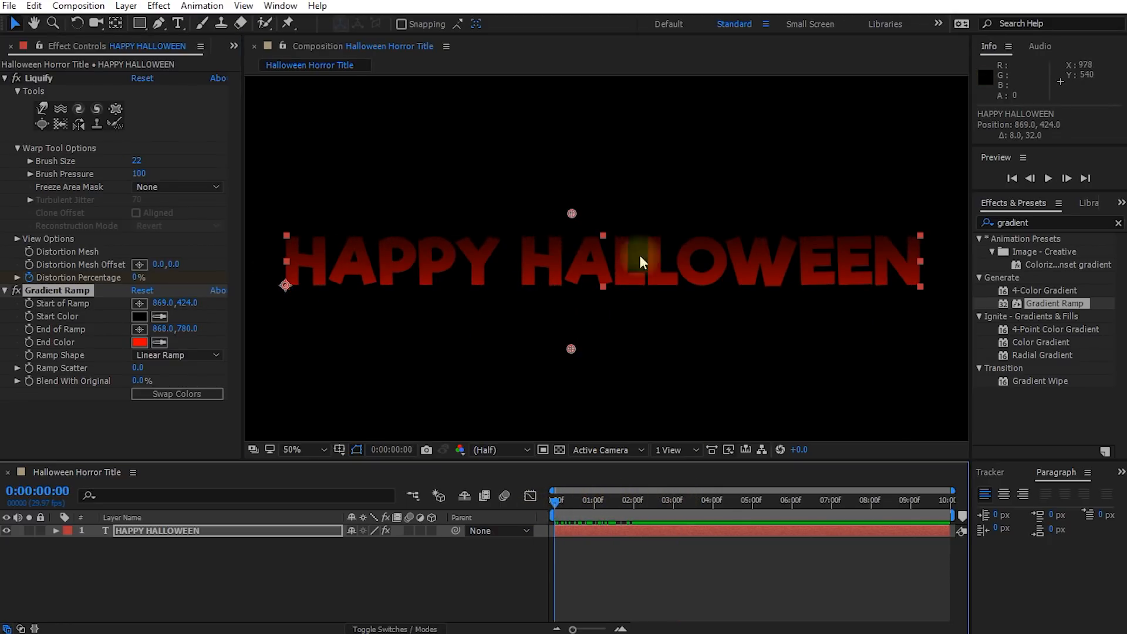
left_click_drag(557, 503, 531, 502)
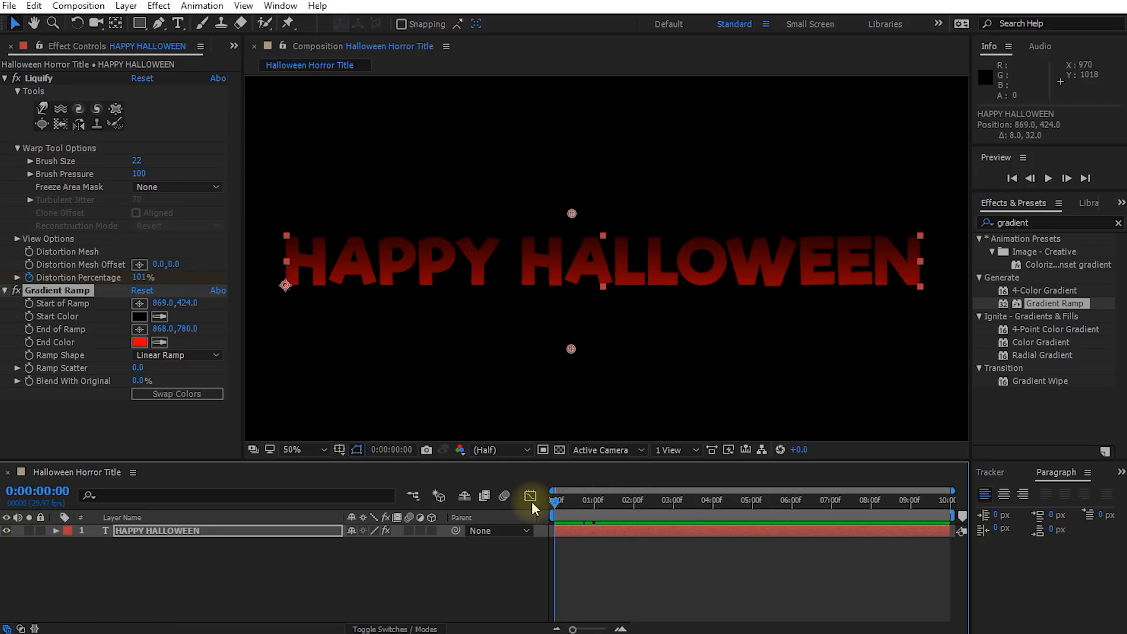
left_click(60, 291)
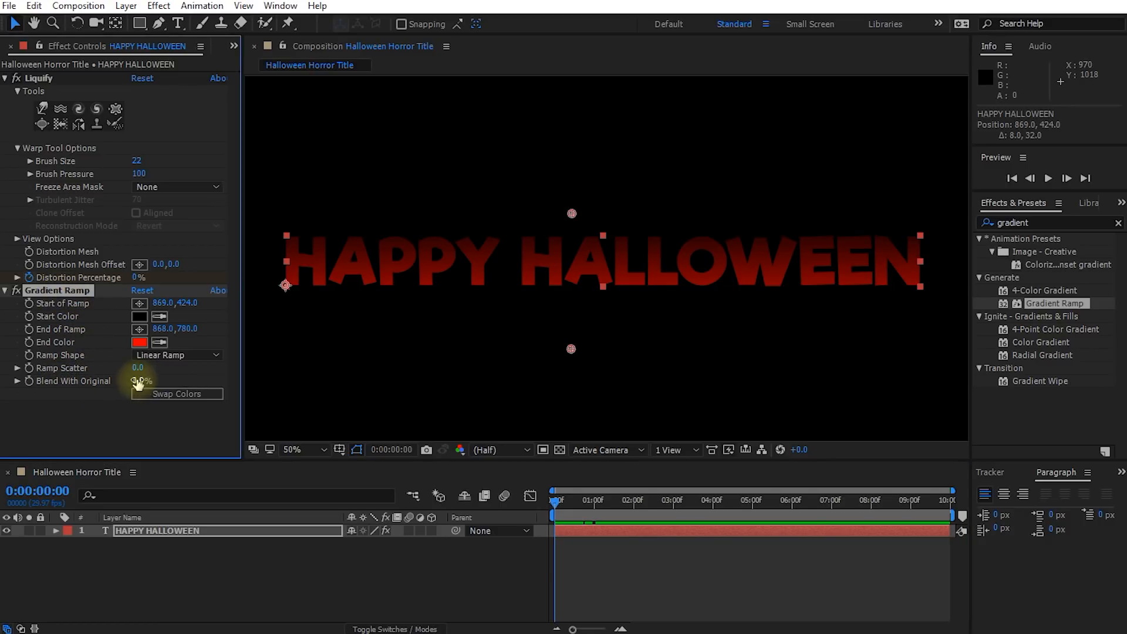
left_click_drag(138, 383, 223, 382)
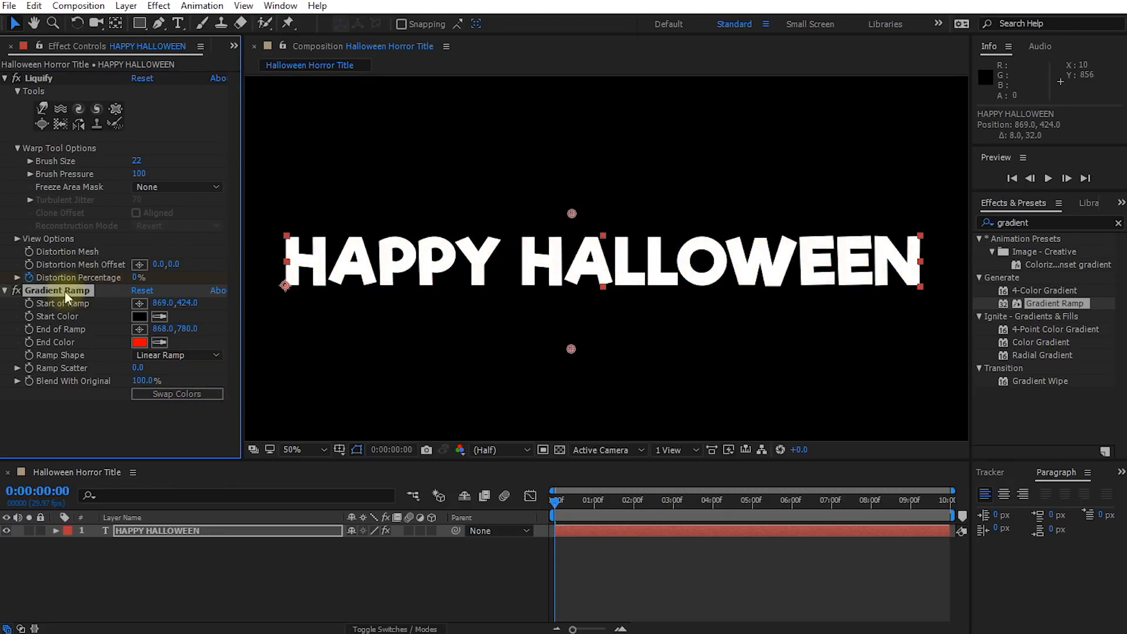
left_click_drag(142, 380, 66, 399)
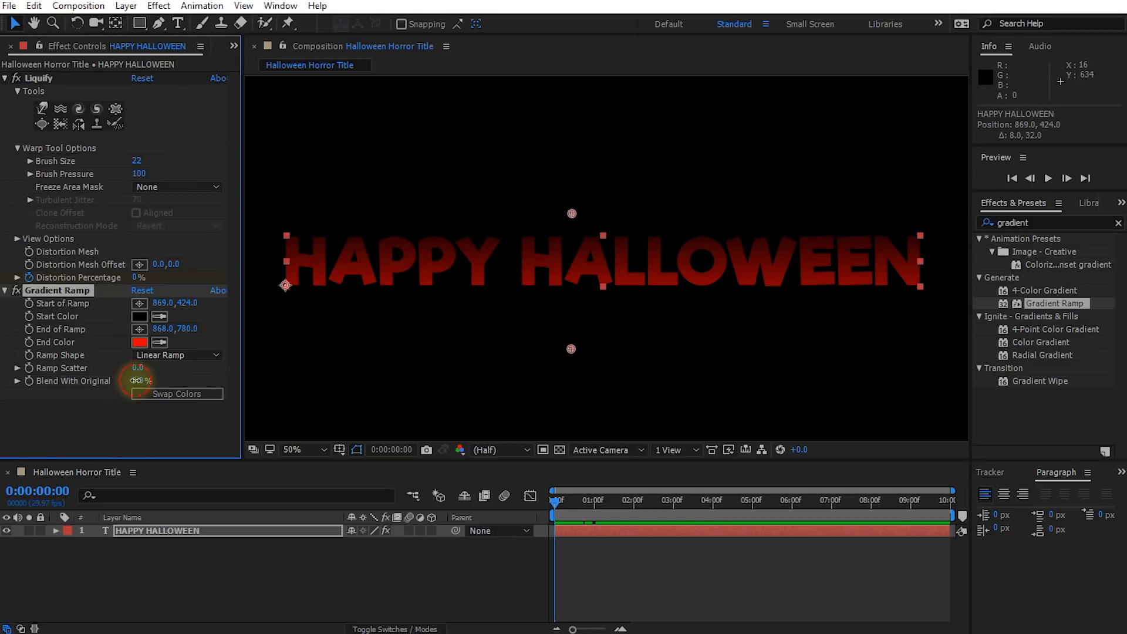
left_click_drag(141, 380, 320, 381)
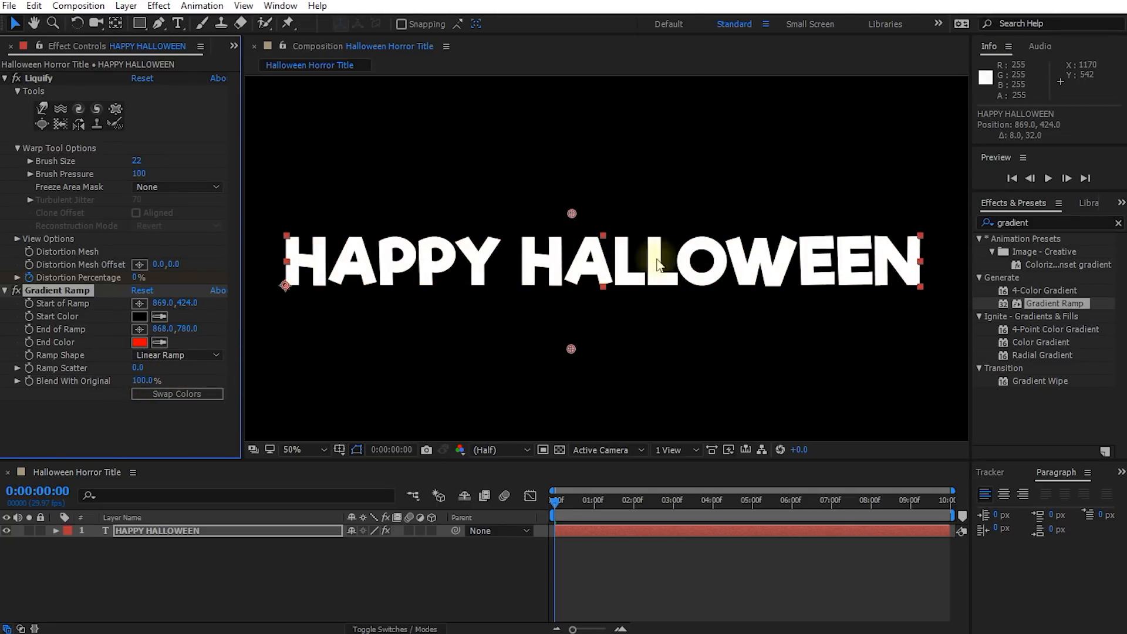
left_click(29, 381)
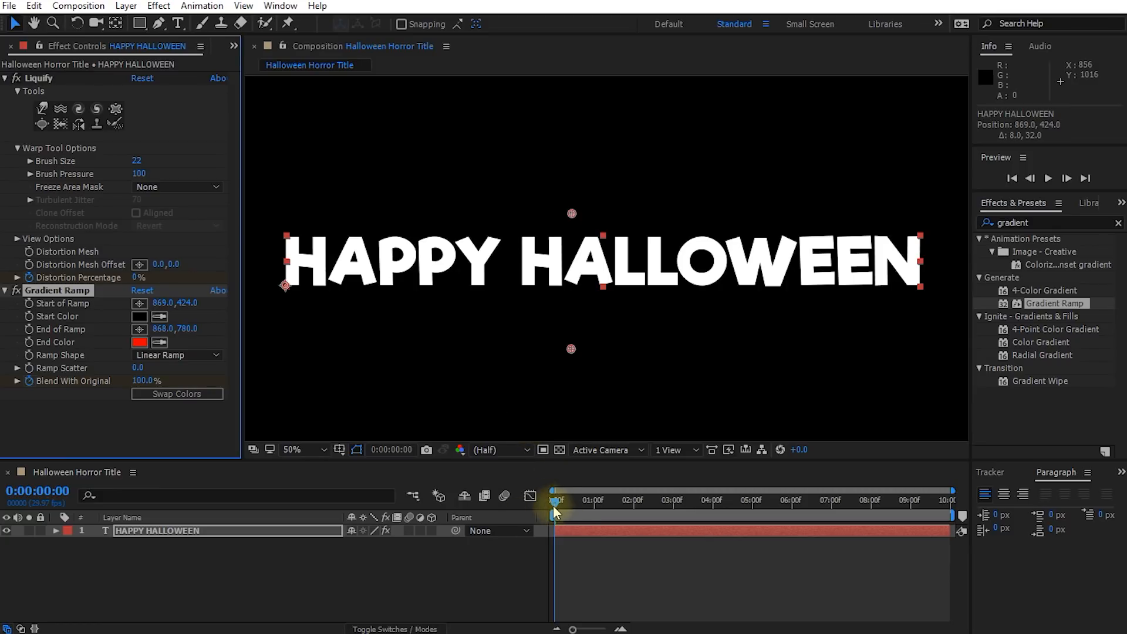
- At 0:00:01:29, set Blend With Original to 0% and reveal the title layer's keyframed properties
left_click_drag(554, 502, 632, 512)
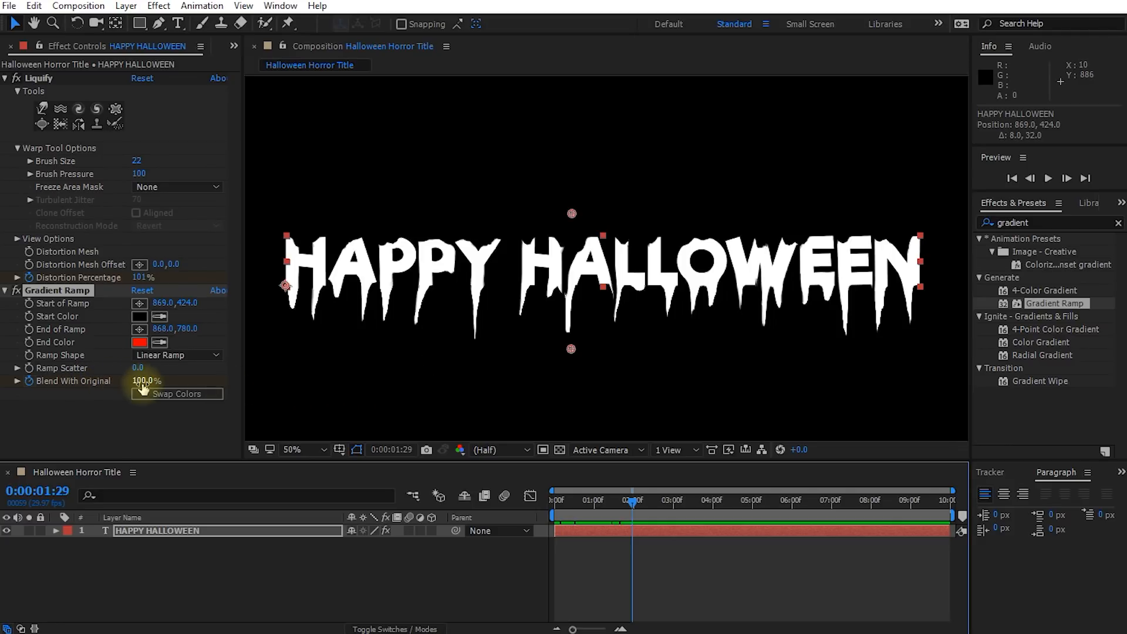
left_click_drag(142, 385, 83, 399)
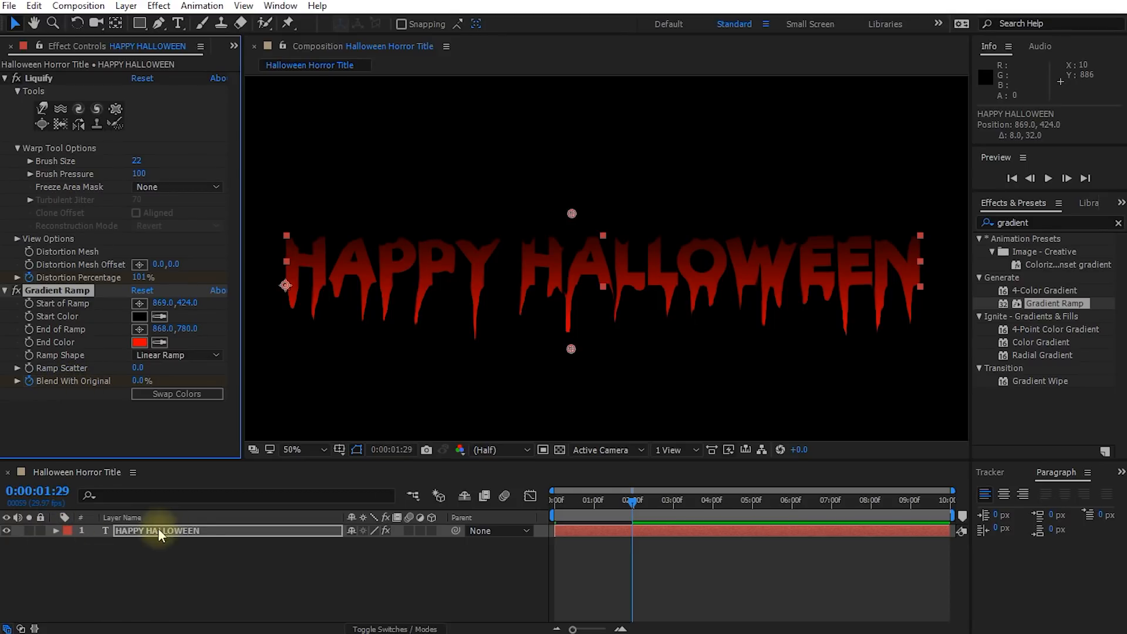
key("Return")
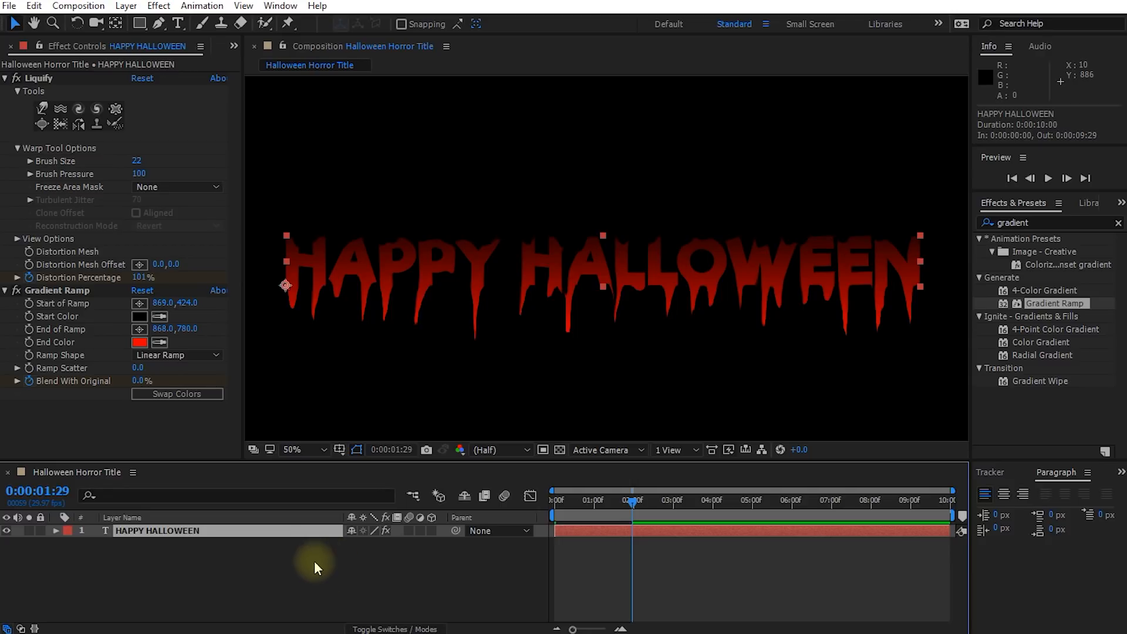
key("u")
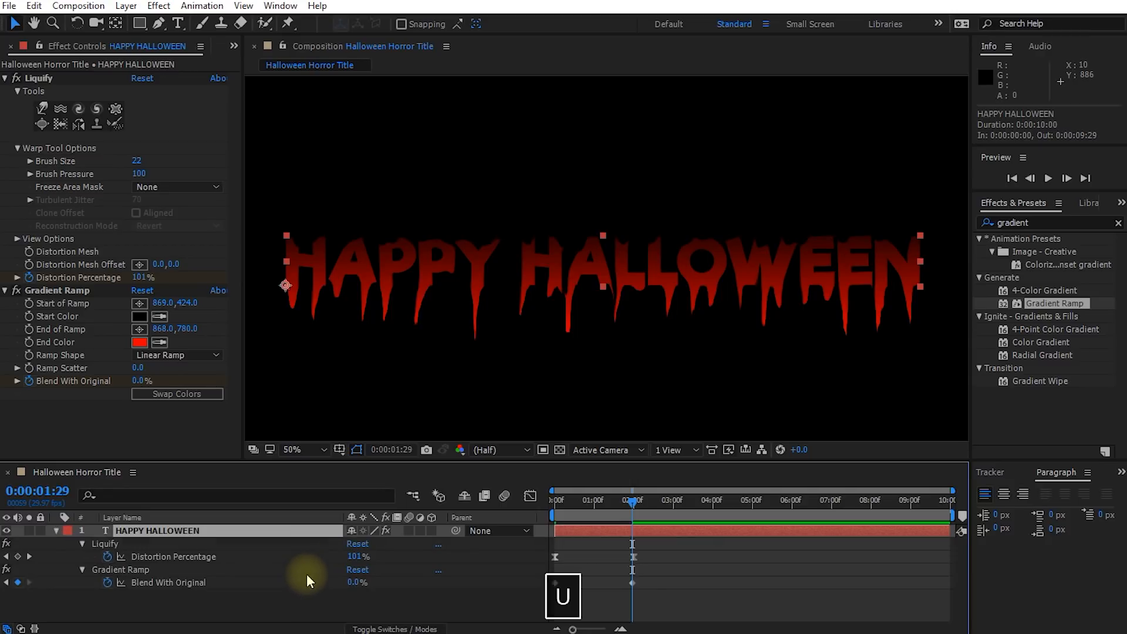
- Apply Easy Ease to both Blend With Original keyframes and return to the first frame
left_click(192, 558)
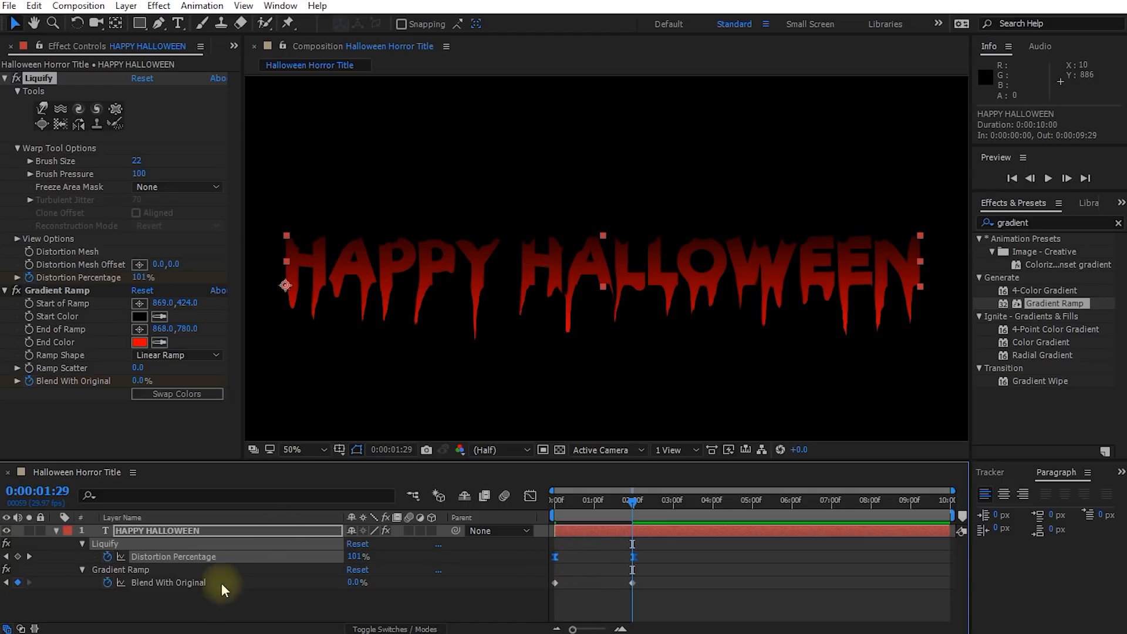
left_click(125, 569)
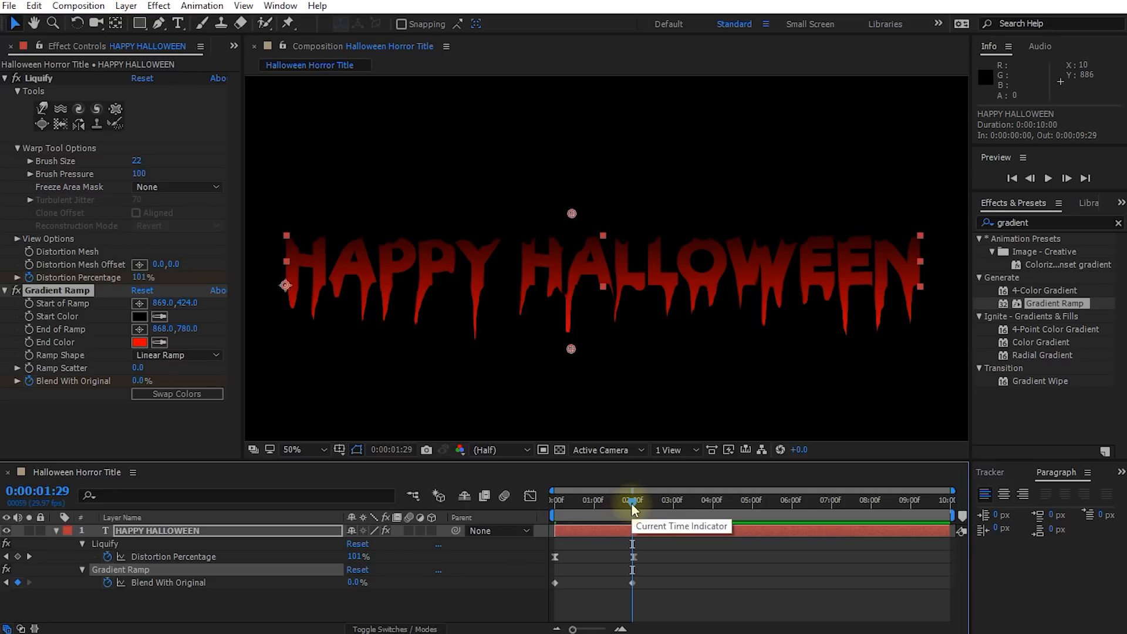
left_click_drag(632, 505, 667, 529)
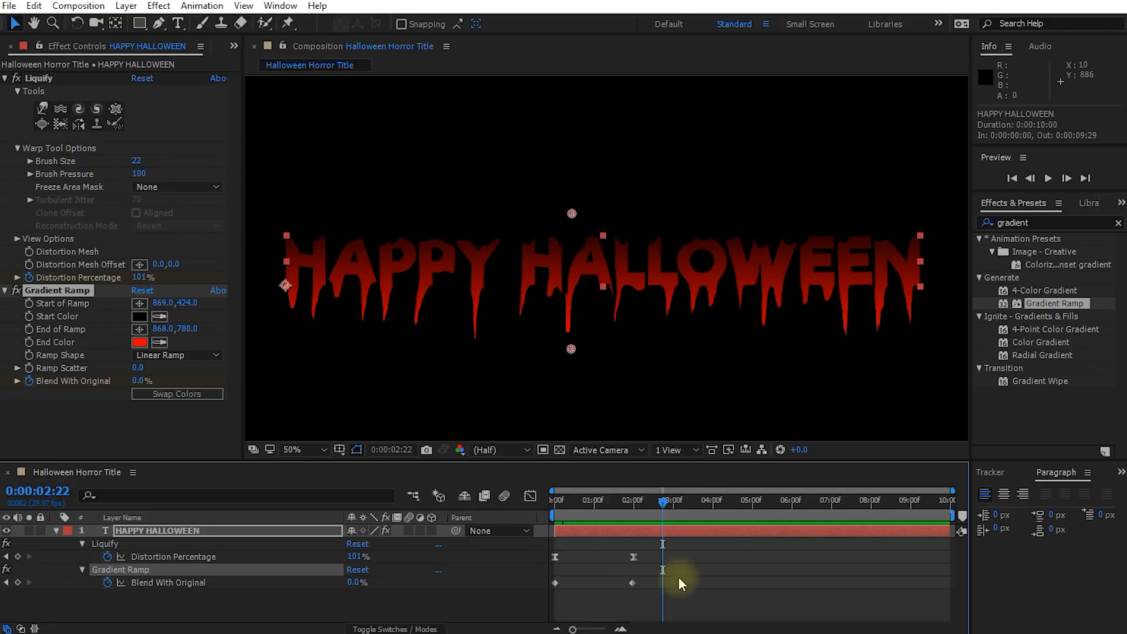
left_click_drag(637, 608, 541, 577)
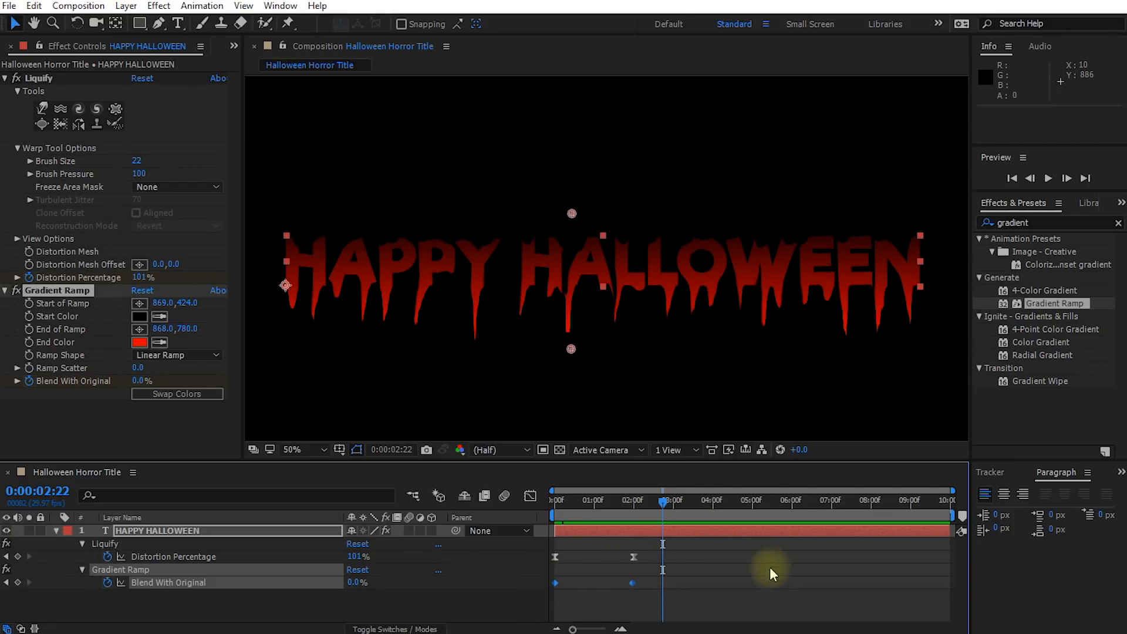
key("F9")
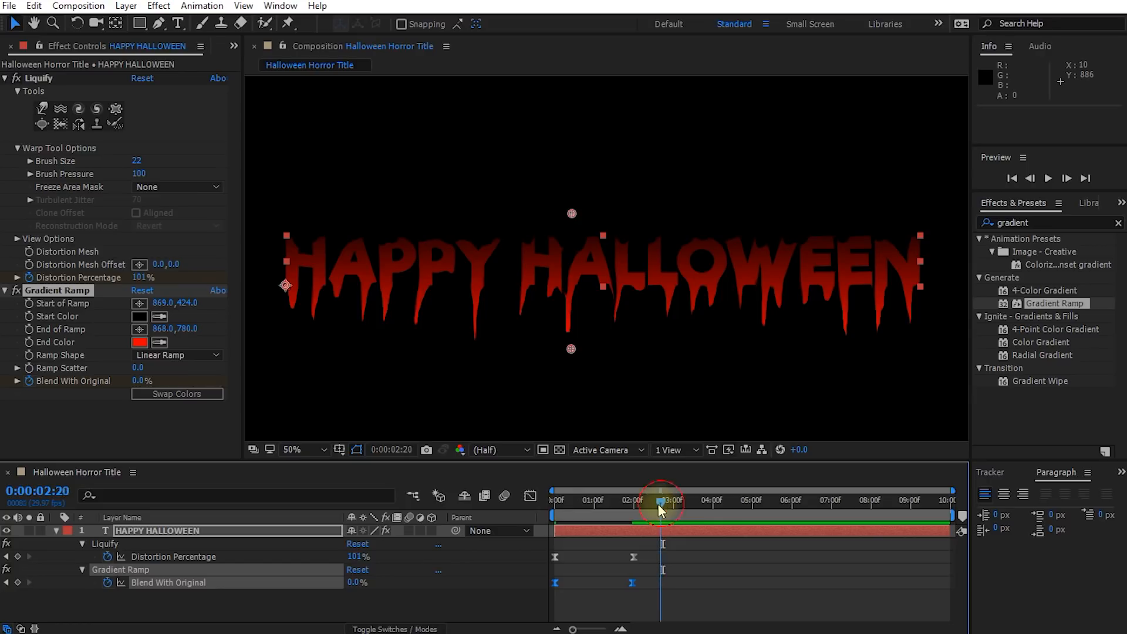
left_click_drag(661, 503, 527, 503)
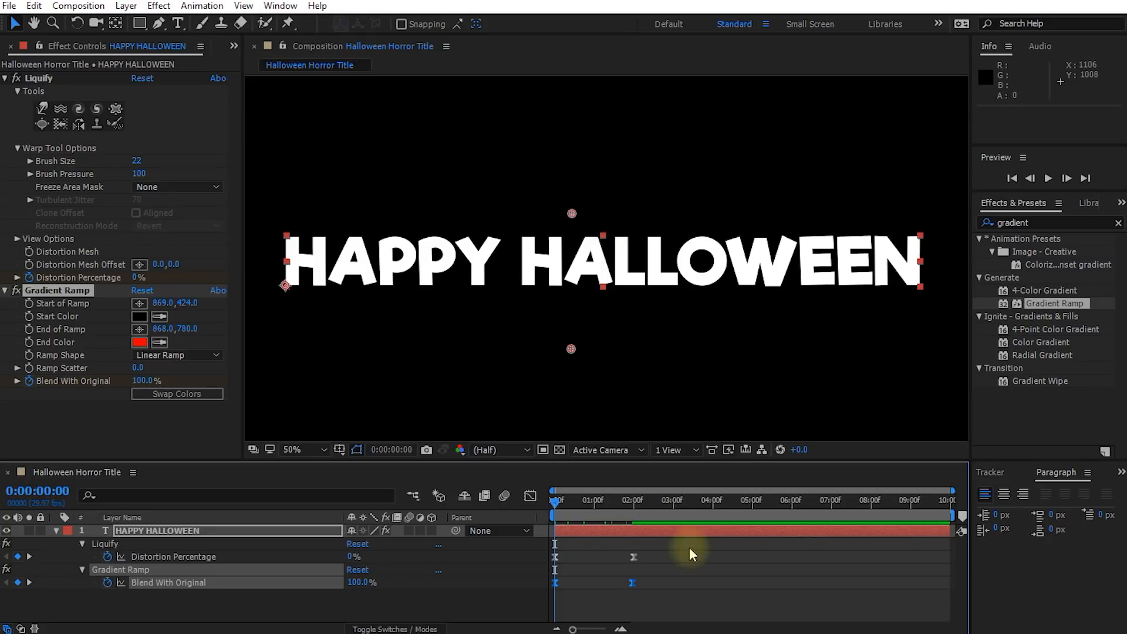
- Preview the title animation and scrub through the drip growth and color change within the first two seconds
left_click(696, 597)
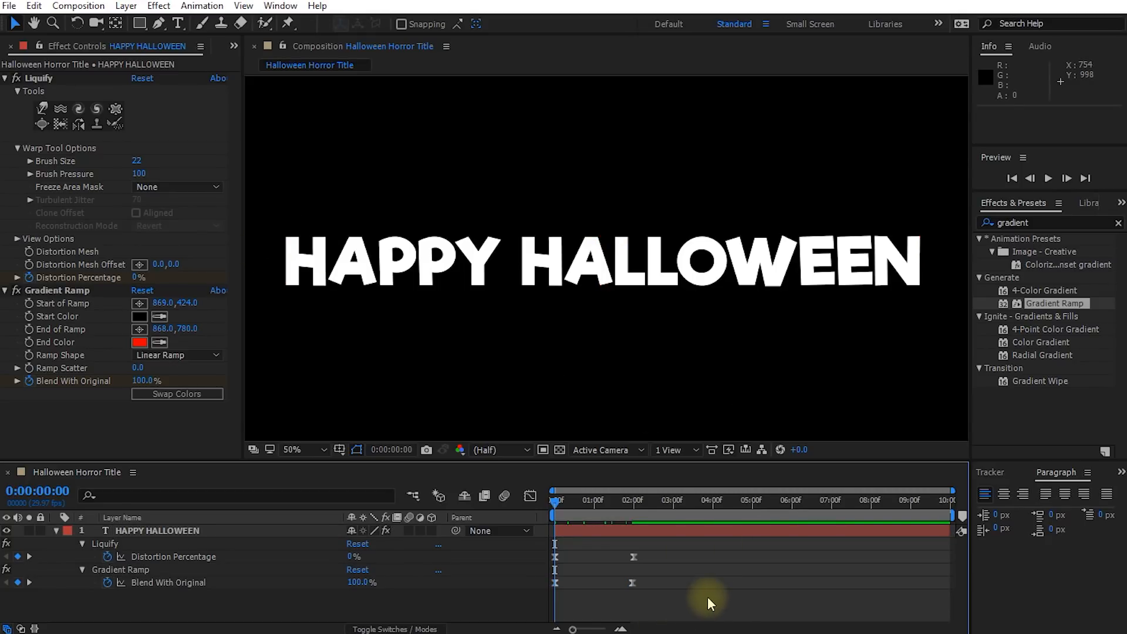
key("space")
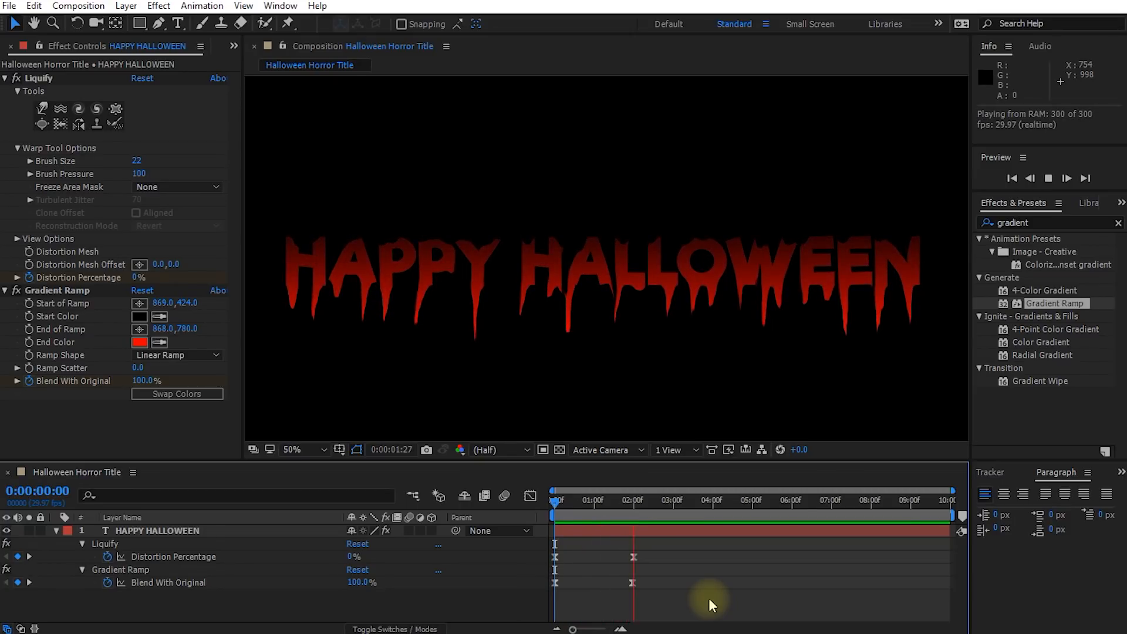
key("space")
left_click_drag(711, 500, 611, 548)
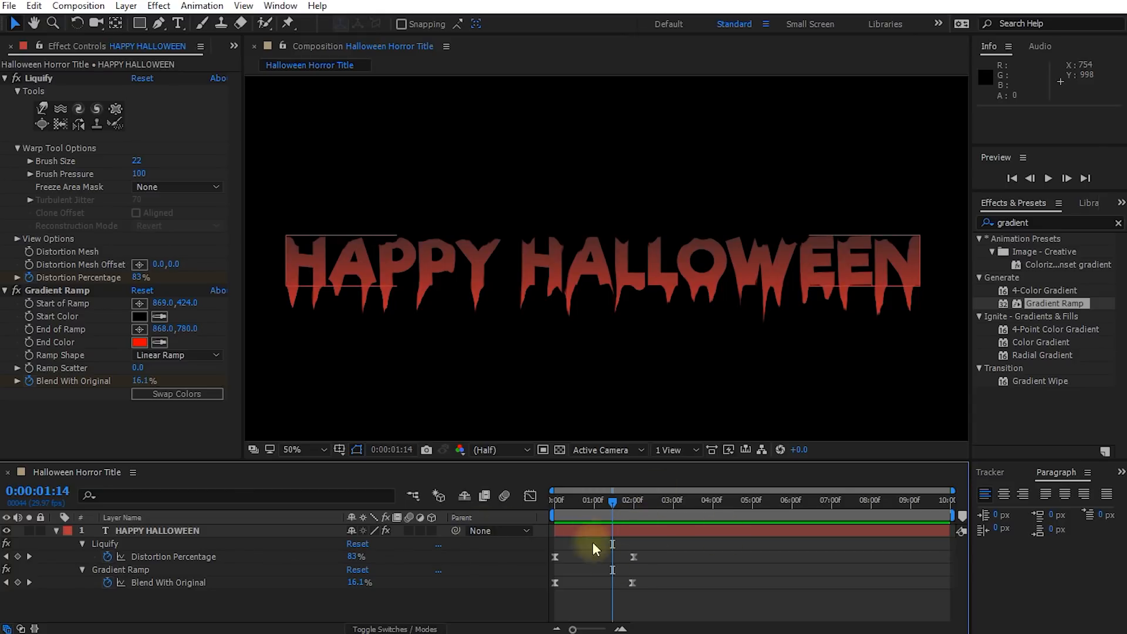
left_click(602, 505)
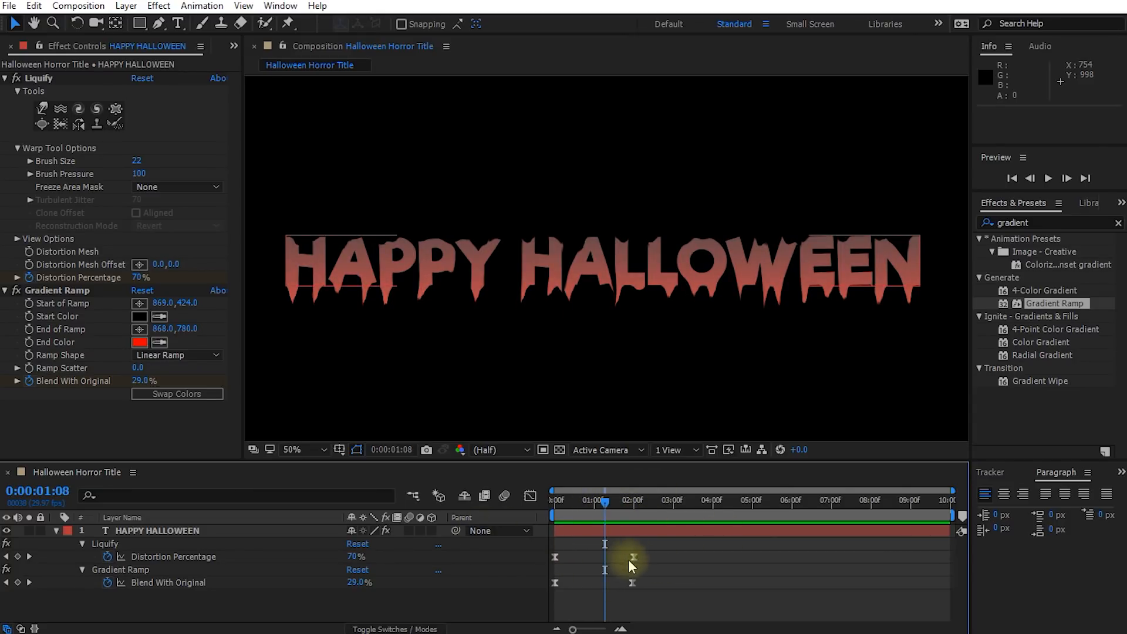
- Move the ending Distortion Percentage keyframe to about 4.7 seconds and the ending Blend With Original keyframe to 0:00:04:01, returning to the first frame
left_click_drag(633, 557, 713, 556)
left_click(614, 503)
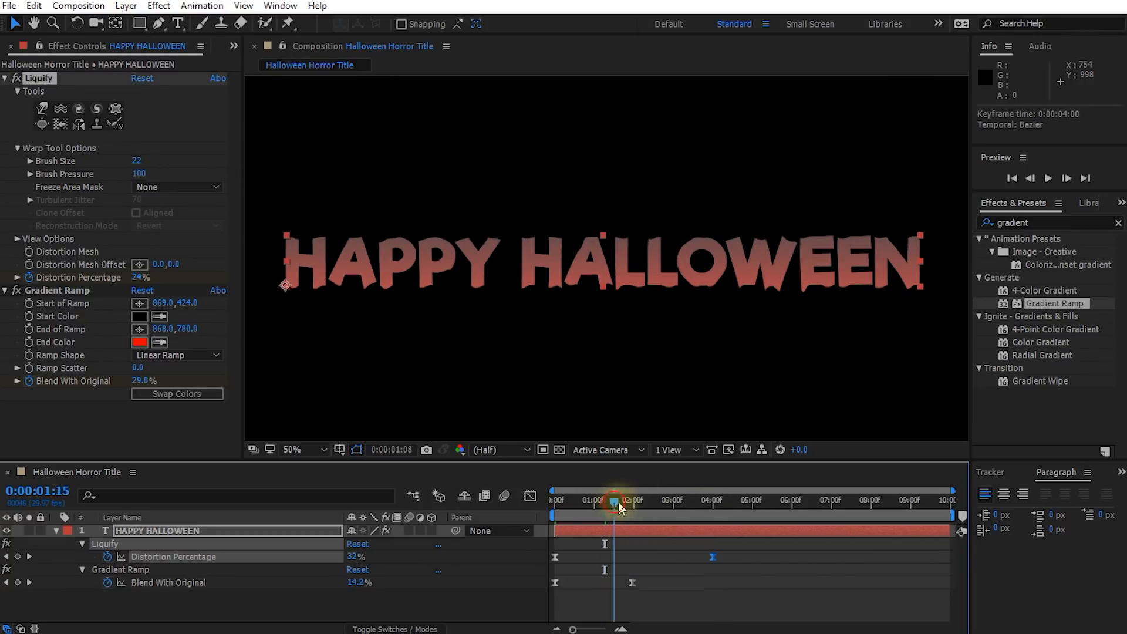
left_click_drag(622, 508, 664, 503)
left_click_drag(632, 582, 687, 582)
left_click_drag(670, 504, 690, 520)
left_click_drag(712, 557, 742, 556)
left_click_drag(688, 582, 713, 582)
left_click_drag(710, 514, 552, 498)
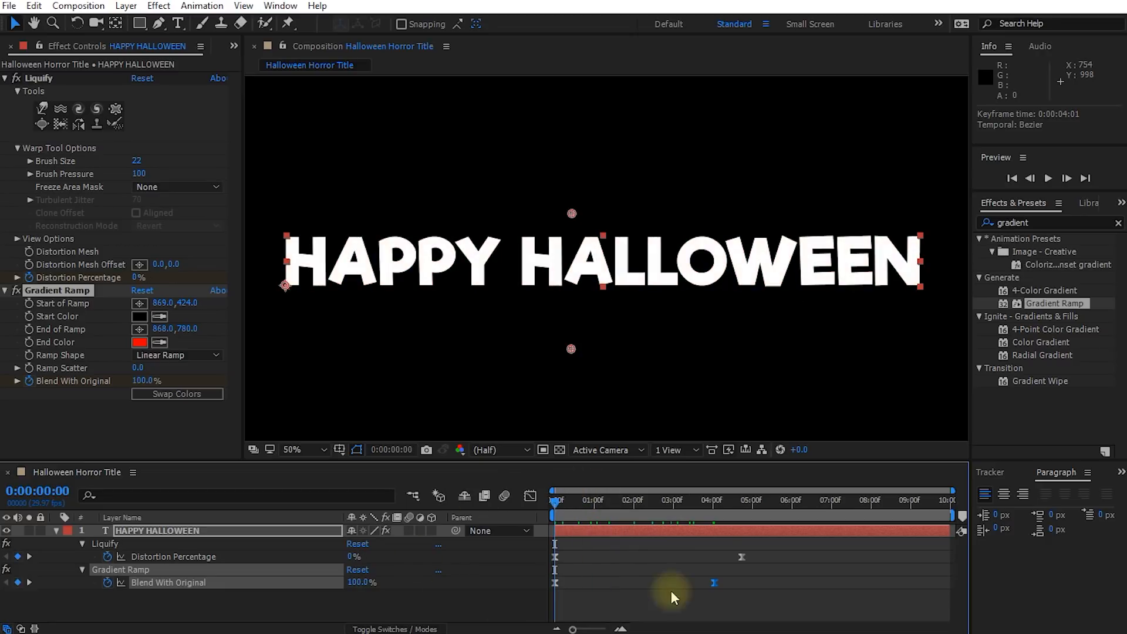
- Play back the retimed title animation past five seconds and fit the whole composition in the viewer
left_click(770, 597)
key("space")
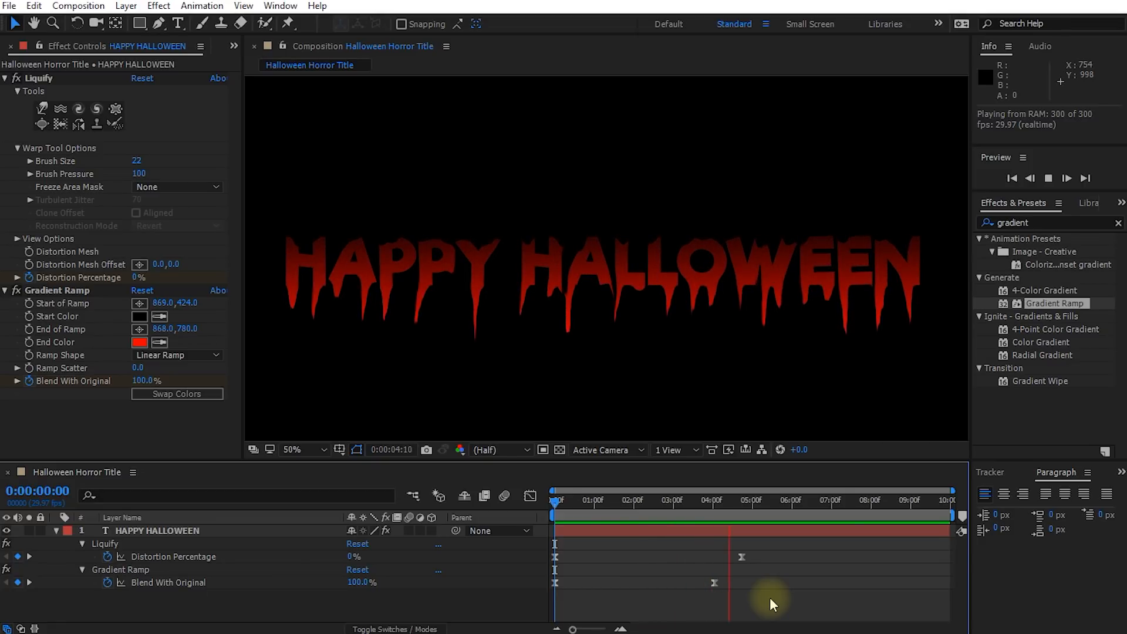
key("space")
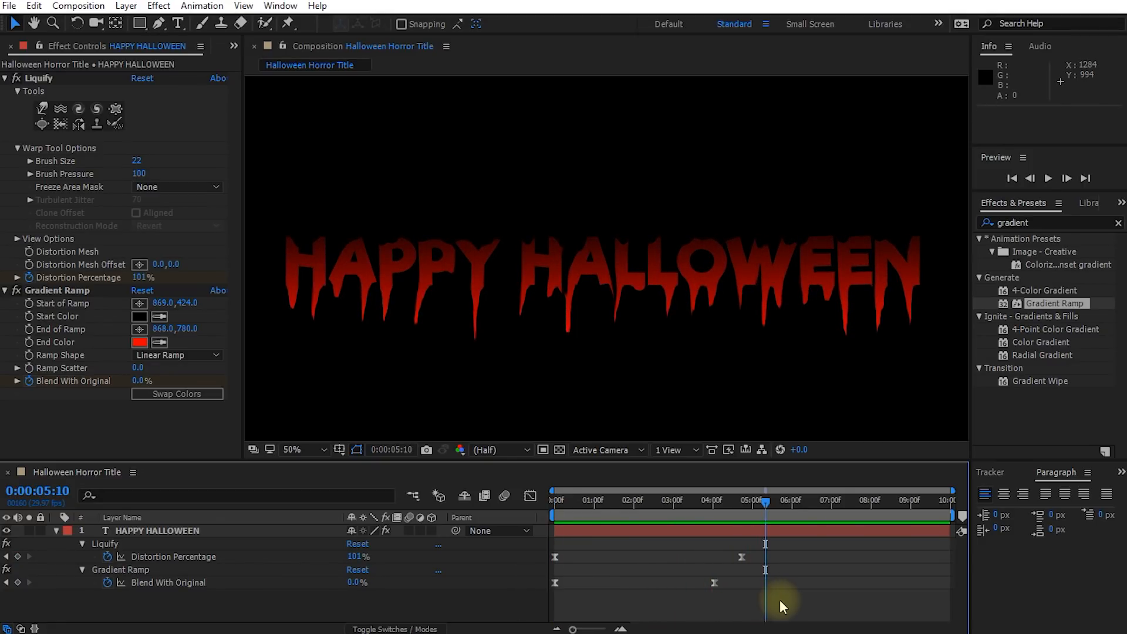
key("alt+slash")
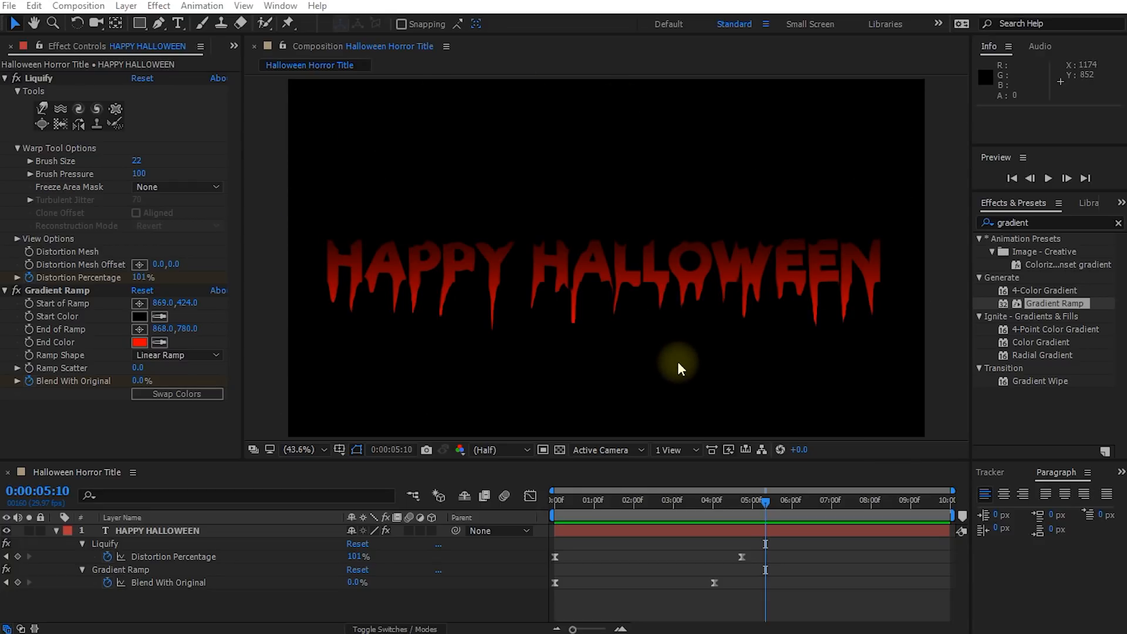
- Collapse the title layer's properties and briefly check the title against the transparency grid
left_click(117, 530)
left_click(55, 531)
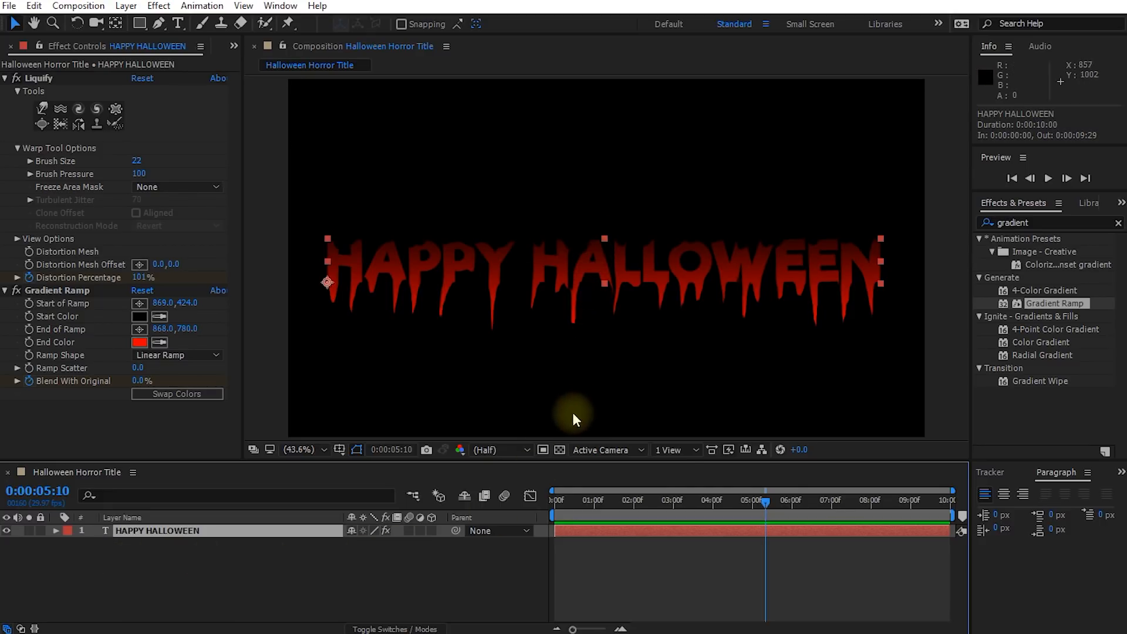
left_click(559, 449)
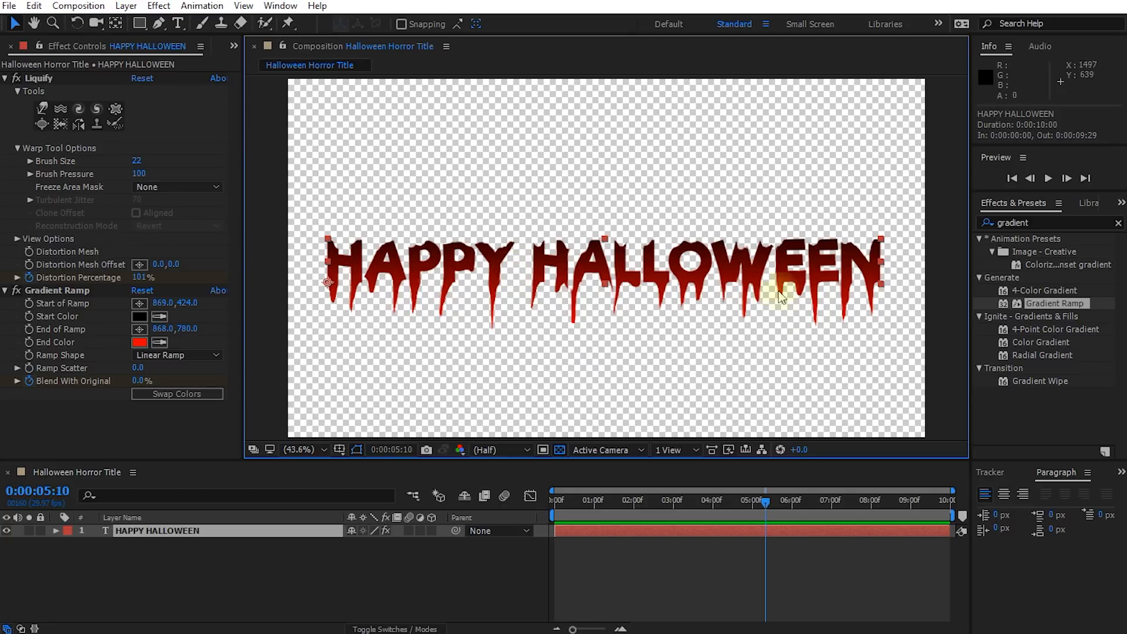
left_click(557, 454)
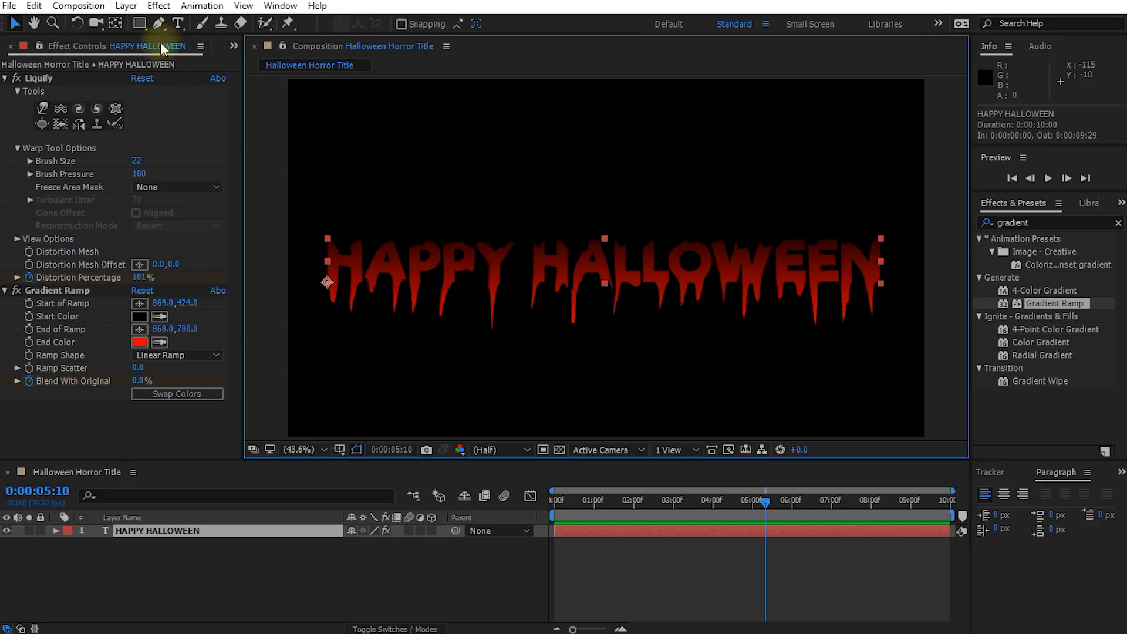
- Select the Halloween Horror Title composition in the project and add it to the render queue
left_click(233, 47)
left_click(267, 65)
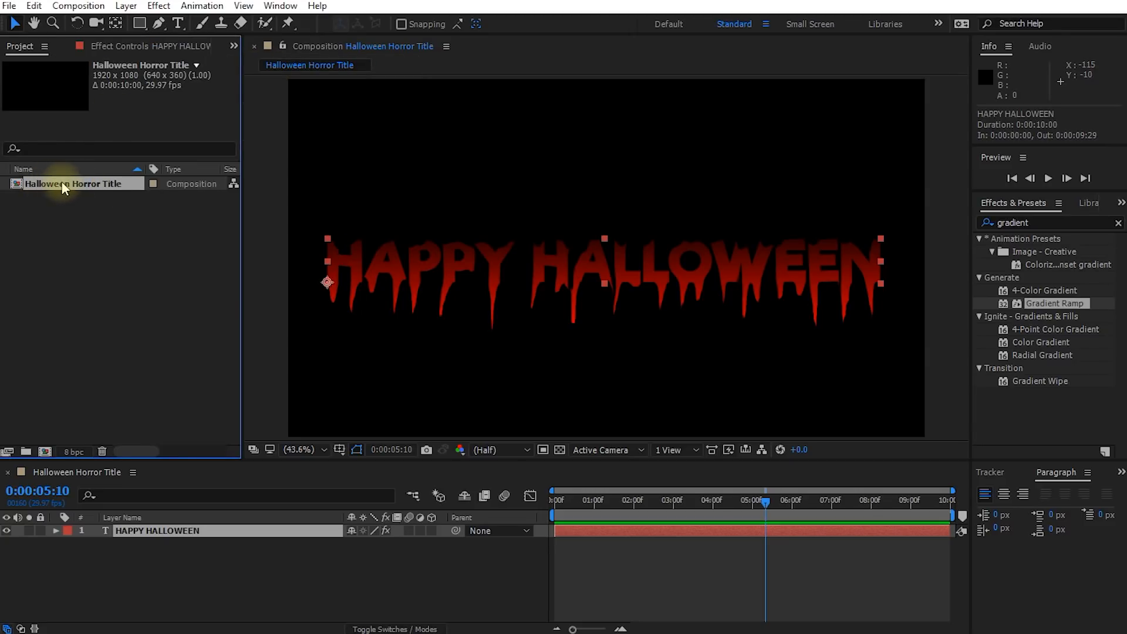
double_click(70, 183)
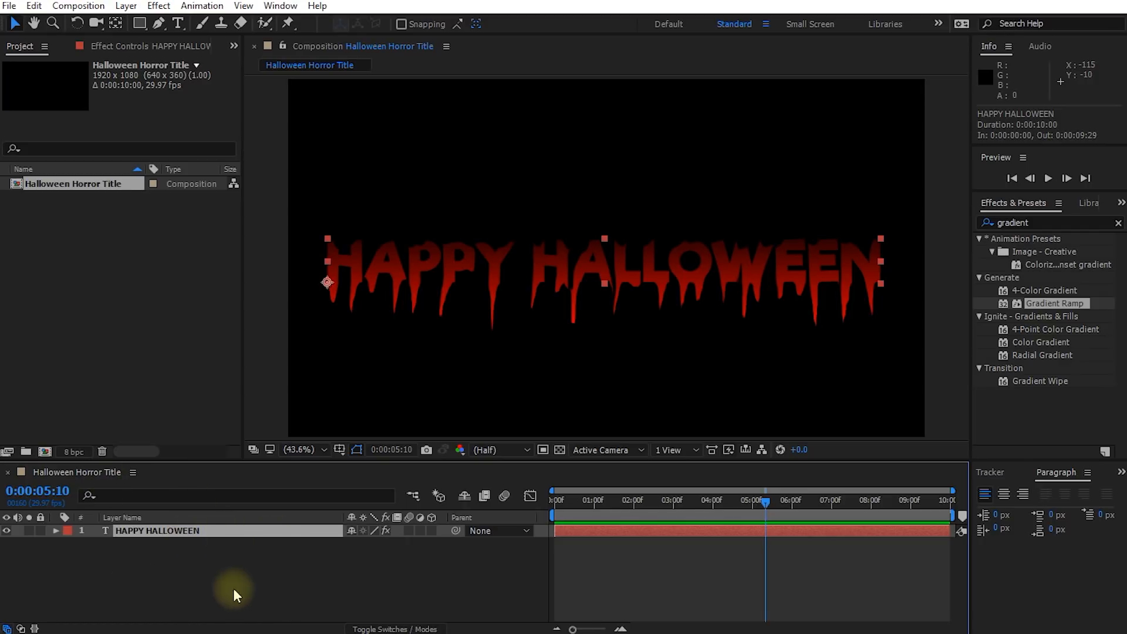
left_click(71, 7)
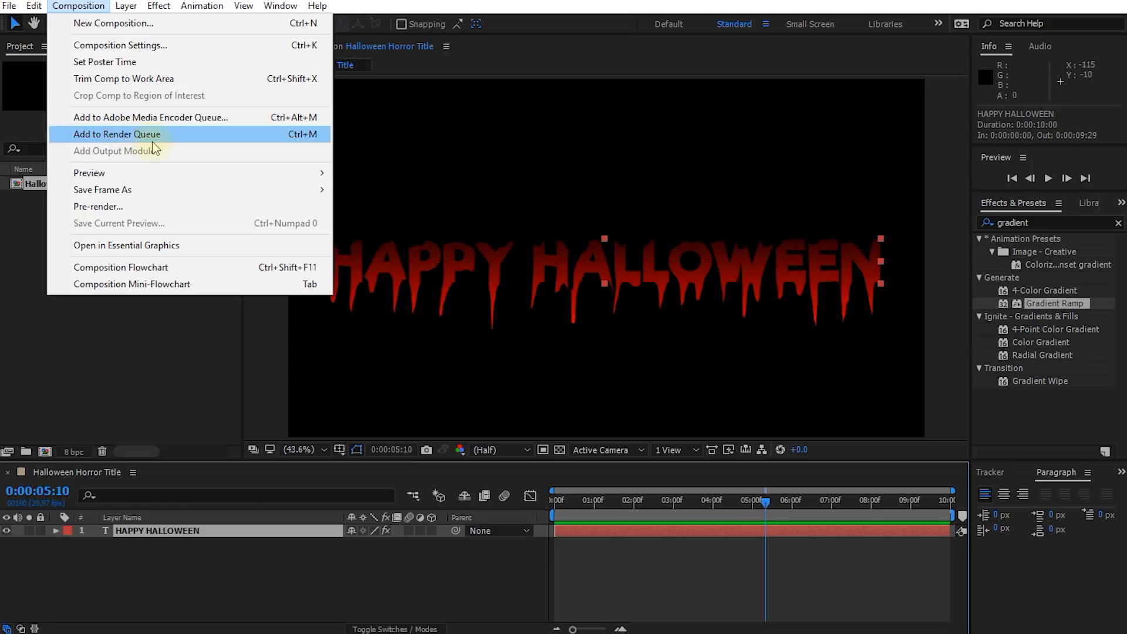
left_click(213, 136)
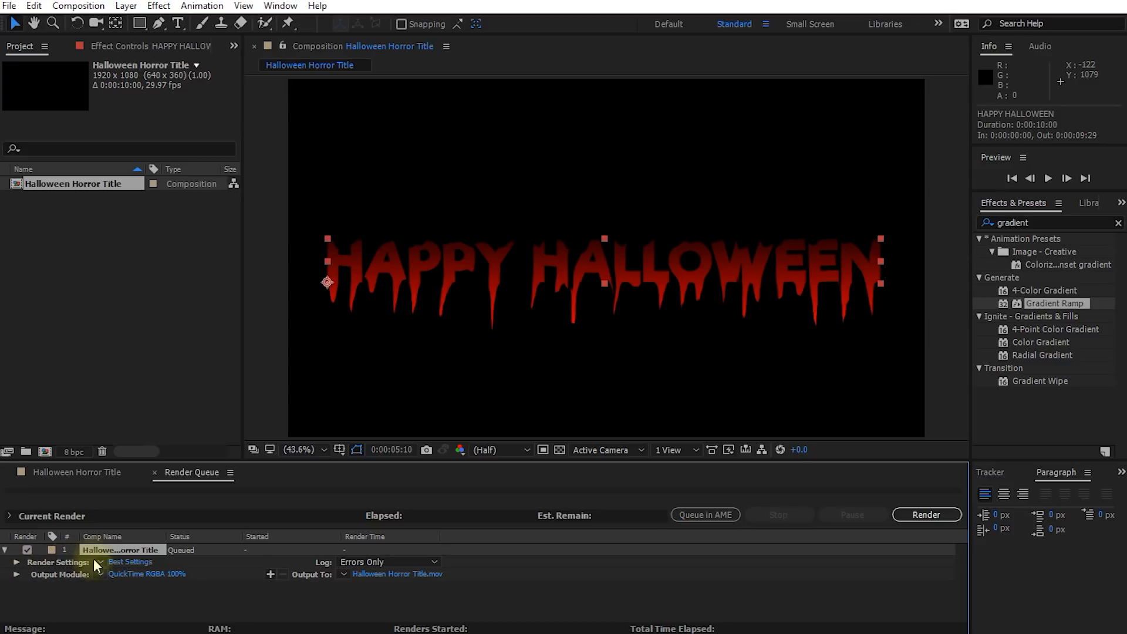
- Confirm the render settings with Best quality and Full resolution
left_click(126, 562)
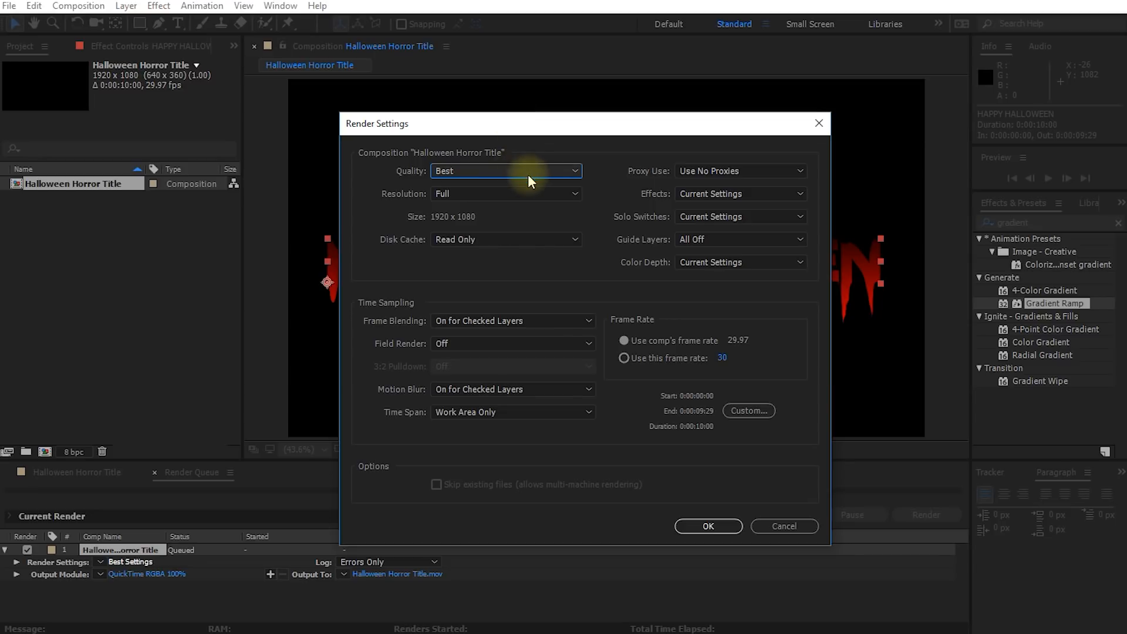
left_click(561, 197)
left_click(536, 208)
left_click(537, 201)
left_click(501, 233)
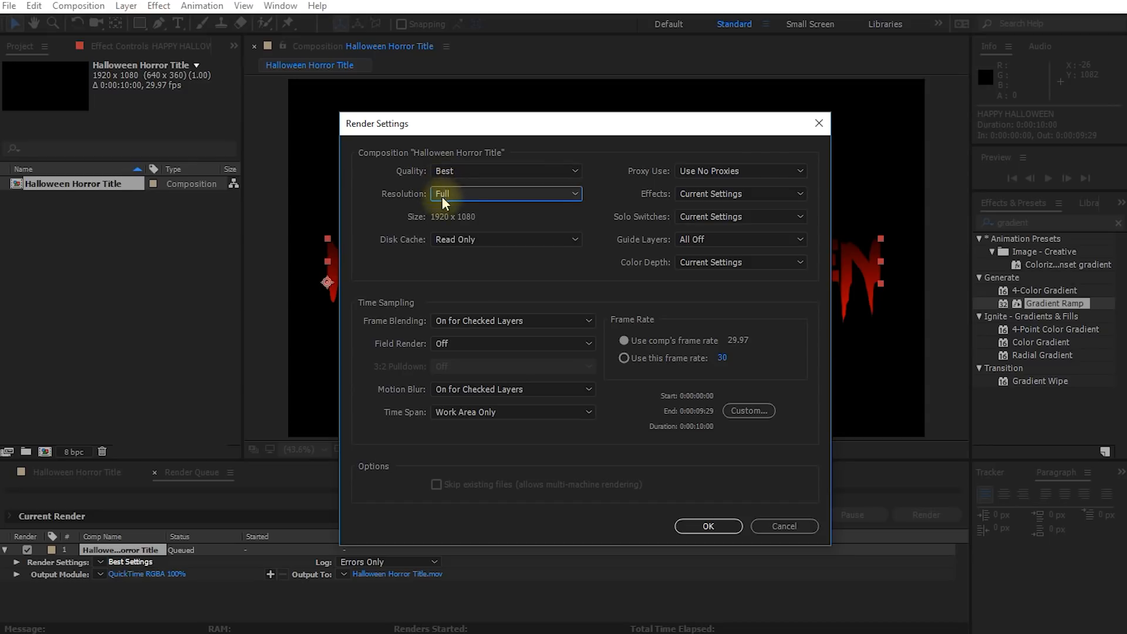
left_click(707, 527)
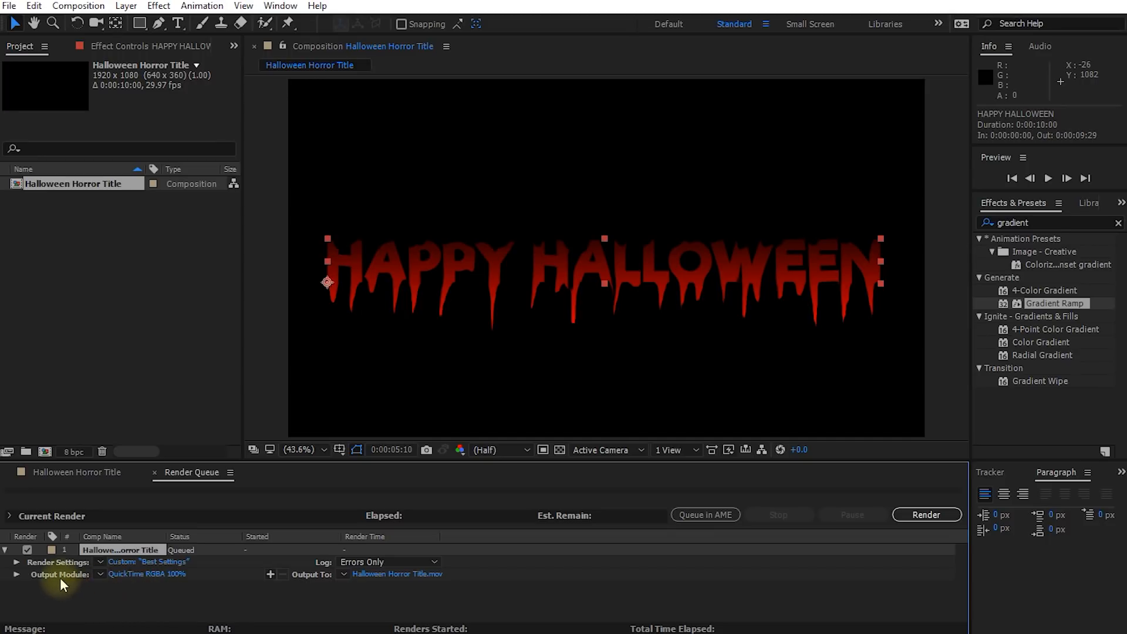
- Open the queued composition's output module settings and choose QuickTime as the format
left_click(162, 576)
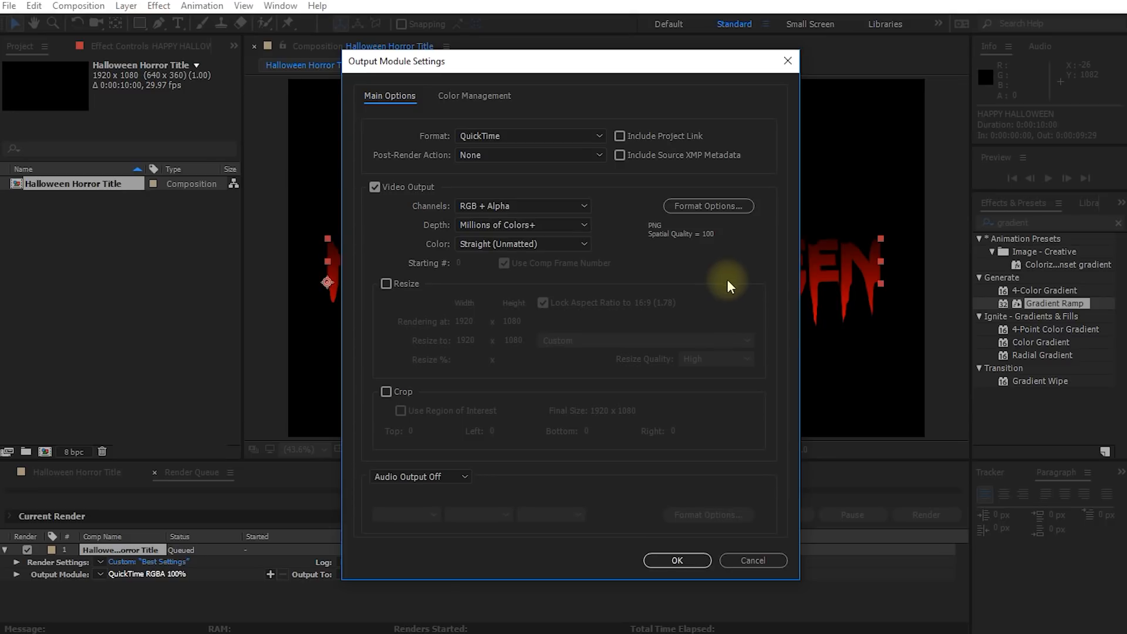
mouse_move(684, 69)
left_mouse_down()
mouse_move(804, 72)
mouse_move(1126, 115)
mouse_move(749, 85)
mouse_move(699, 64)
left_mouse_up()
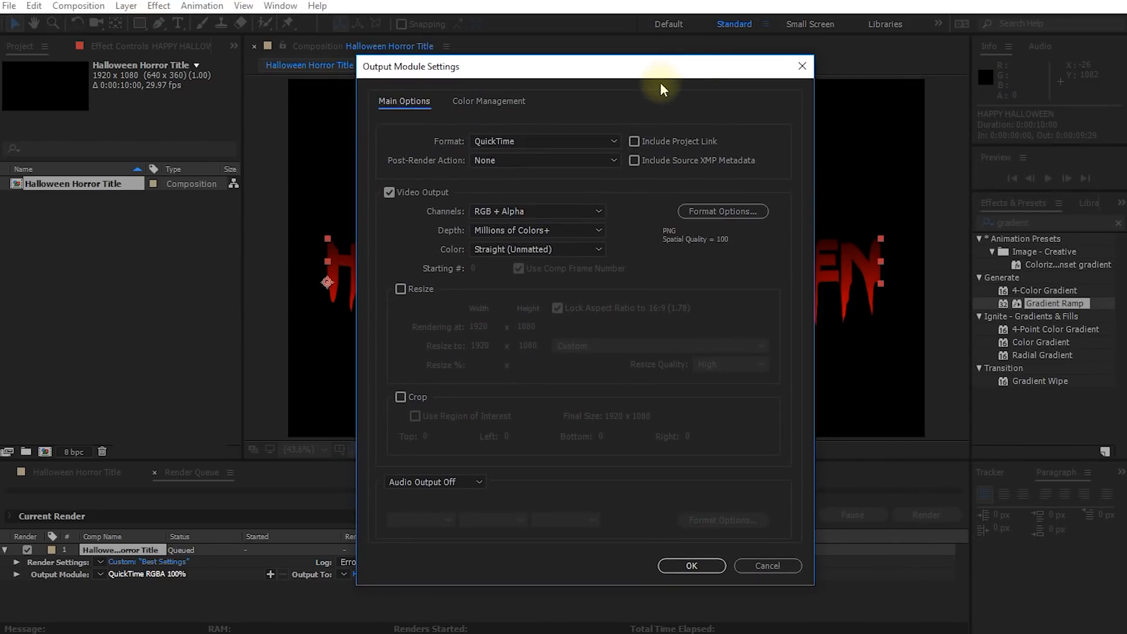
left_click(605, 141)
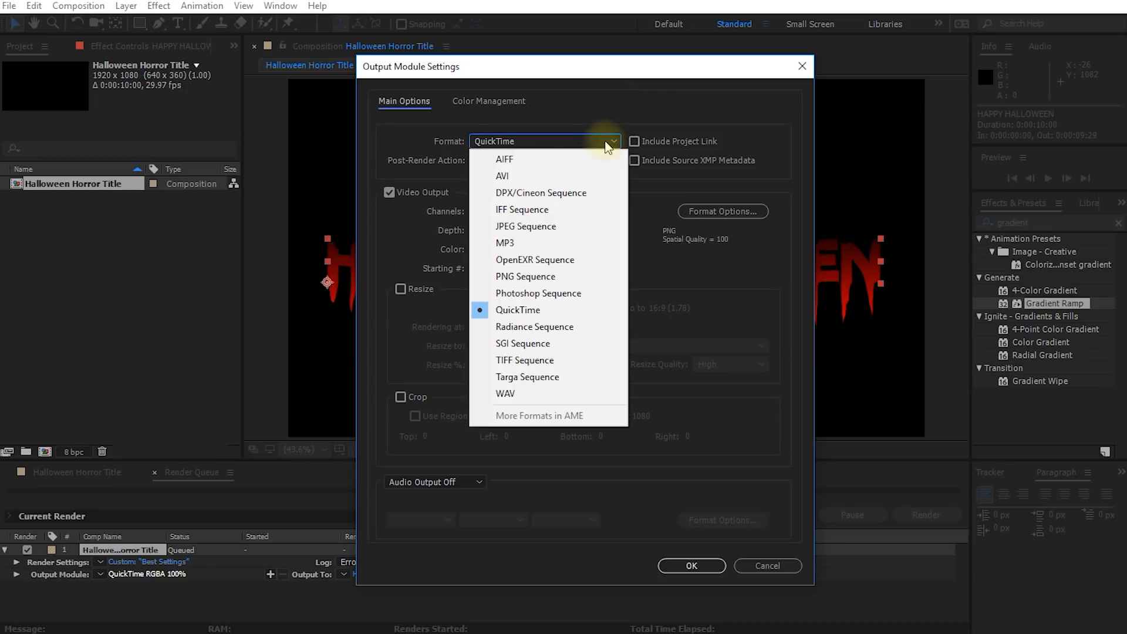
left_click(541, 308)
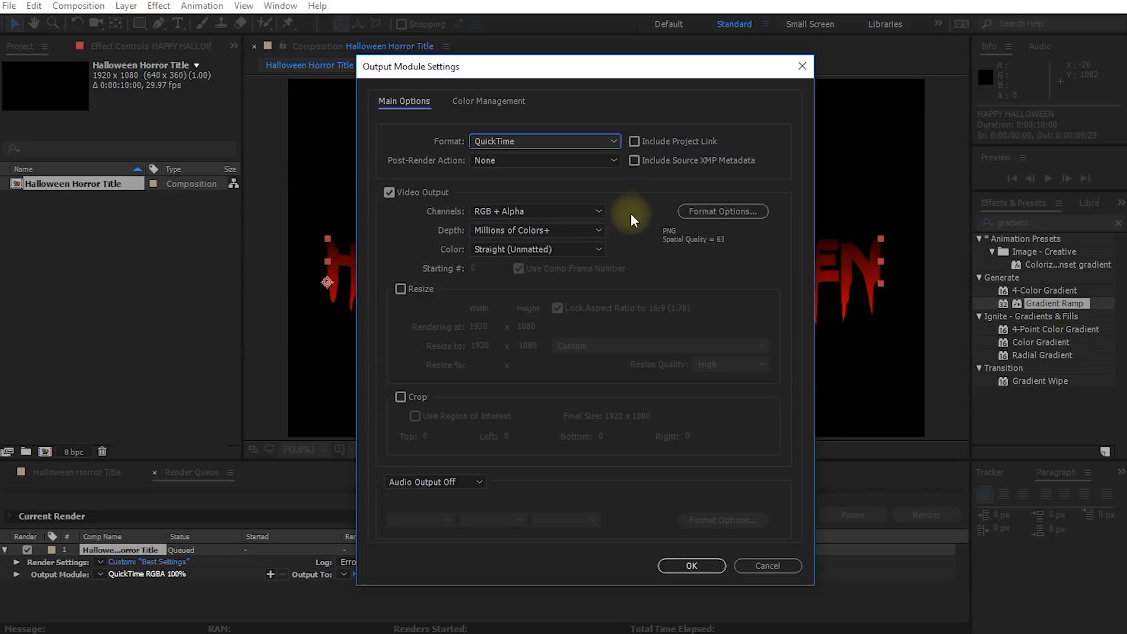
- Try H.264 as the QuickTime video codec and check which output channels it offers
left_click(719, 209)
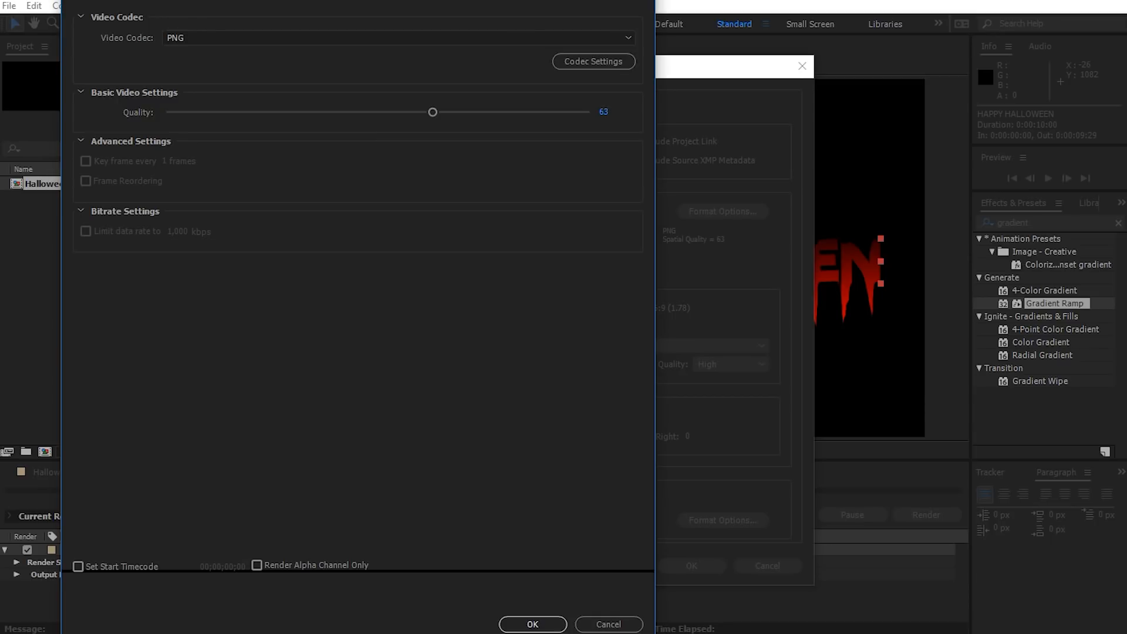
left_click_drag(347, 122, 784, 62)
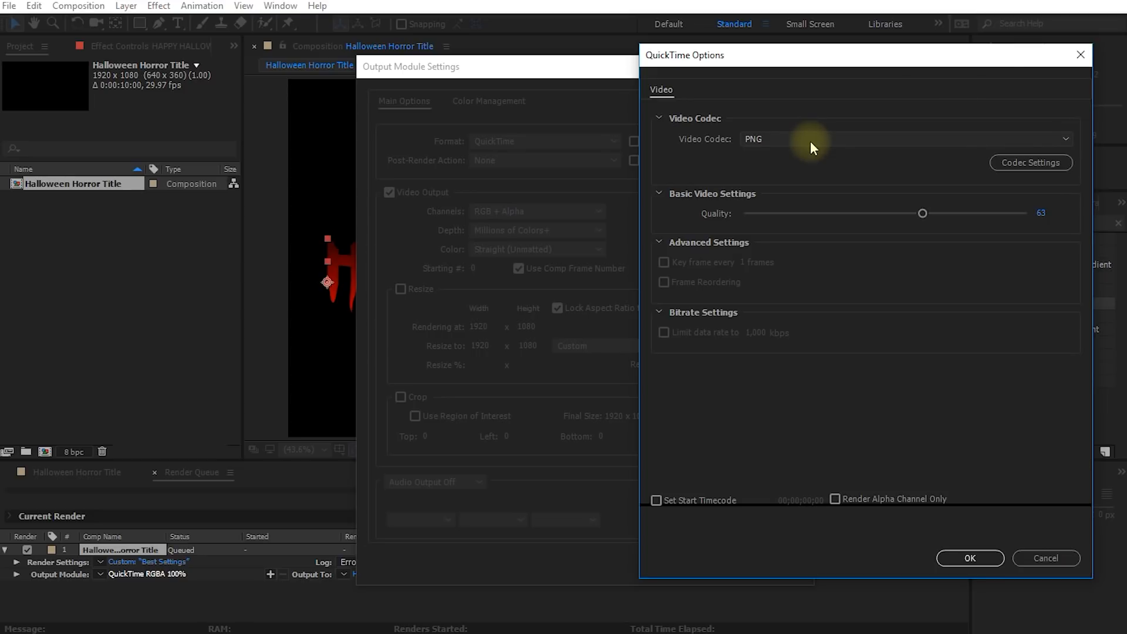
left_click_drag(1006, 51, 786, 32)
left_click_drag(558, 28, 483, 10)
left_click(470, 100)
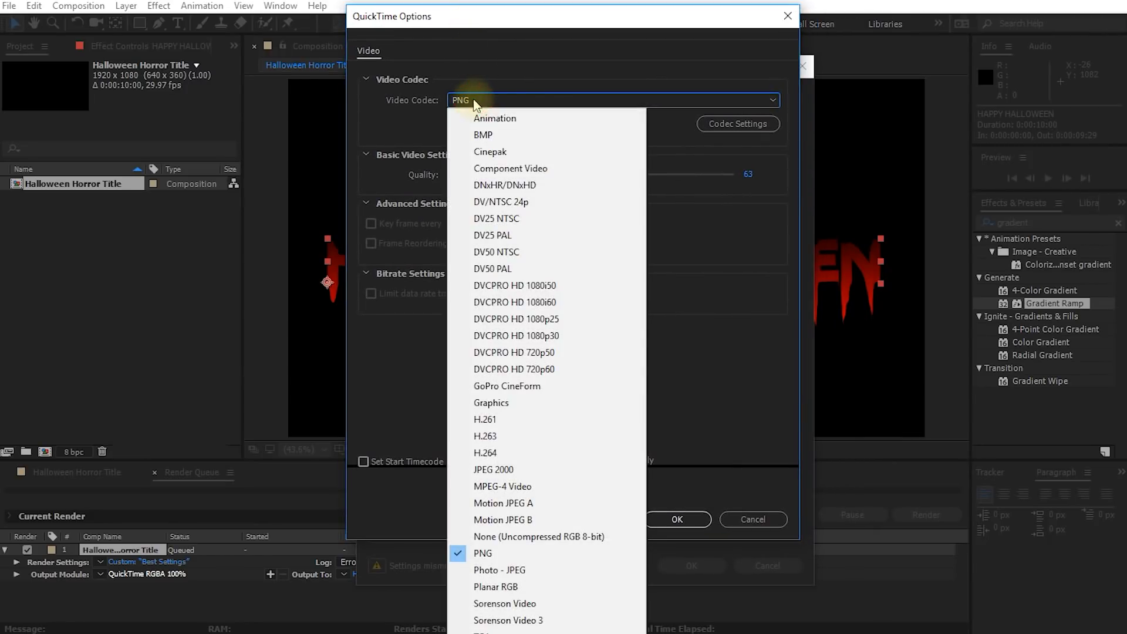
left_click(517, 453)
left_click(676, 516)
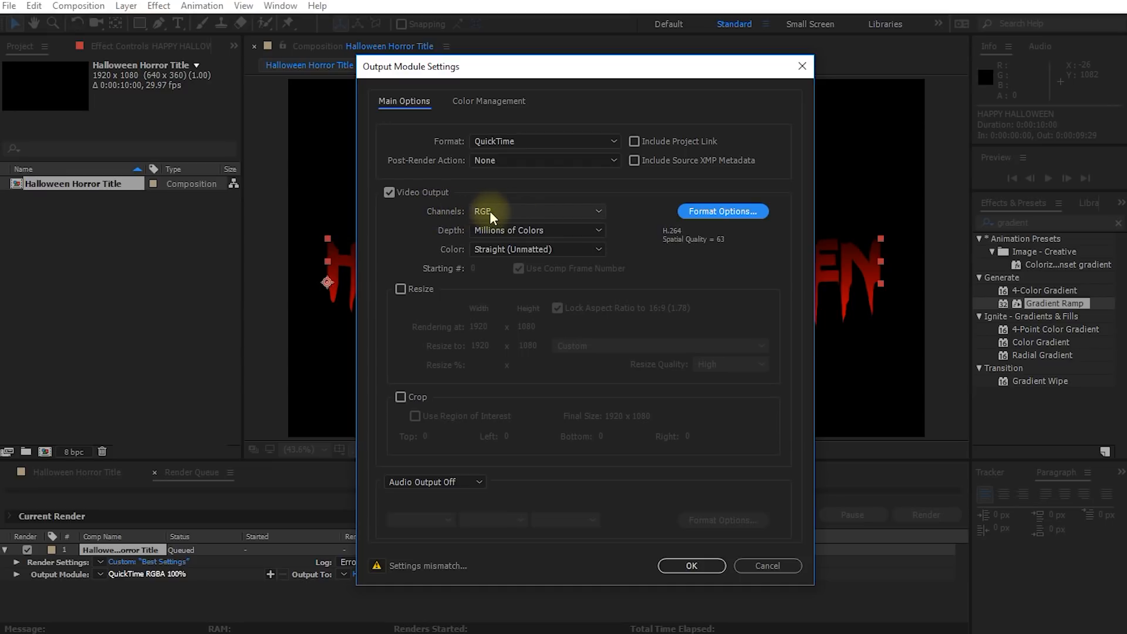
left_click(563, 213)
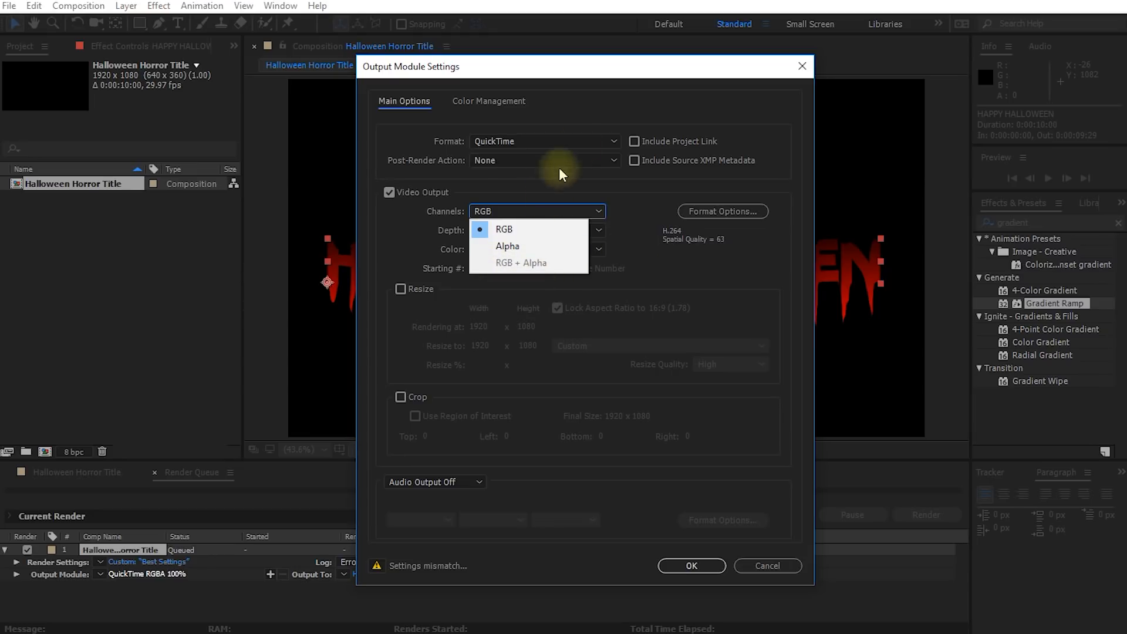
left_click(660, 218)
- Set the QuickTime video codec to PNG with a quality of 100
left_click(730, 213)
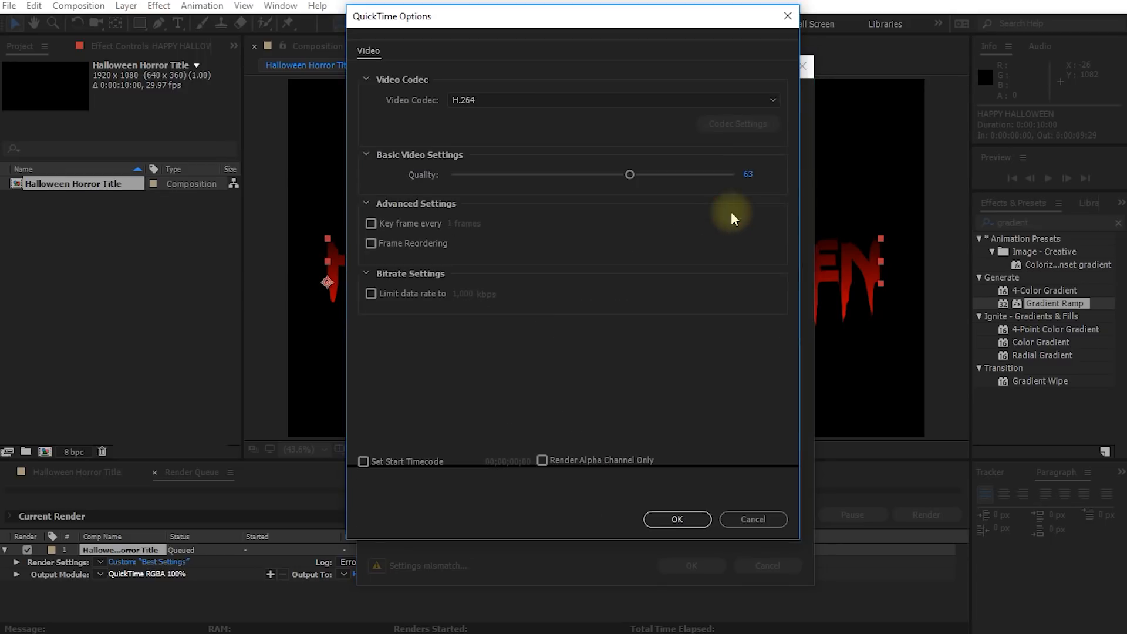
left_click(501, 103)
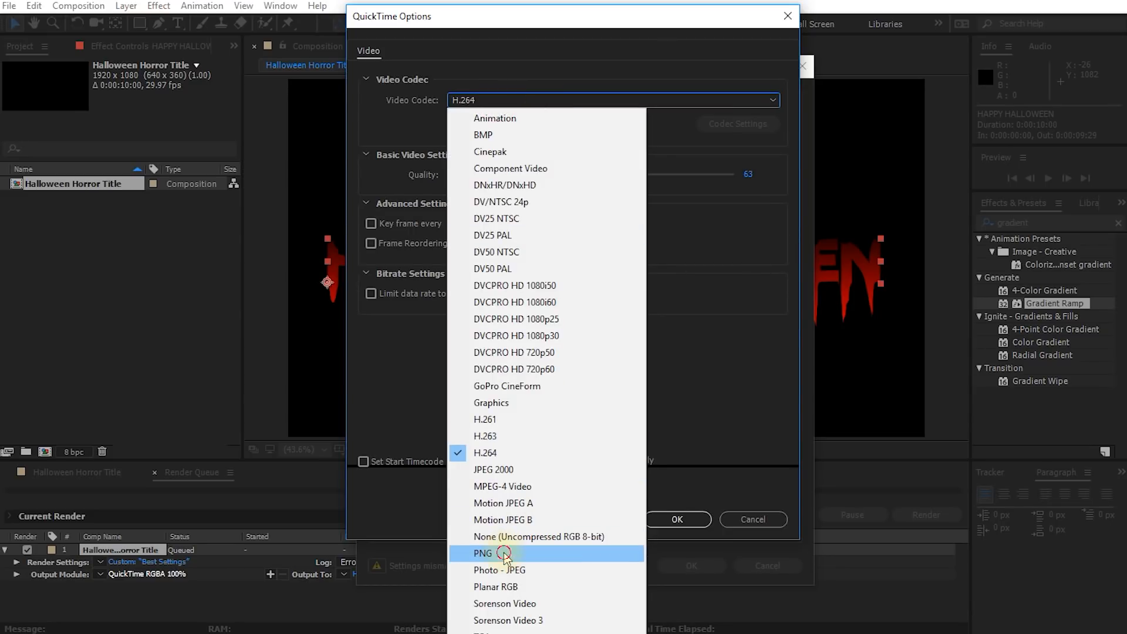
left_click(504, 553)
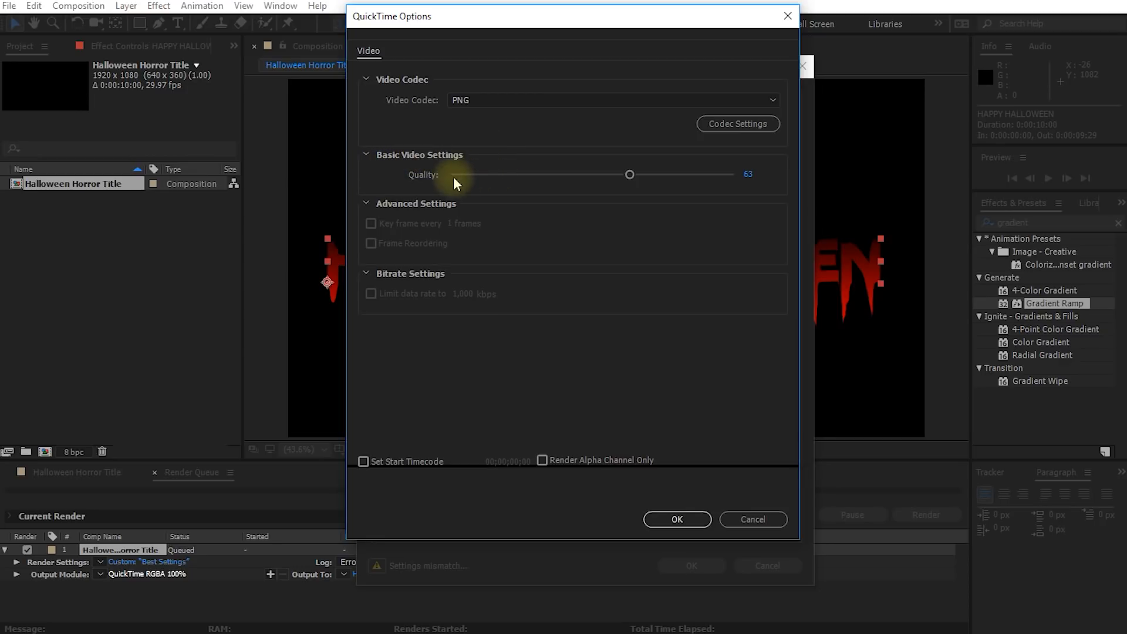
left_click_drag(736, 175, 466, 178)
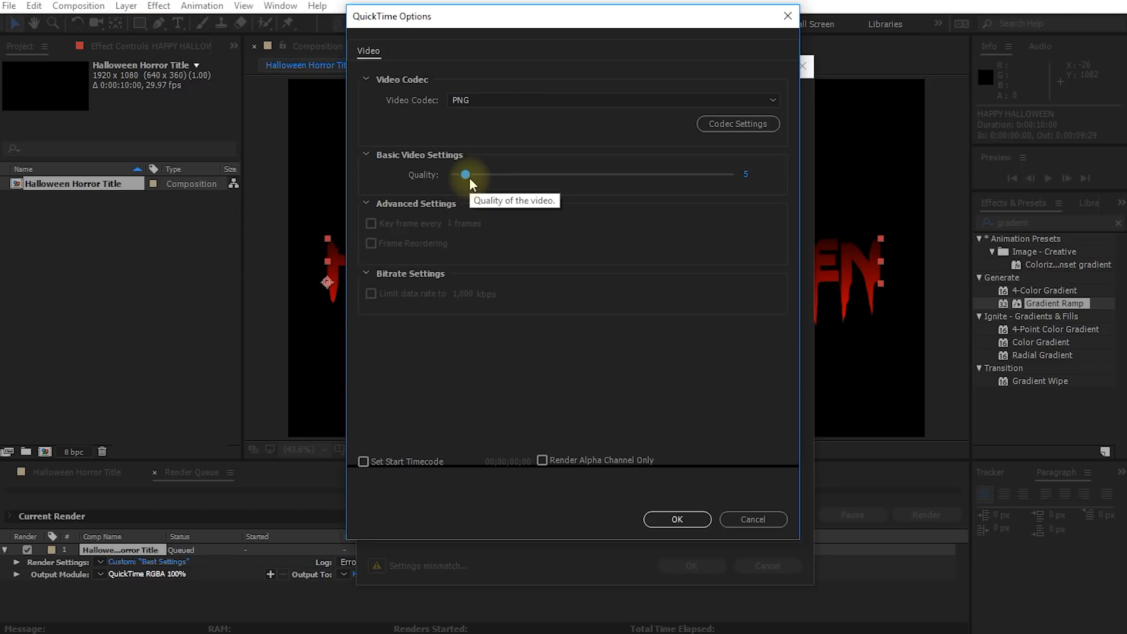
left_click_drag(467, 174, 764, 191)
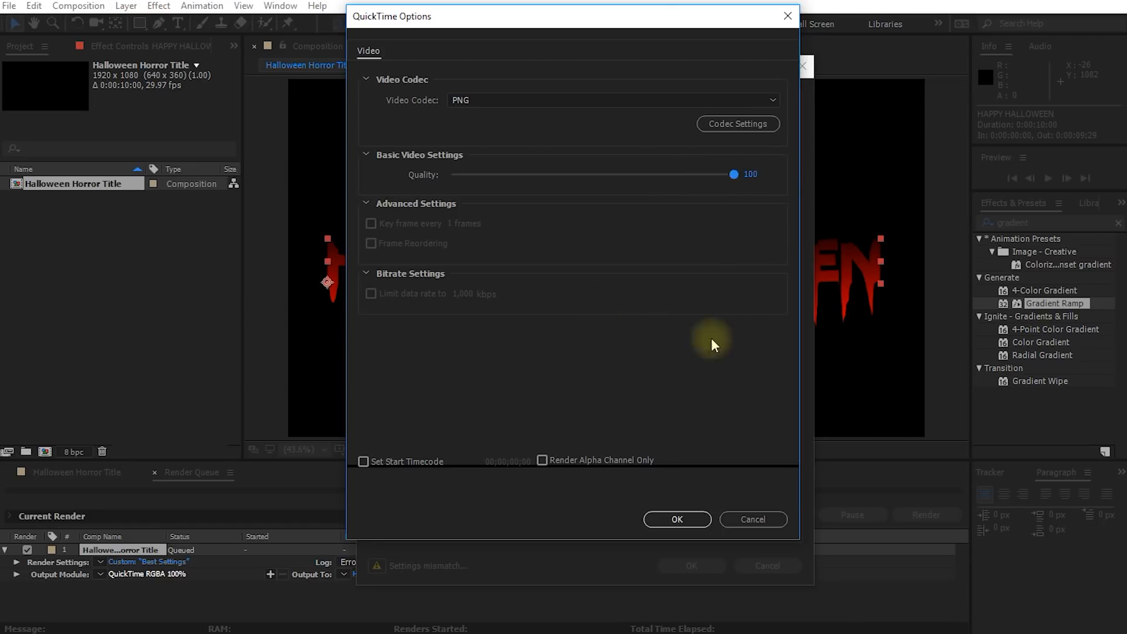
left_click(692, 518)
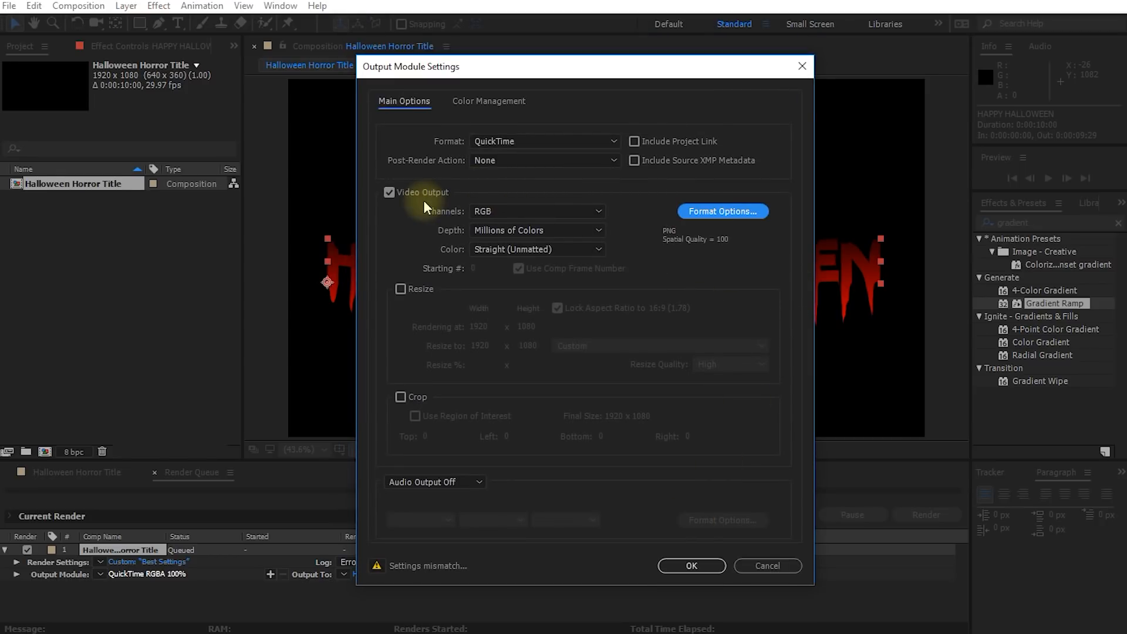
- Set the output channels to RGB + Alpha, keep audio output off, and confirm the output module settings
left_click(512, 214)
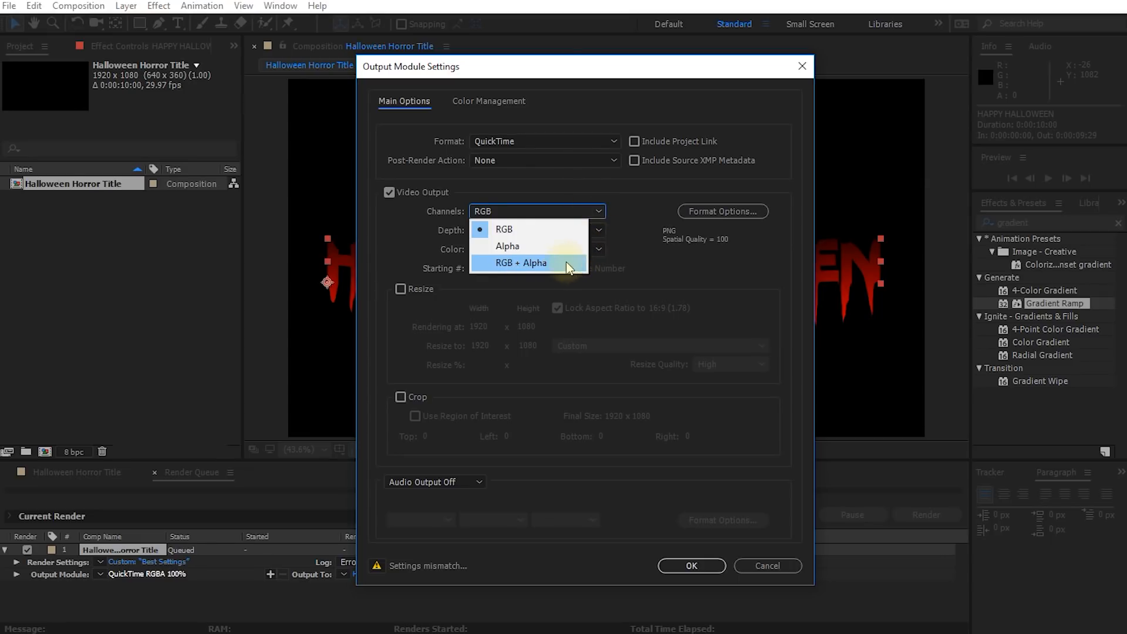
left_click(568, 270)
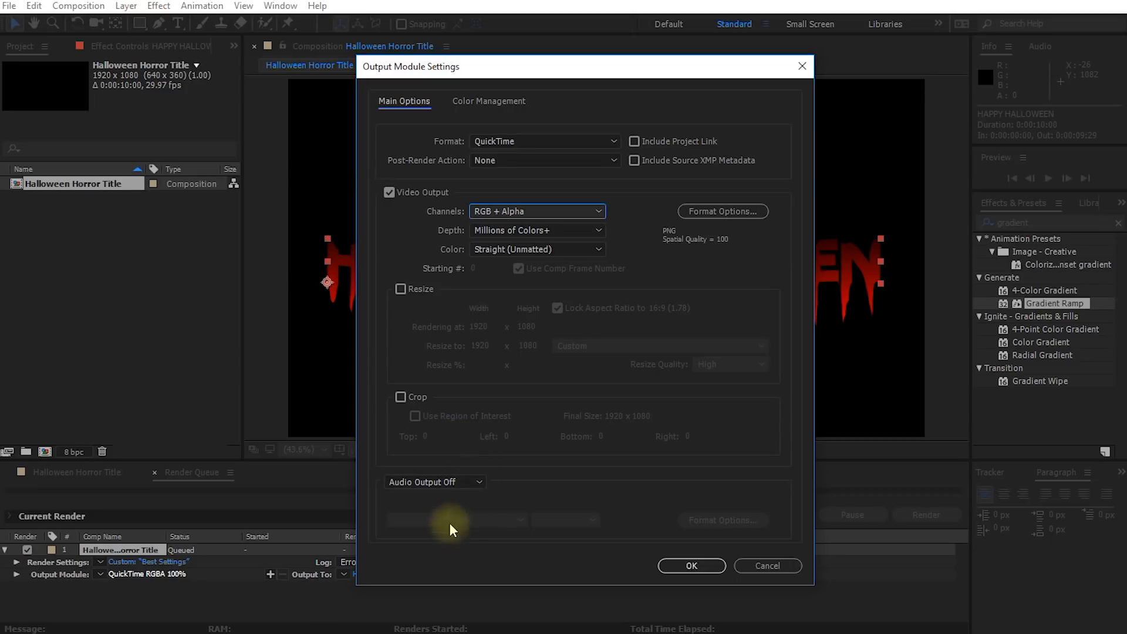
left_click(469, 483)
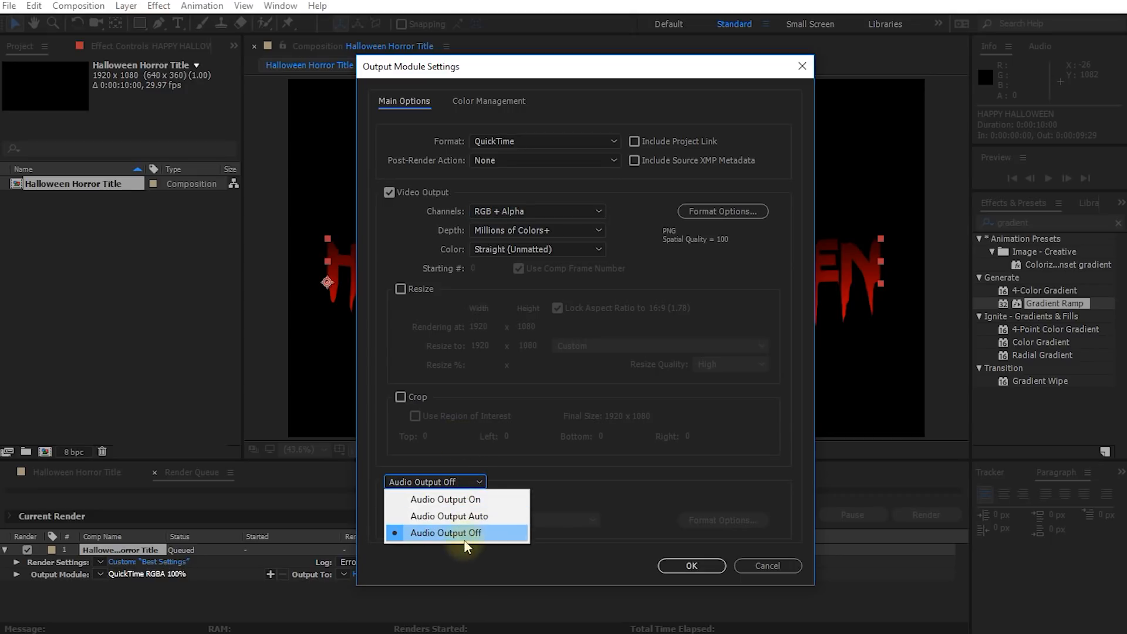
left_click(463, 532)
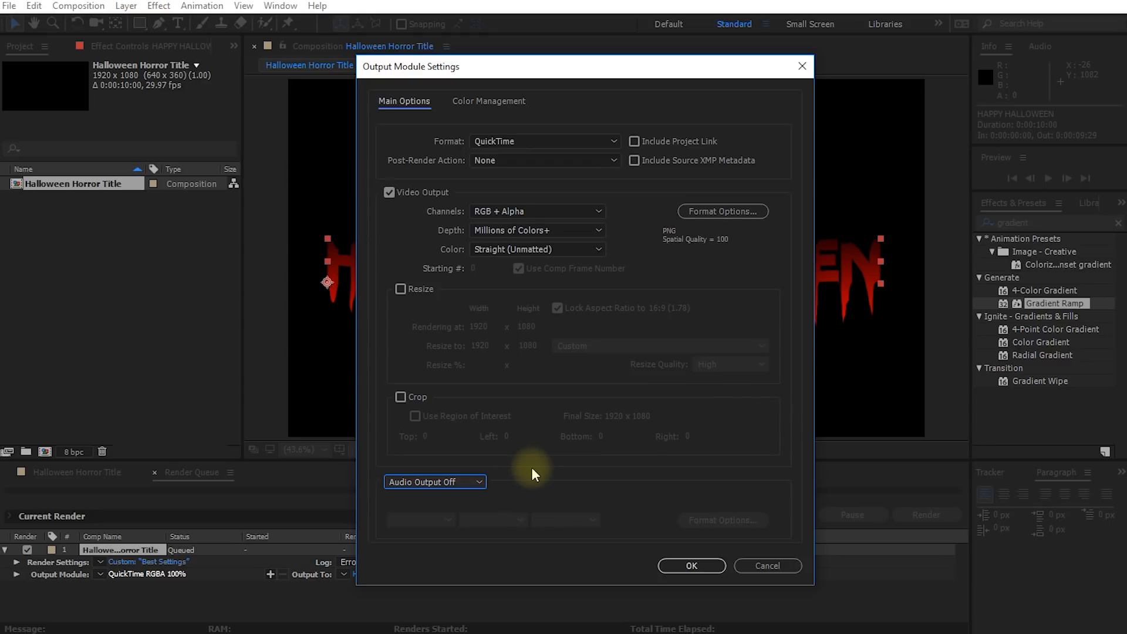
left_click(686, 565)
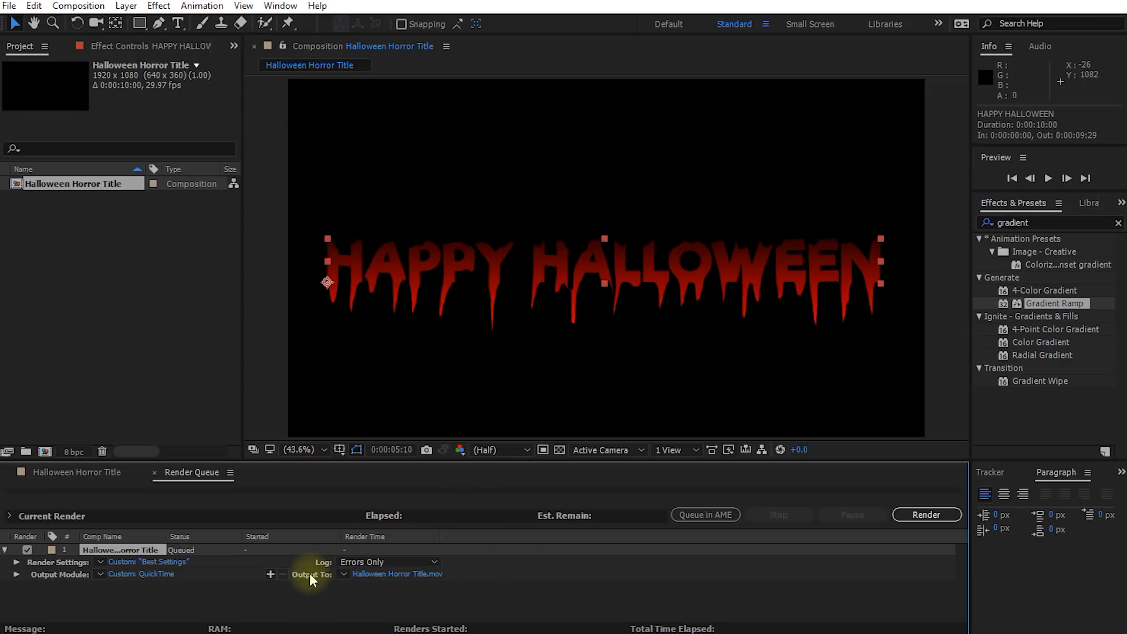
- Set the output movie to Halloween Horror Title.mov in the VFX footage folder and render the queued composition
left_click(403, 574)
left_click_drag(379, 25, 564, 79)
left_click(404, 399)
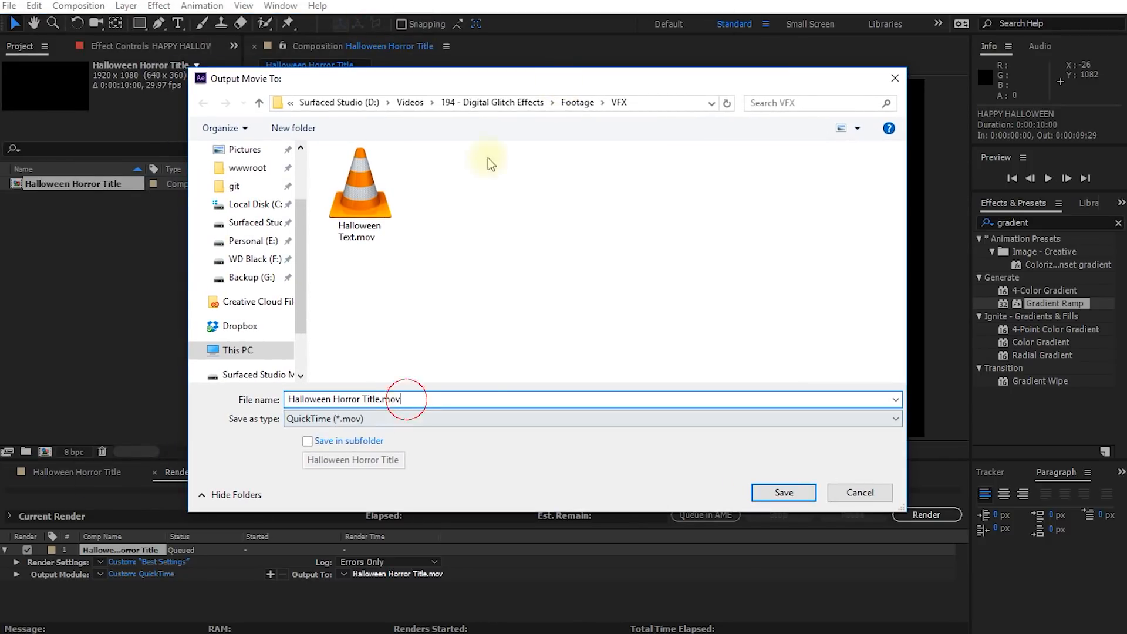
left_click_drag(294, 402, 411, 404)
left_click(422, 406)
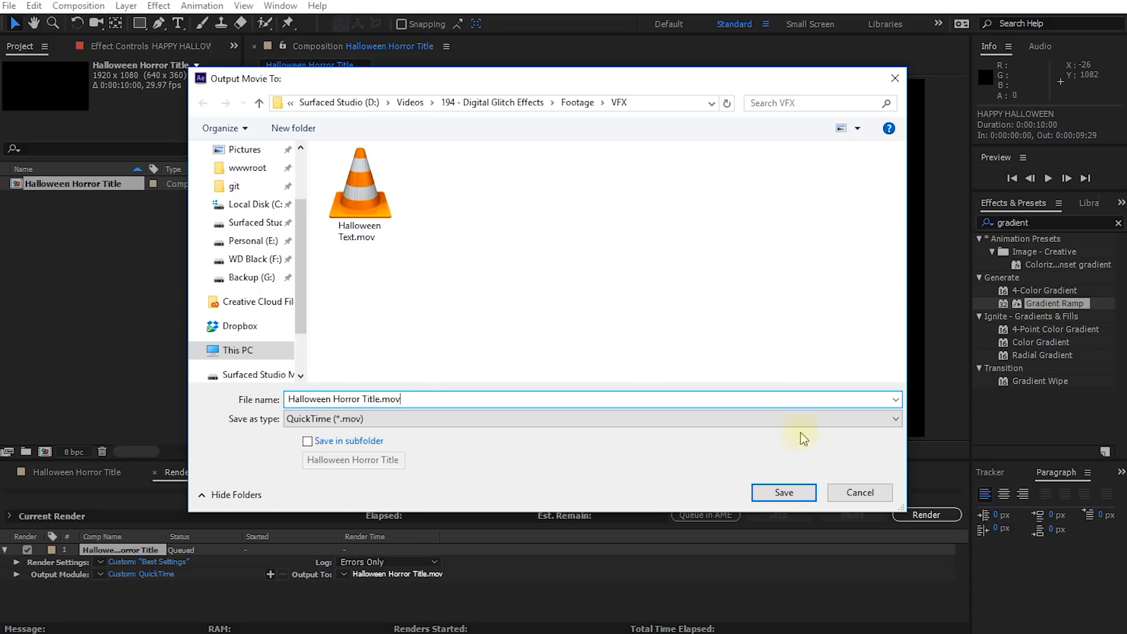
left_click(784, 493)
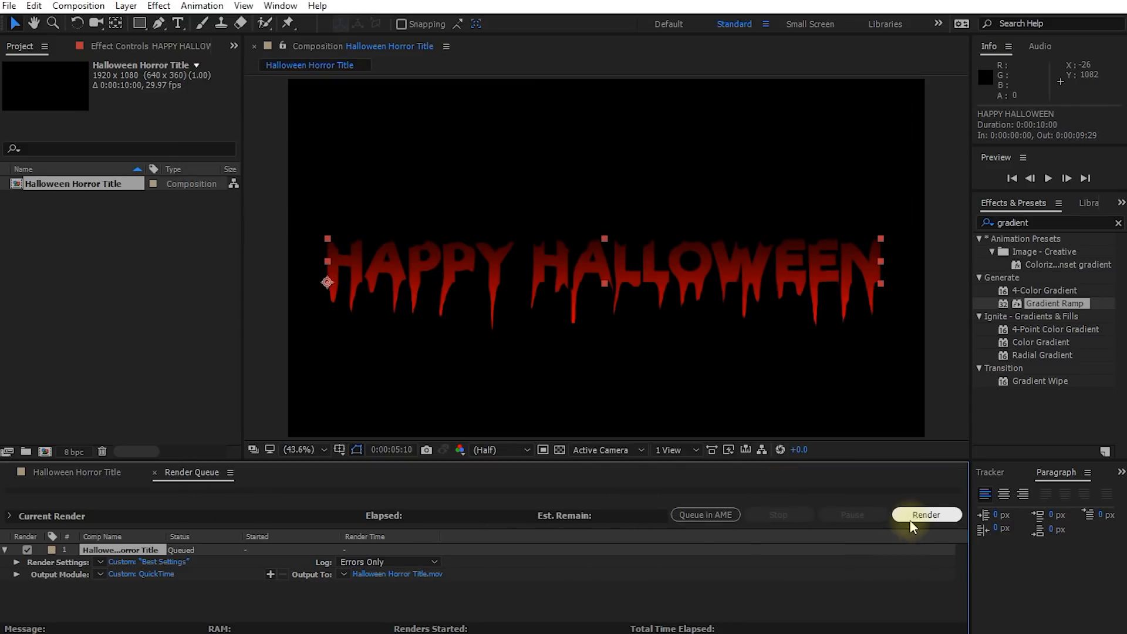
left_click(937, 516)
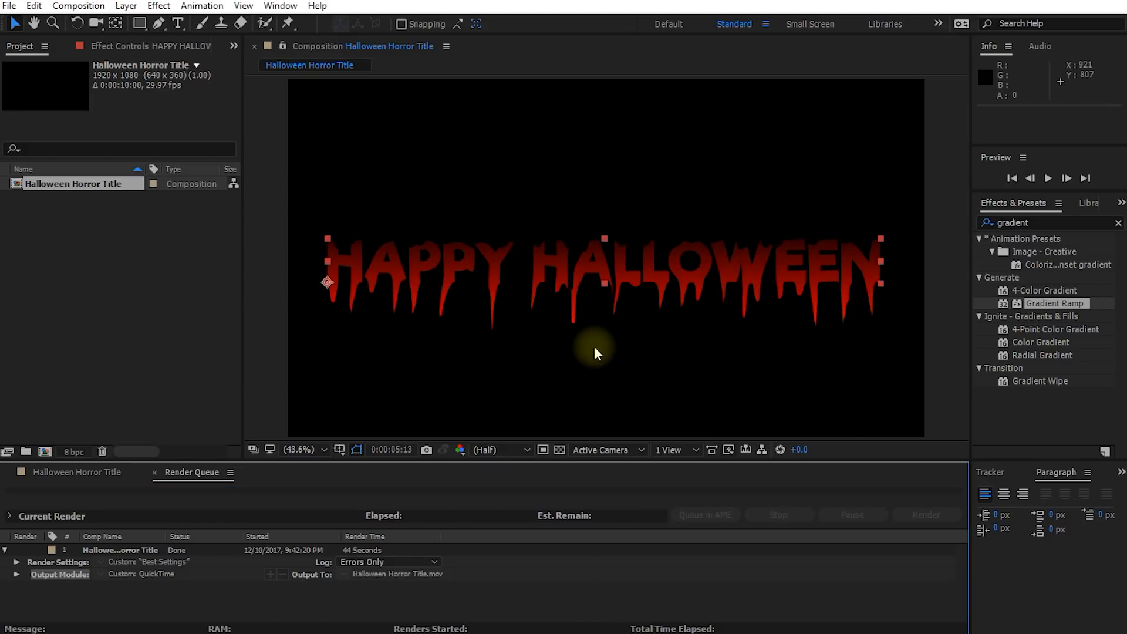
- Play the rendered Halloween Horror Title.mov from its VFX folder in VLC media player, then close the player
left_click_drag(1126, 176, 651, 115)
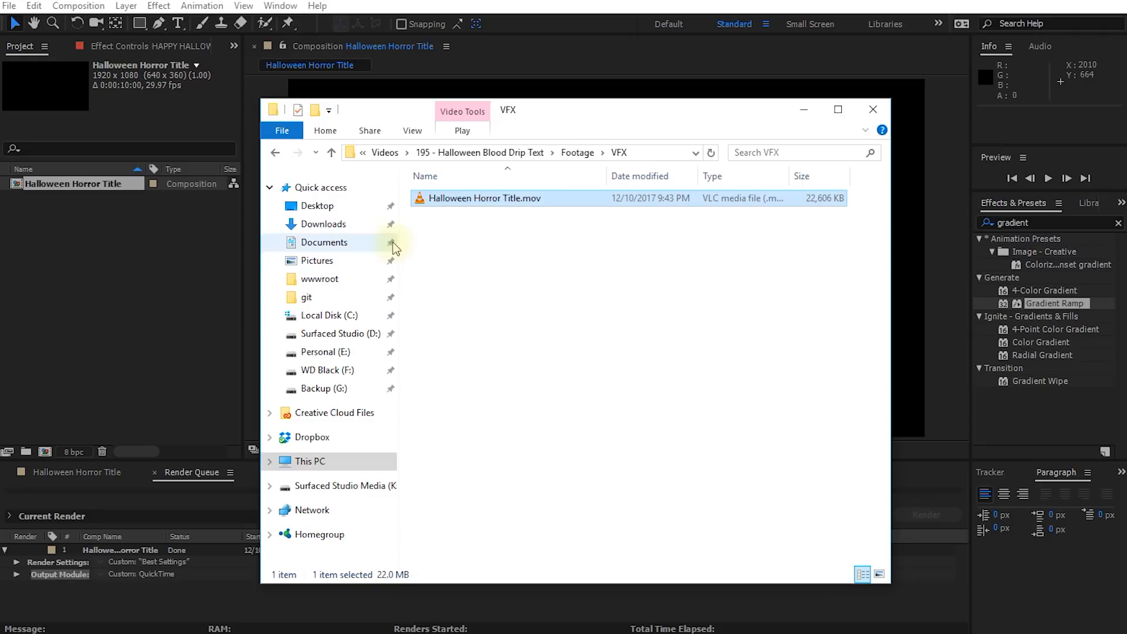
double_click(462, 206)
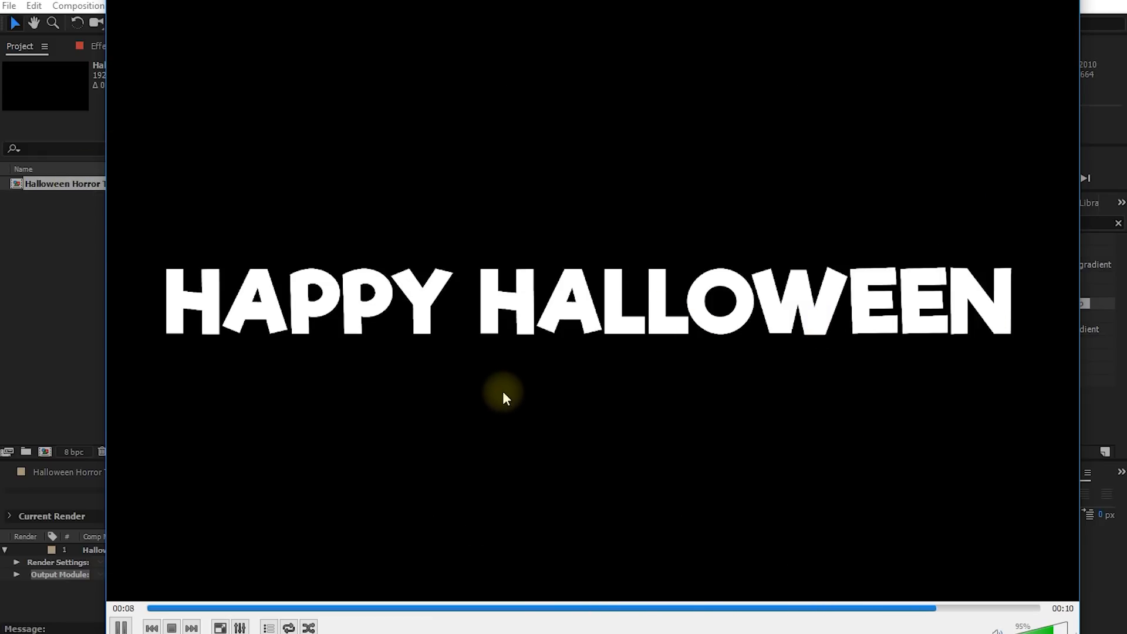
left_click_drag(106, 1, 130, 56)
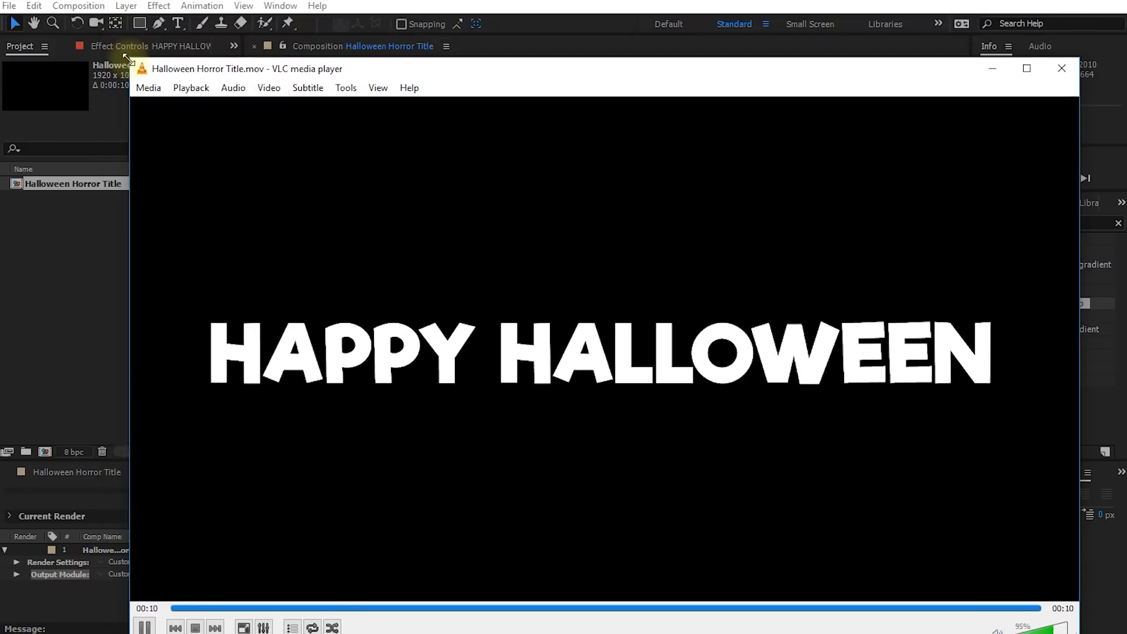
left_click_drag(418, 73, 397, 46)
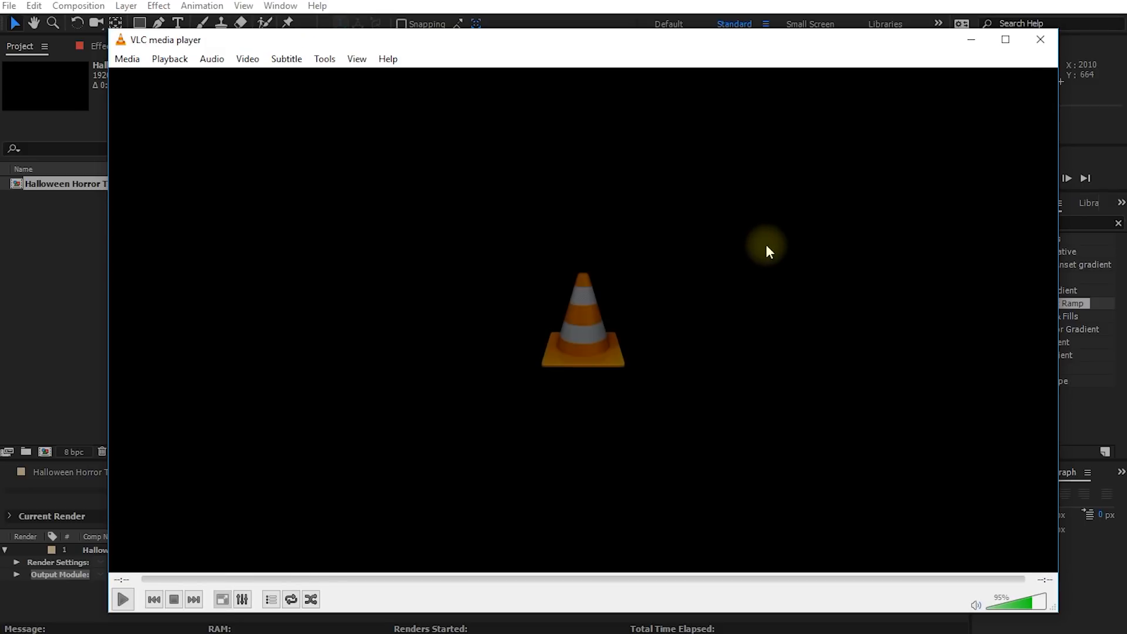
left_click(1040, 39)
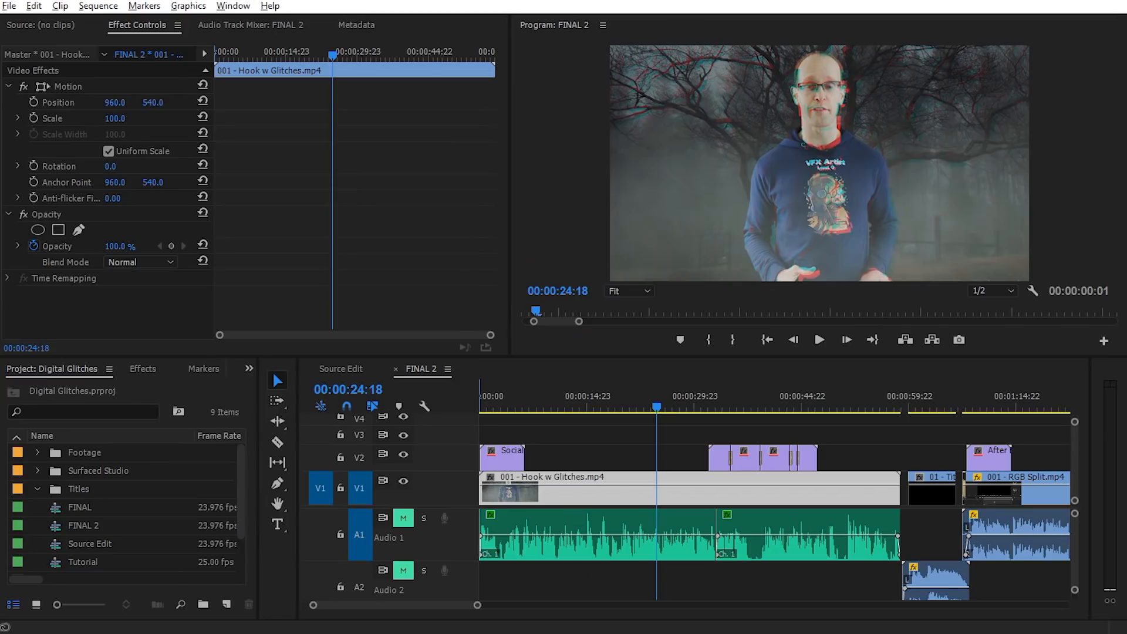
- Switch to Premiere Pro and place Halloween Horror Title.mov from the VFX folder on track V2 above the 001 - Hook w Glitches.mp4 clip
mouse_move(654, 402)
left_mouse_down()
mouse_move(591, 398)
mouse_move(666, 409)
mouse_move(649, 410)
left_mouse_up()
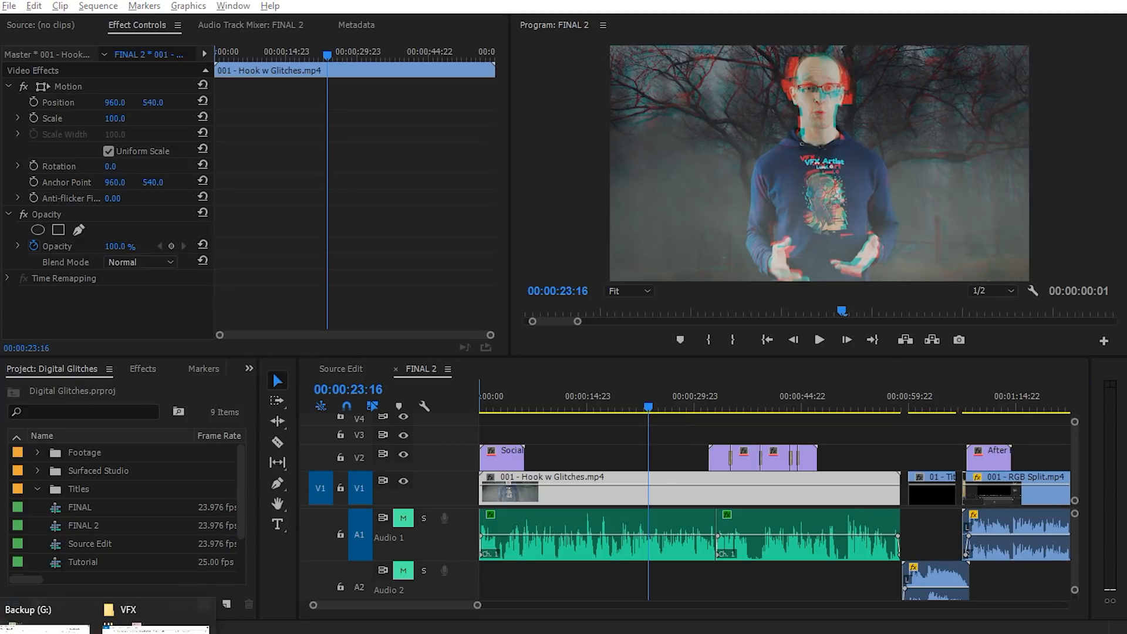
left_click(182, 628)
left_click_drag(609, 112, 322, 0)
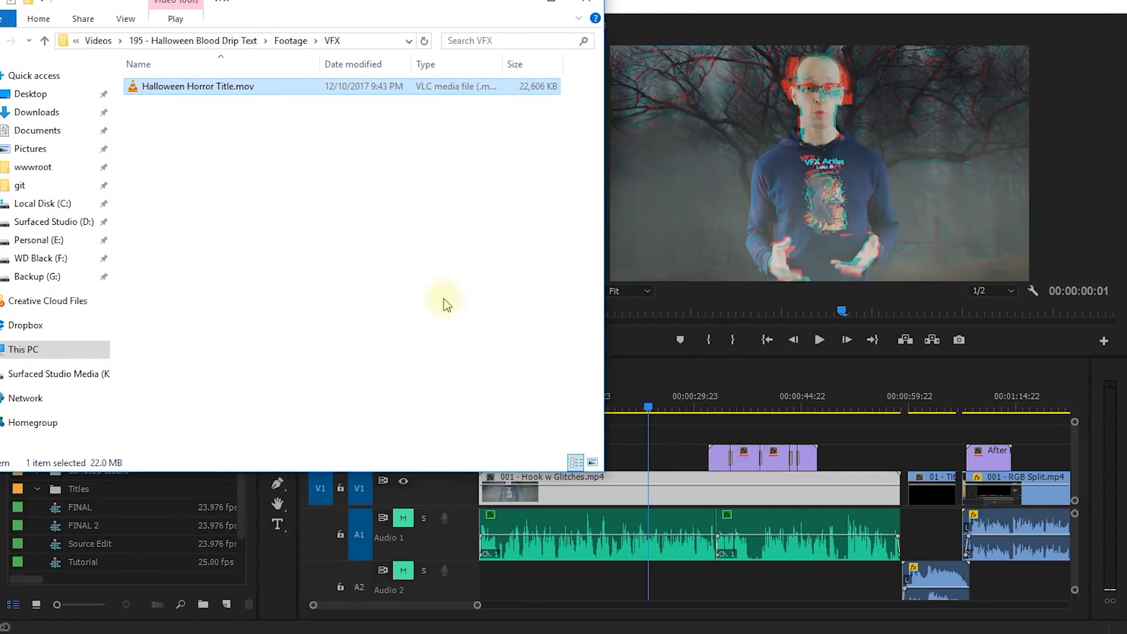
left_click_drag(603, 472, 415, 429)
left_click_drag(189, 86, 645, 459)
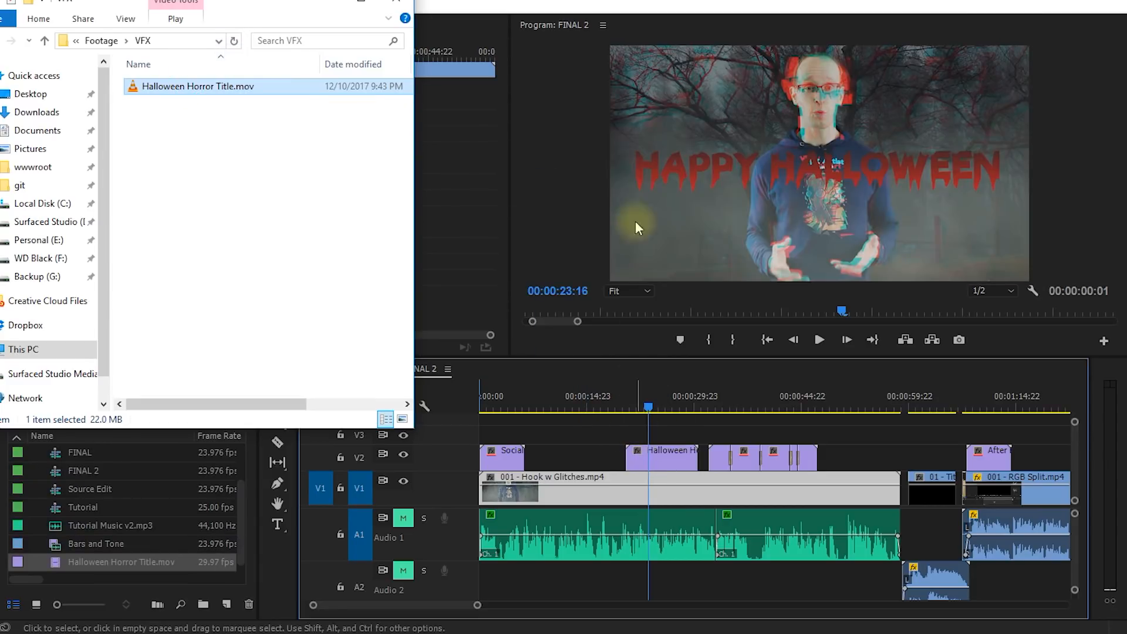
left_click(607, 3)
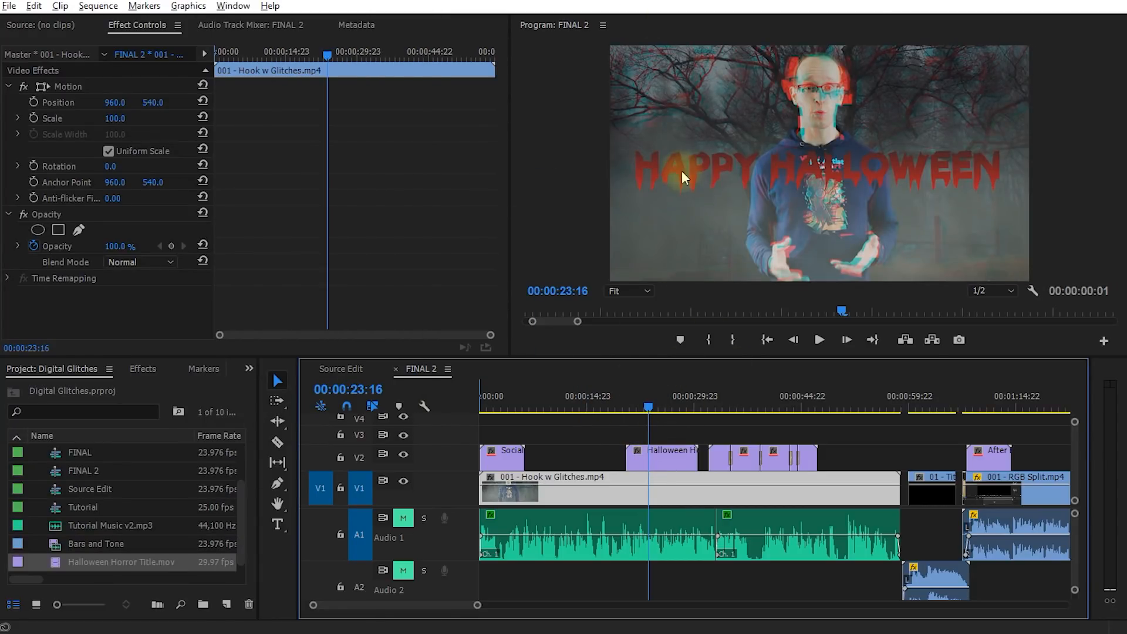
- Scrub through the Halloween title clip in the FINAL 2 sequence to check its dripping animation over the footage
left_click(642, 408)
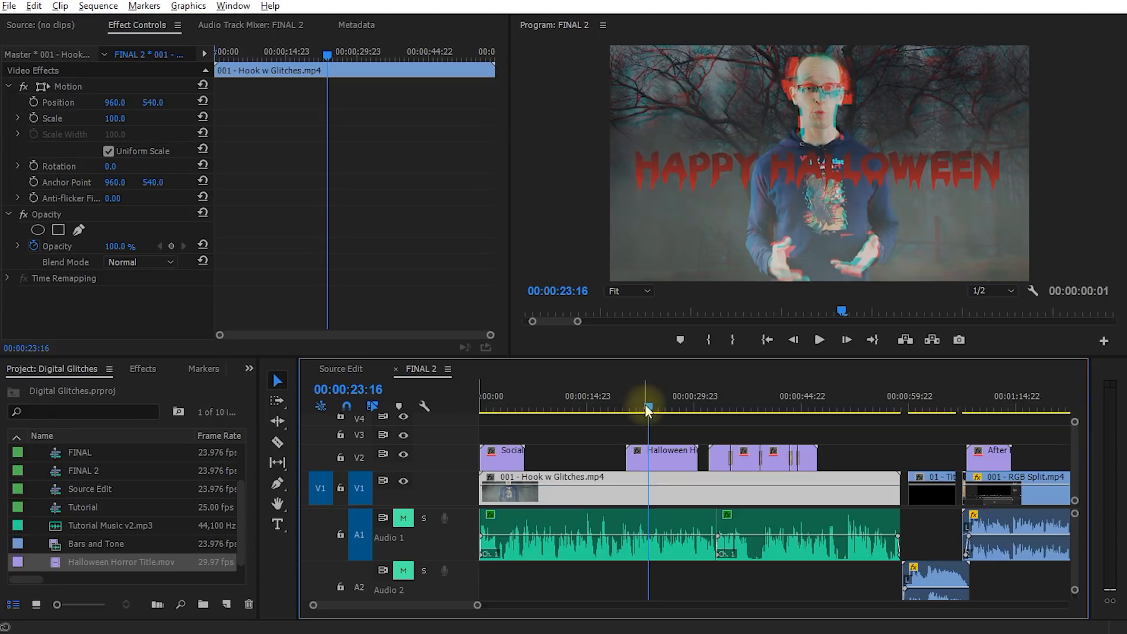
left_click_drag(642, 411, 664, 426)
mouse_move(674, 431)
left_mouse_down()
mouse_move(695, 429)
mouse_move(625, 429)
mouse_move(683, 437)
left_mouse_up()
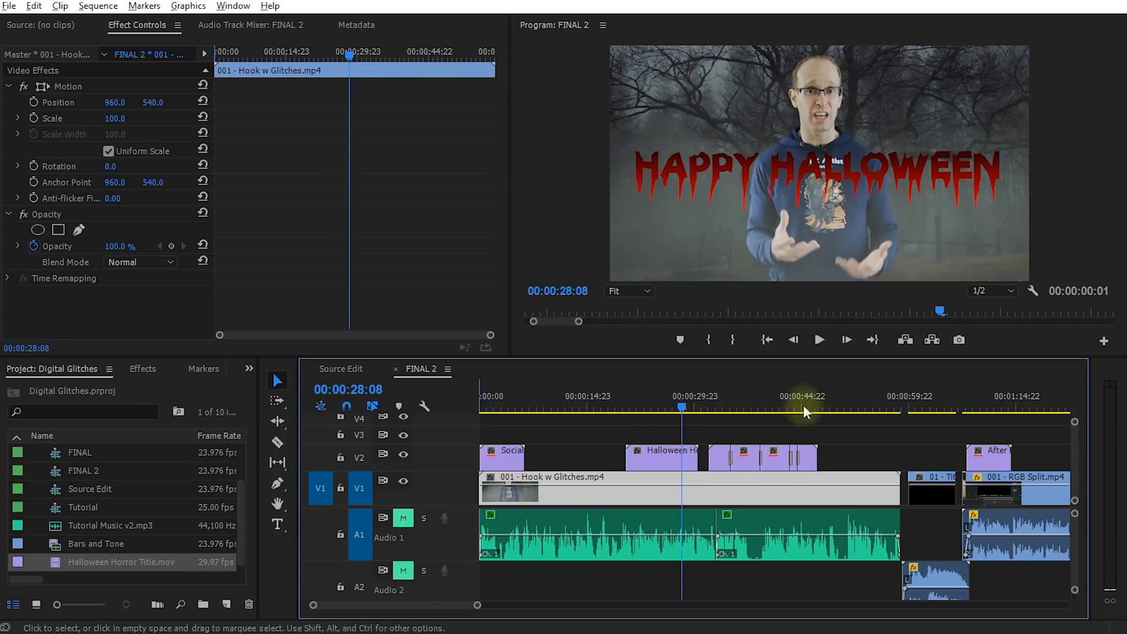